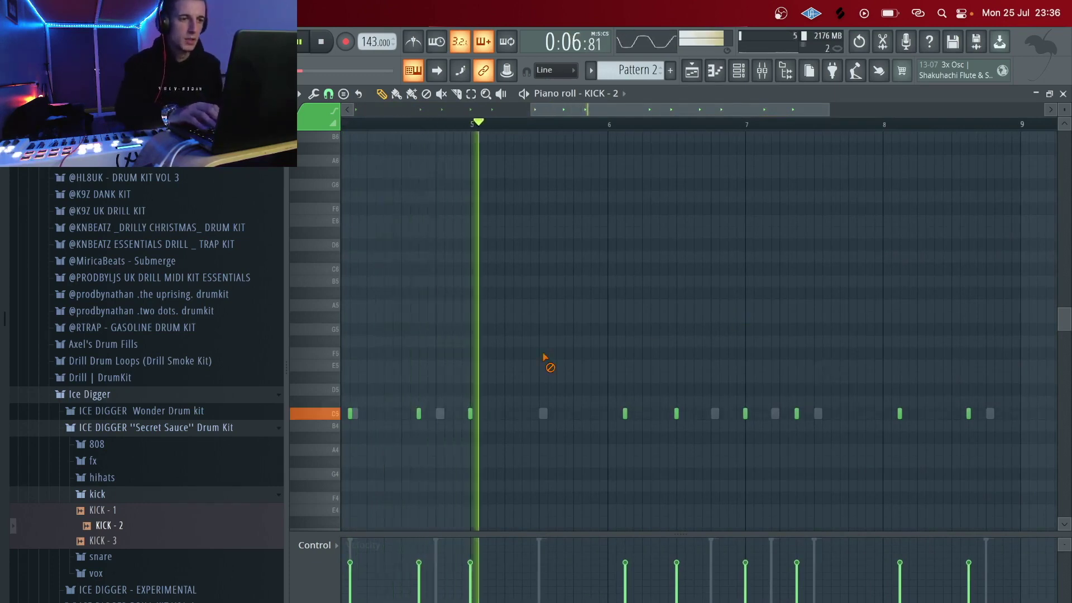
- Add a quieter kick note shortly after the first bar 6 kick, and another kick between the two in bar 8
{"action": "left_click", "coordinate": [634, 425]}
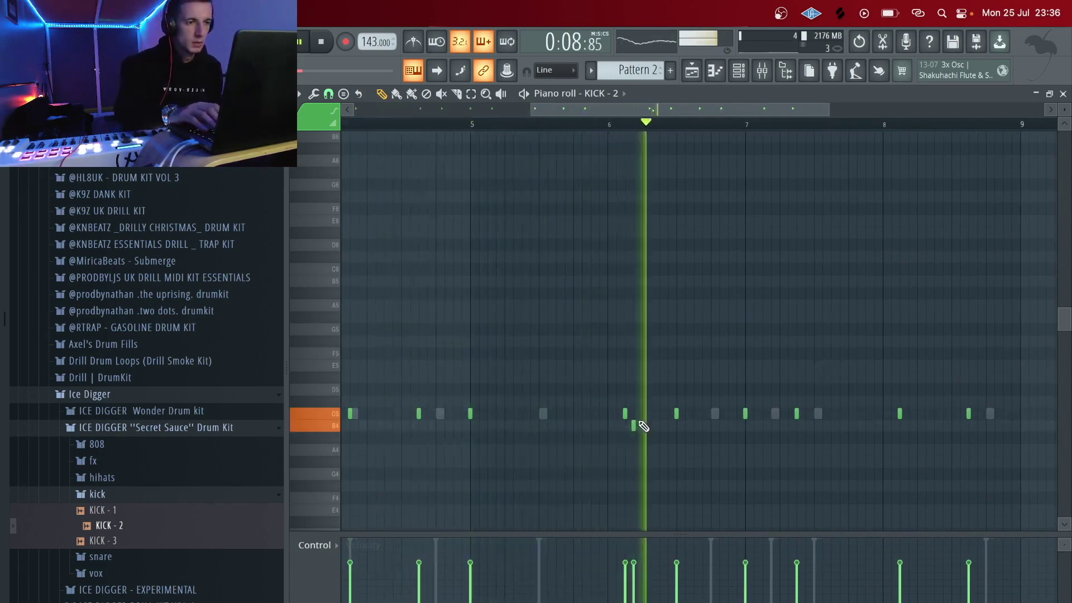
{"action": "left_click", "coordinate": [566, 124]}
{"action": "left_click", "coordinate": [642, 597]}
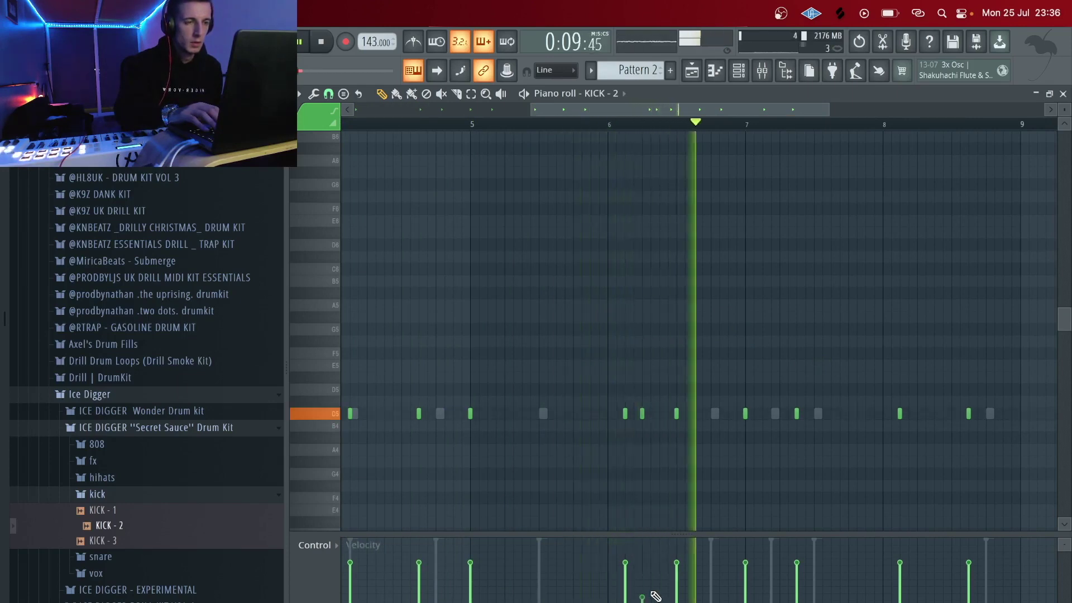
{"action": "left_click", "coordinate": [651, 583]}
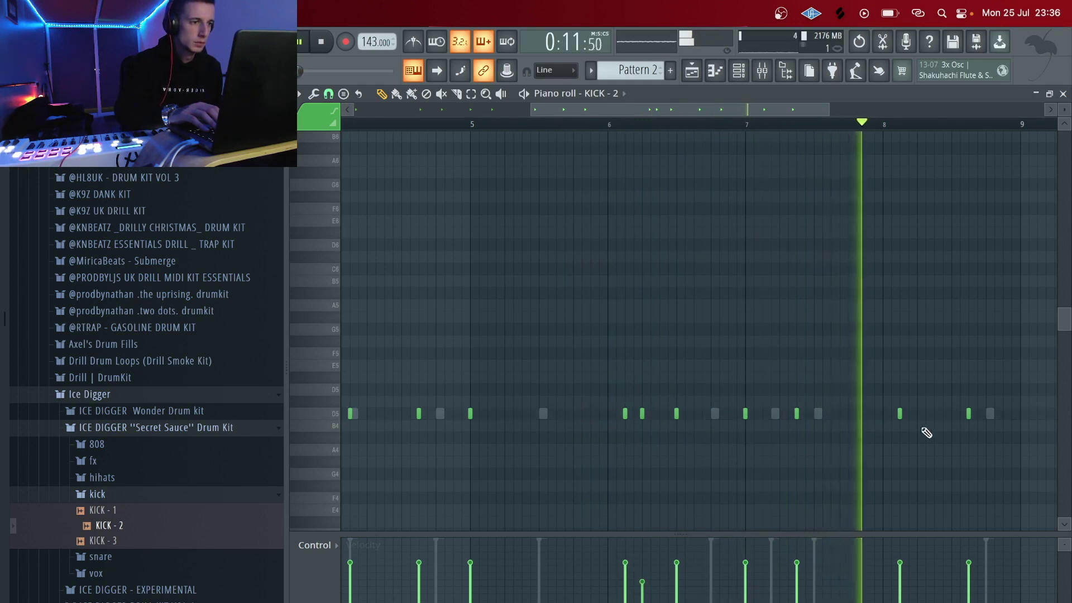
{"action": "left_click", "coordinate": [934, 413]}
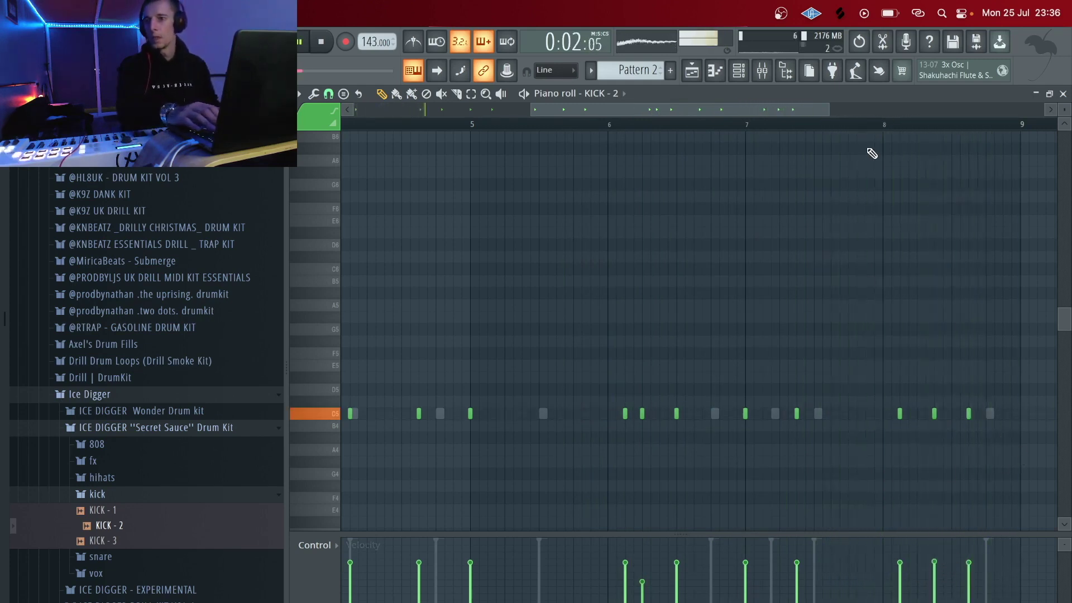
- Leave the kick's piano roll for the playlist, check the Twitch stream chat in the web browser, and return to FL Studio
{"action": "key", "text": "F7"}
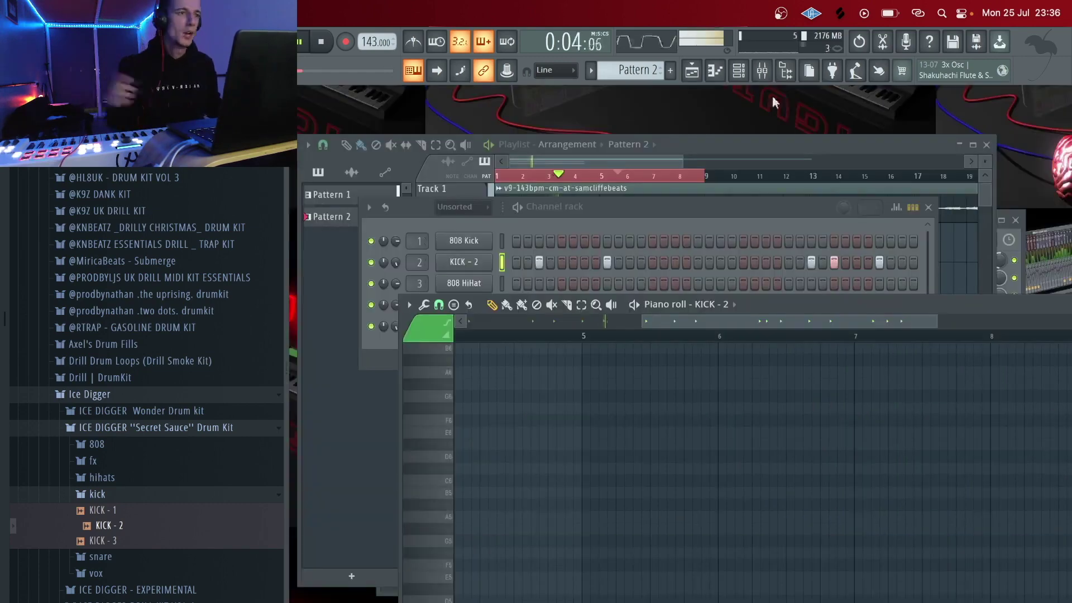
{"action": "left_click", "coordinate": [722, 139]}
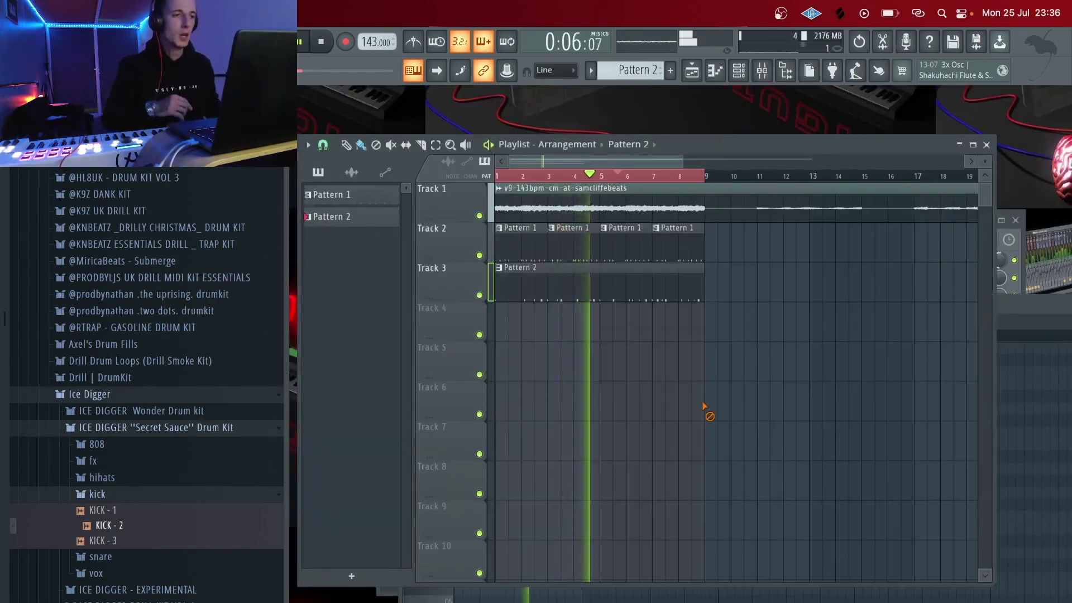
{"action": "key", "text": "F6"}
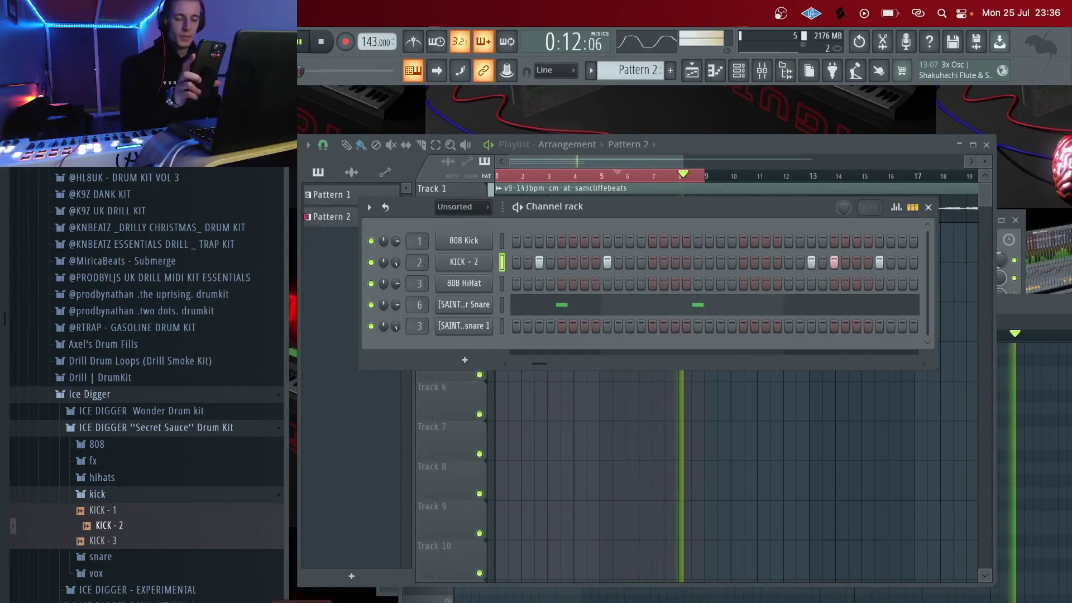
{"action": "key", "text": "super+Tab"}
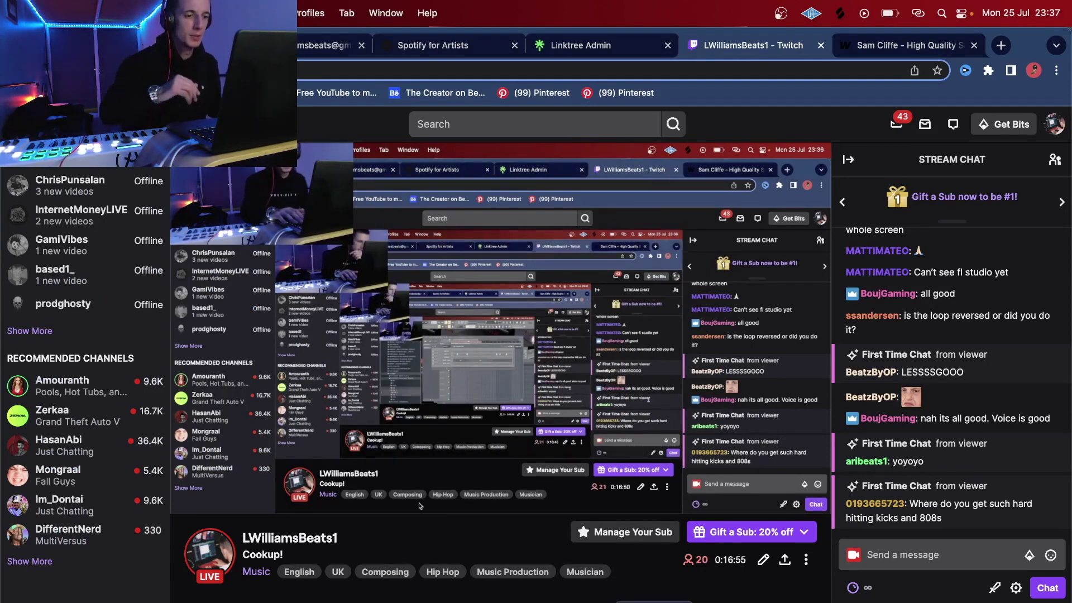
{"action": "key", "text": "super+Tab"}
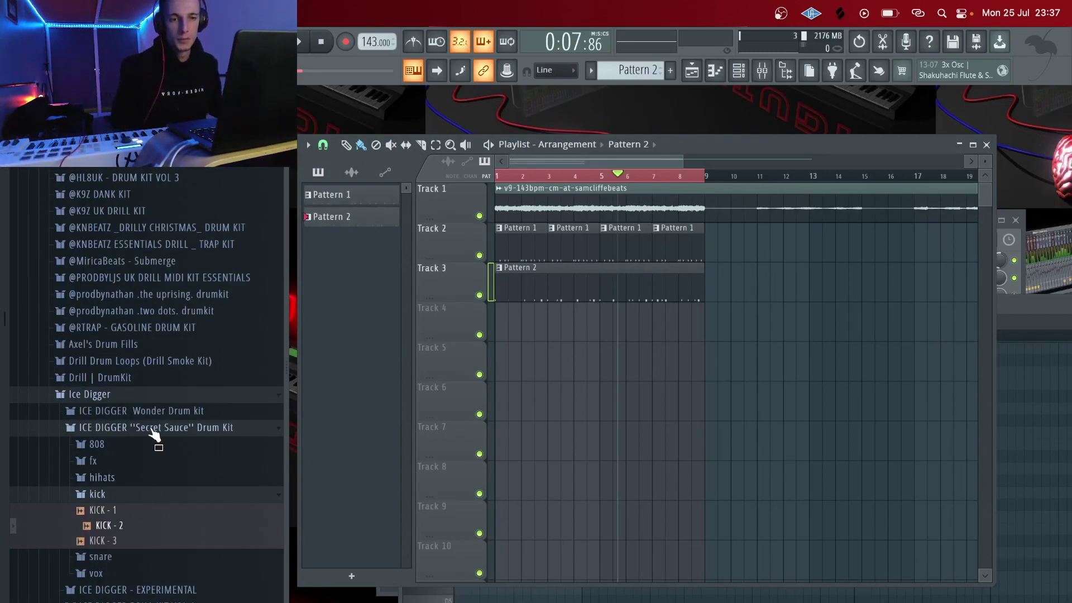
- Collapse the Secret Sauce kit and its parent Ice Digger folder in the sample browser
{"action": "left_click", "coordinate": [121, 493]}
{"action": "left_click", "coordinate": [132, 431]}
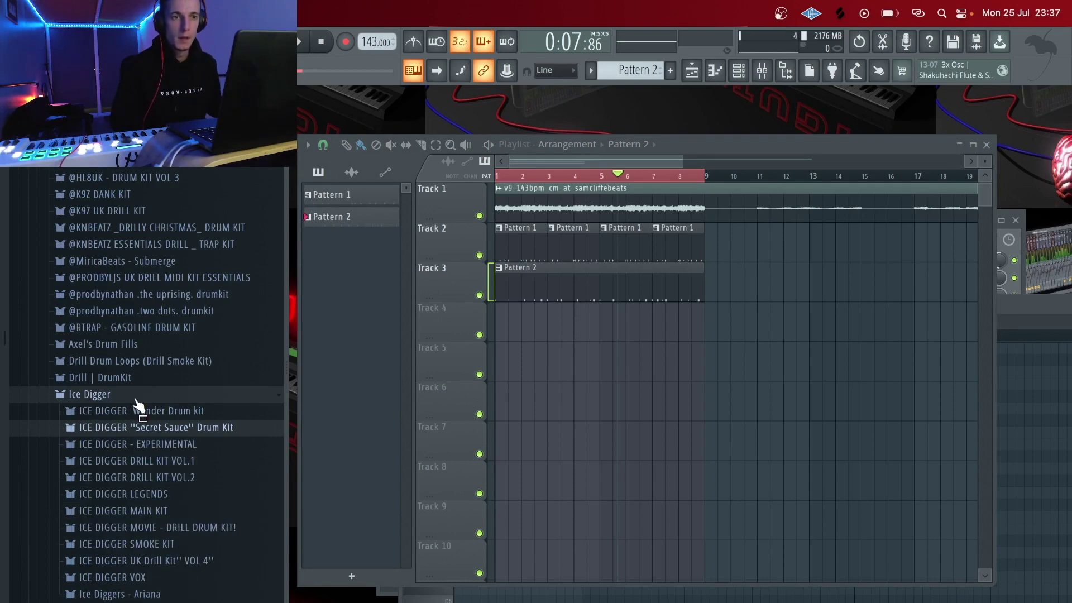
{"action": "left_click", "coordinate": [531, 170]}
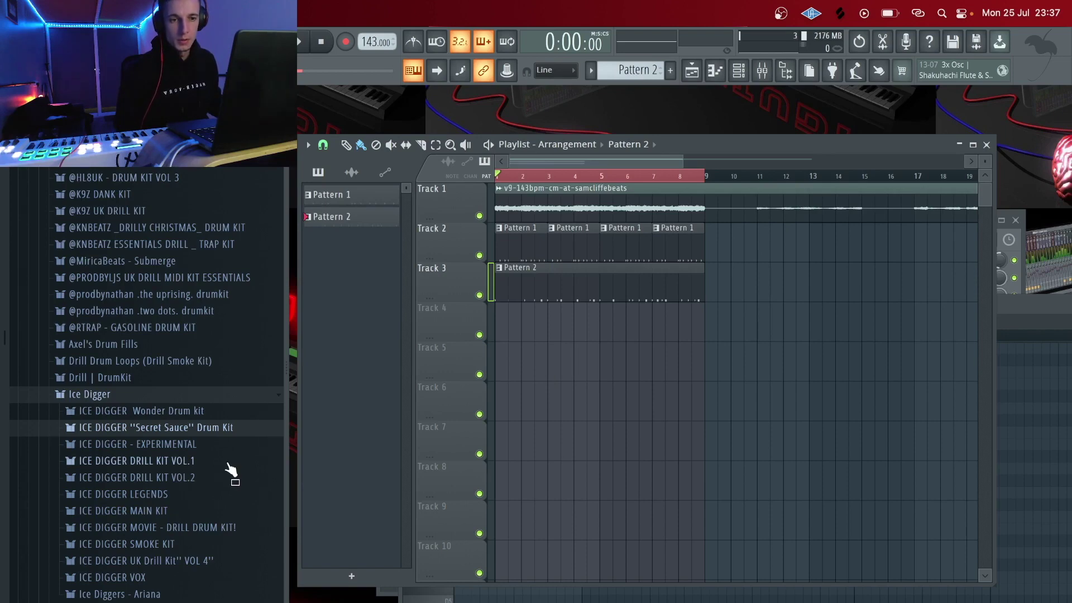
{"action": "left_click", "coordinate": [341, 217]}
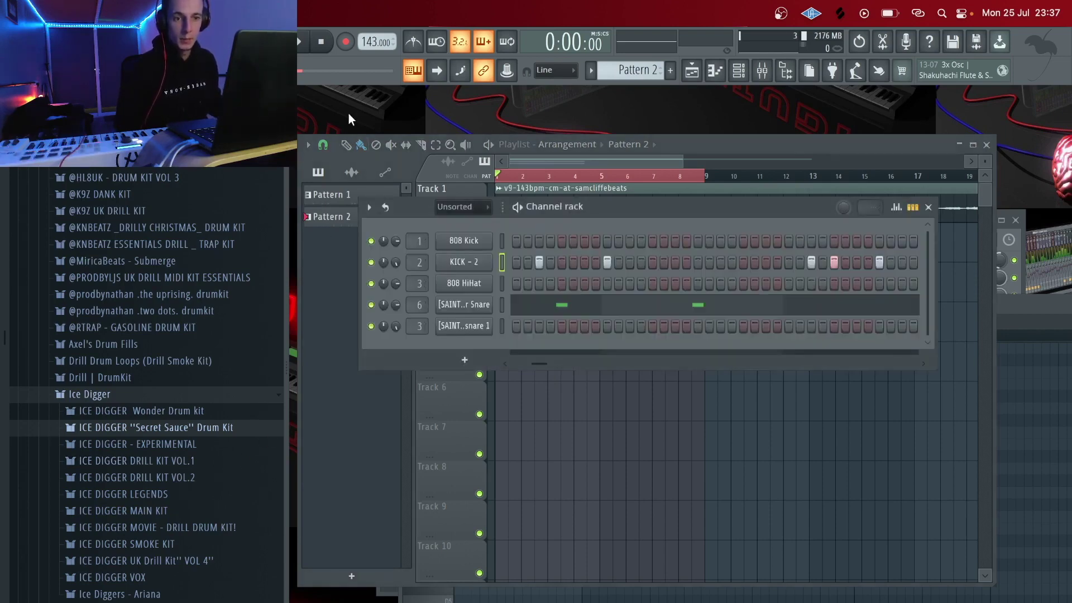
{"action": "key", "text": "F6"}
{"action": "left_click", "coordinate": [140, 397]}
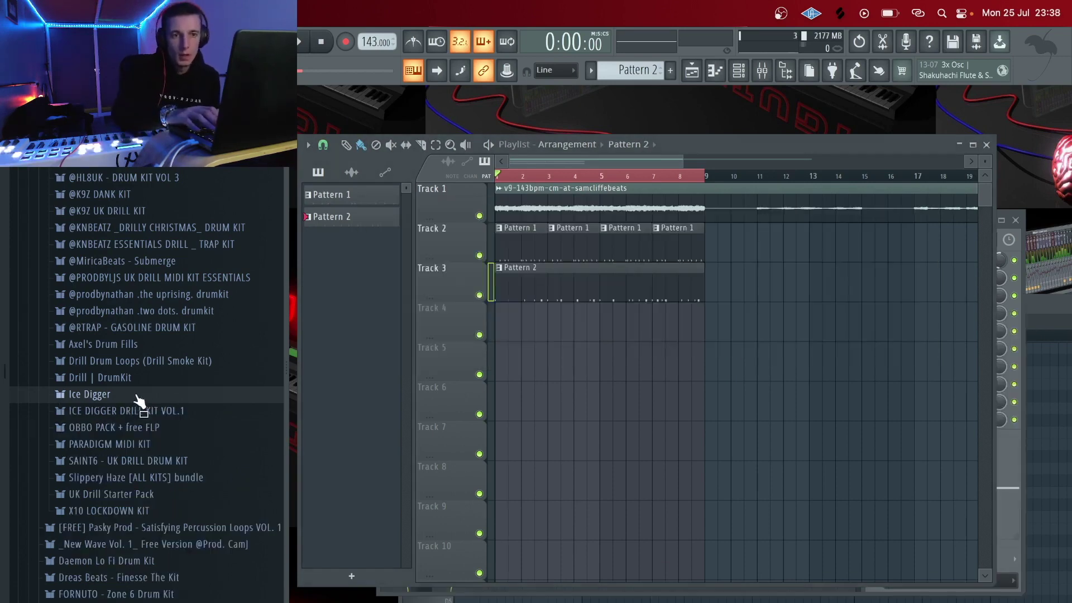
- Open the Hi Hats folder of the SAINT6 - UK DRILL DRUM KIT and audition its drill hi-hat samples
{"action": "left_click", "coordinate": [165, 462]}
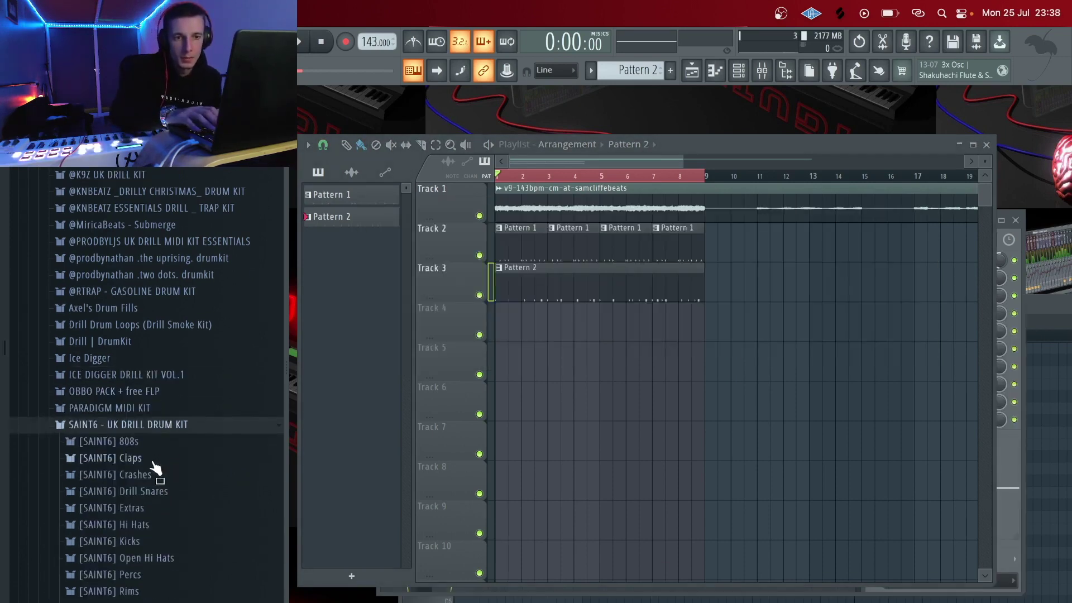
{"action": "left_click", "coordinate": [169, 496]}
{"action": "left_click", "coordinate": [161, 368]}
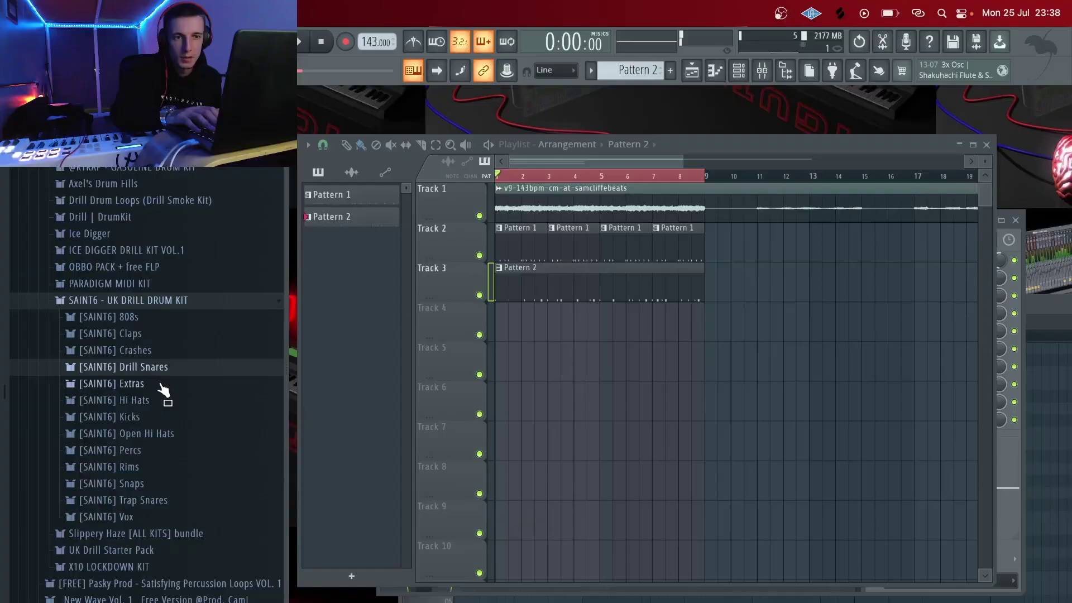
{"action": "left_click", "coordinate": [166, 397]}
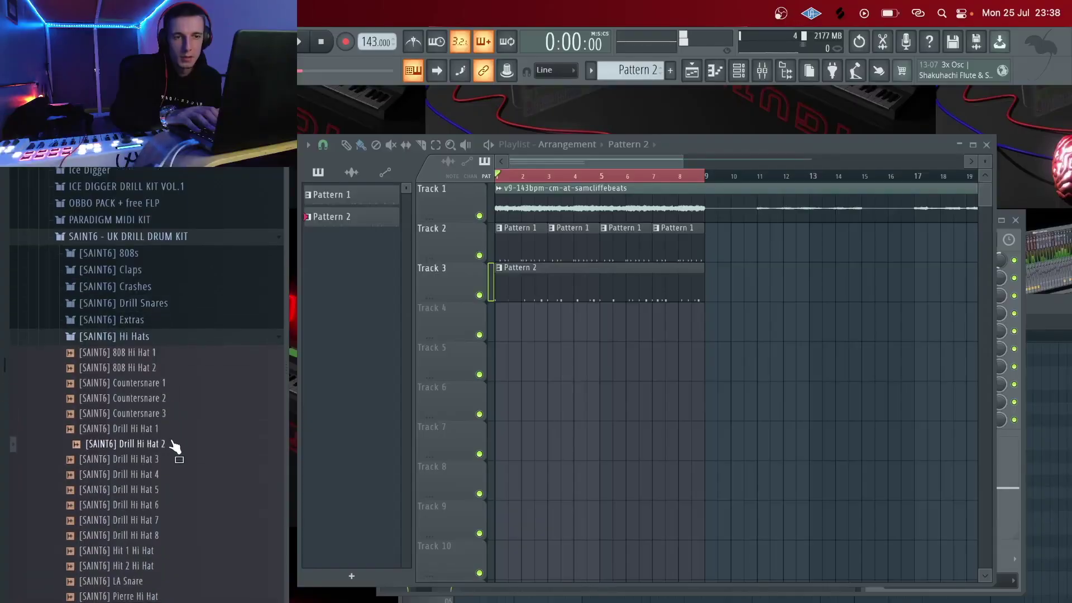
{"action": "left_click_drag", "start_coordinate": [169, 461], "coordinate": [170, 466]}
- Add [SAINT6] Drill Hi Hat 4 to the channel rack as a new channel and open its piano roll
{"action": "key", "text": "F6"}
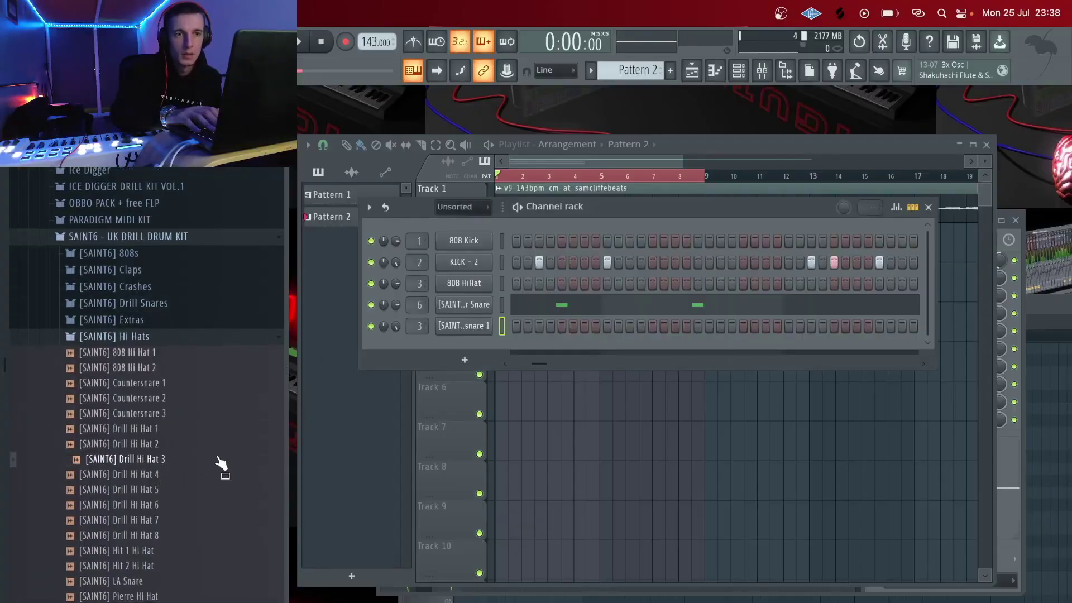
{"action": "mouse_move", "coordinate": [188, 479]}
{"action": "left_mouse_down"}
{"action": "mouse_move", "coordinate": [179, 505]}
{"action": "mouse_move", "coordinate": [180, 482]}
{"action": "left_mouse_up"}
{"action": "mouse_move", "coordinate": [490, 330]}
{"action": "left_mouse_down"}
{"action": "mouse_move", "coordinate": [474, 338]}
{"action": "mouse_move", "coordinate": [486, 329]}
{"action": "left_mouse_up"}
{"action": "right_click", "coordinate": [486, 329]}
{"action": "left_click", "coordinate": [511, 348]}
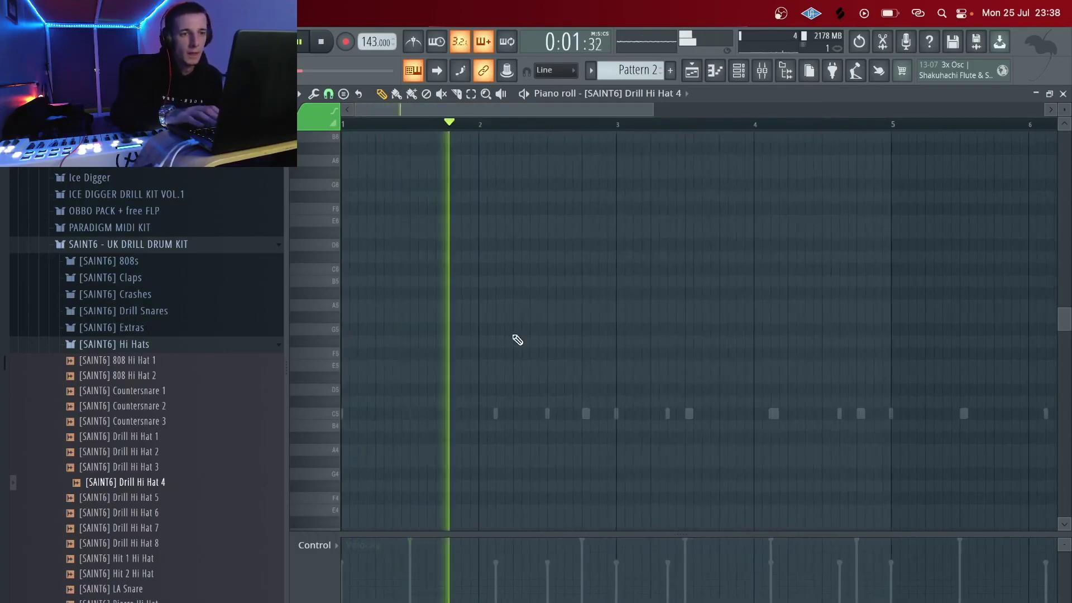
- Set the hi-hat piano roll's snap to 1/3 step
{"action": "key", "text": "space"}
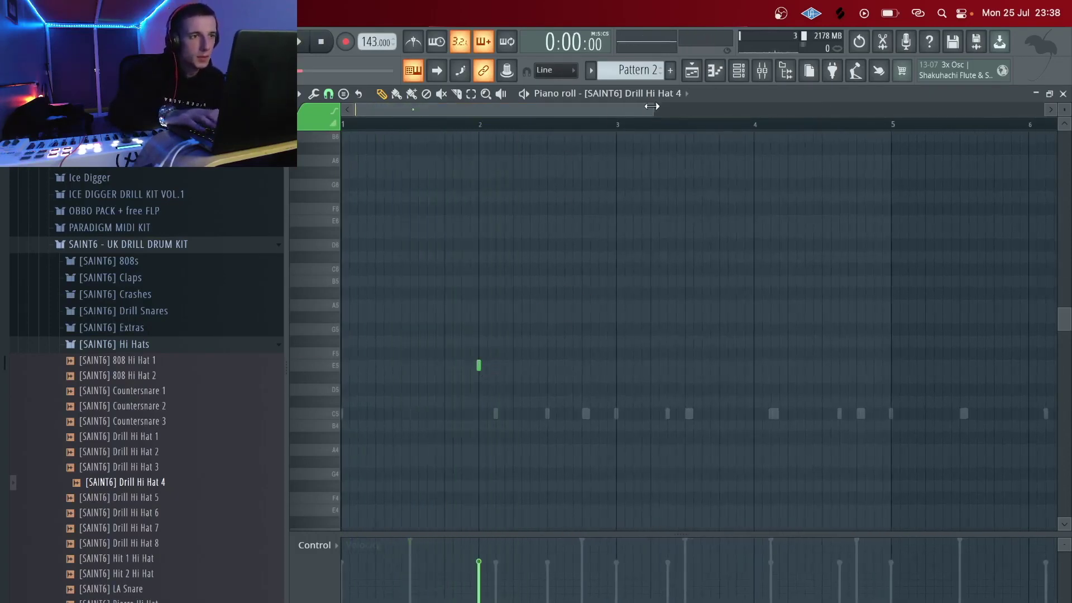
{"action": "left_click_drag", "start_coordinate": [652, 106], "coordinate": [468, 107]}
{"action": "left_click_drag", "start_coordinate": [686, 366], "coordinate": [282, 383]}
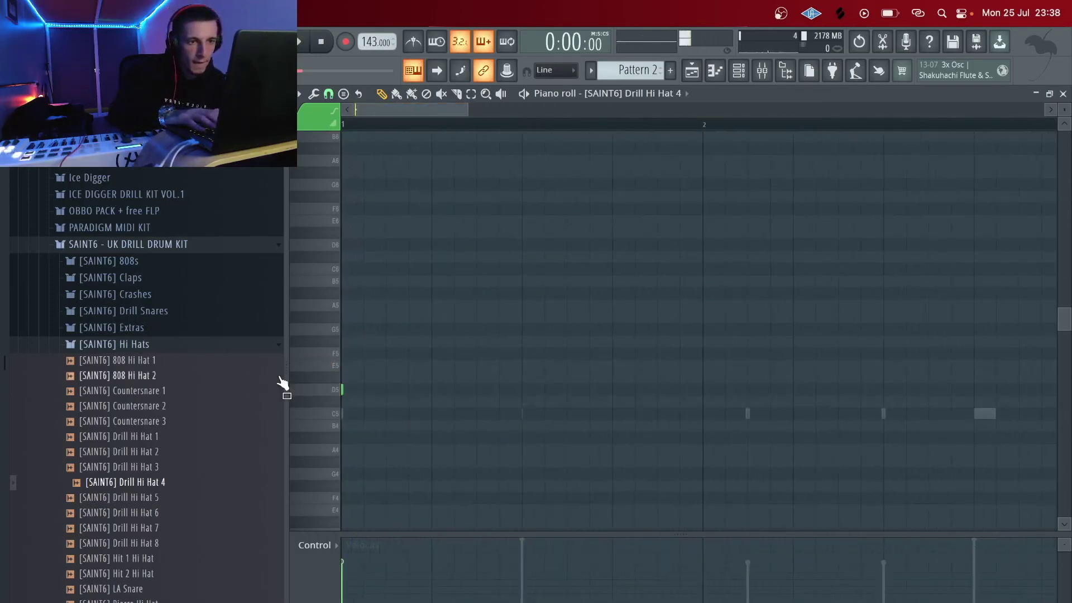
{"action": "left_click", "coordinate": [343, 95]}
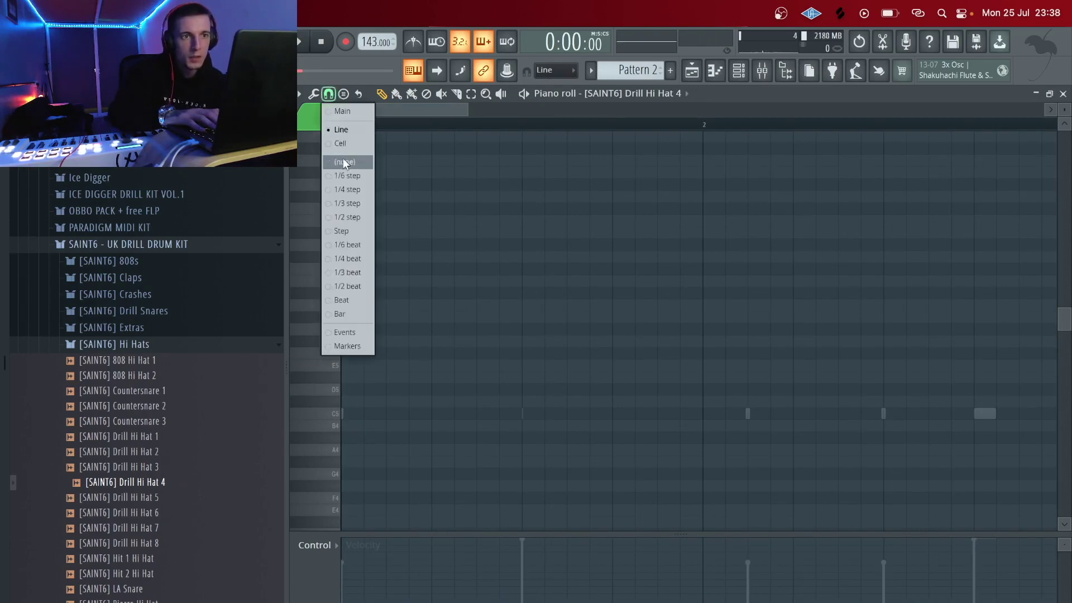
{"action": "left_click", "coordinate": [349, 198]}
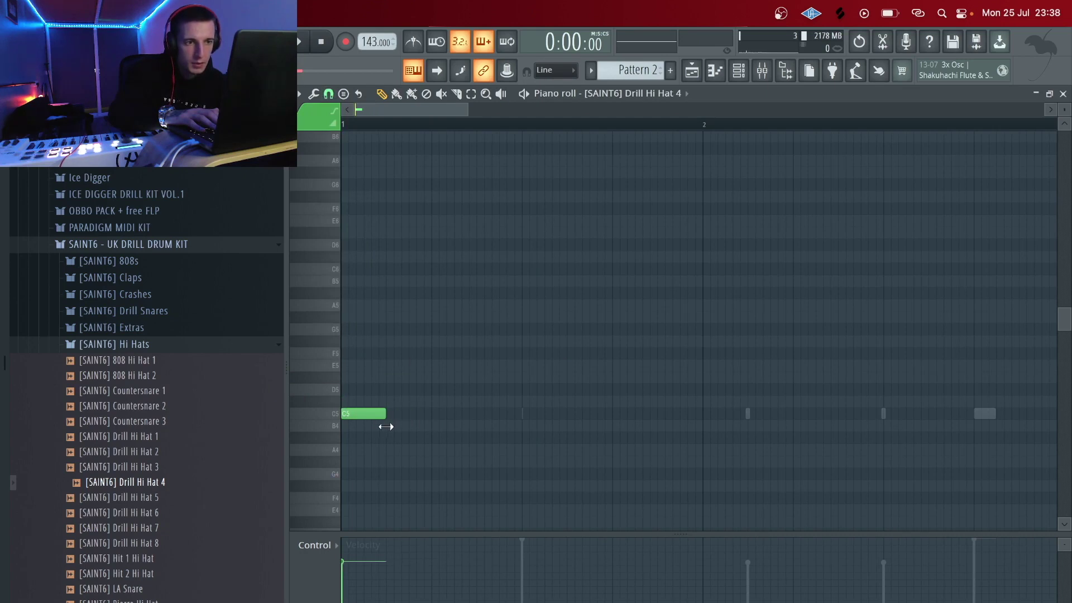
{"action": "left_click", "coordinate": [344, 95]}
{"action": "left_click", "coordinate": [349, 203]}
- Draw a roll of five consecutive 1/3-step F#5 hi-hat notes from the start of bar 2
{"action": "key", "text": "space"}
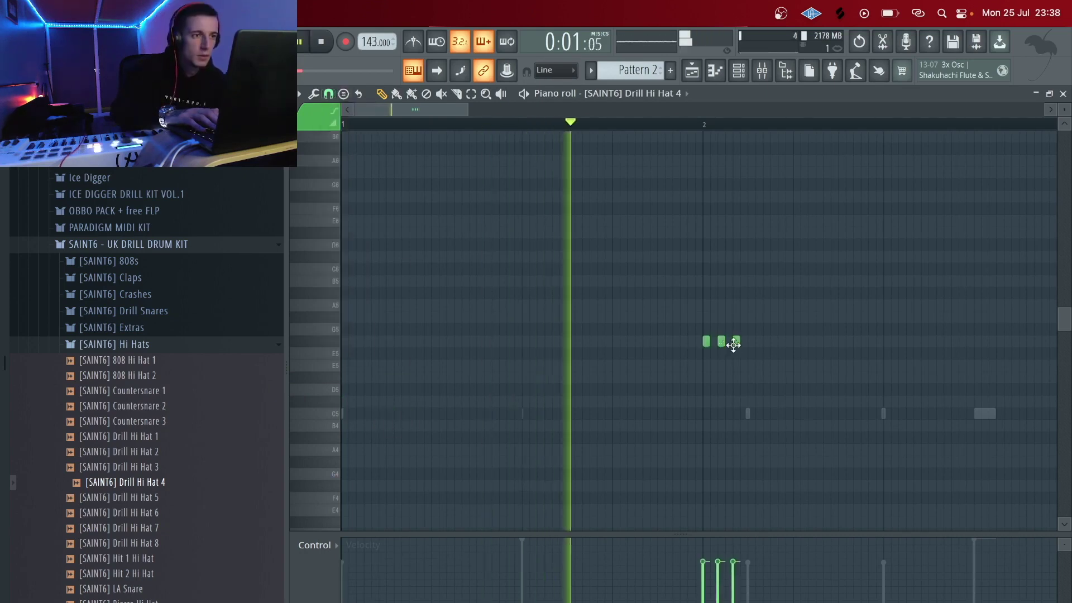
{"action": "left_click", "coordinate": [710, 341]}
{"action": "left_click", "coordinate": [725, 341]}
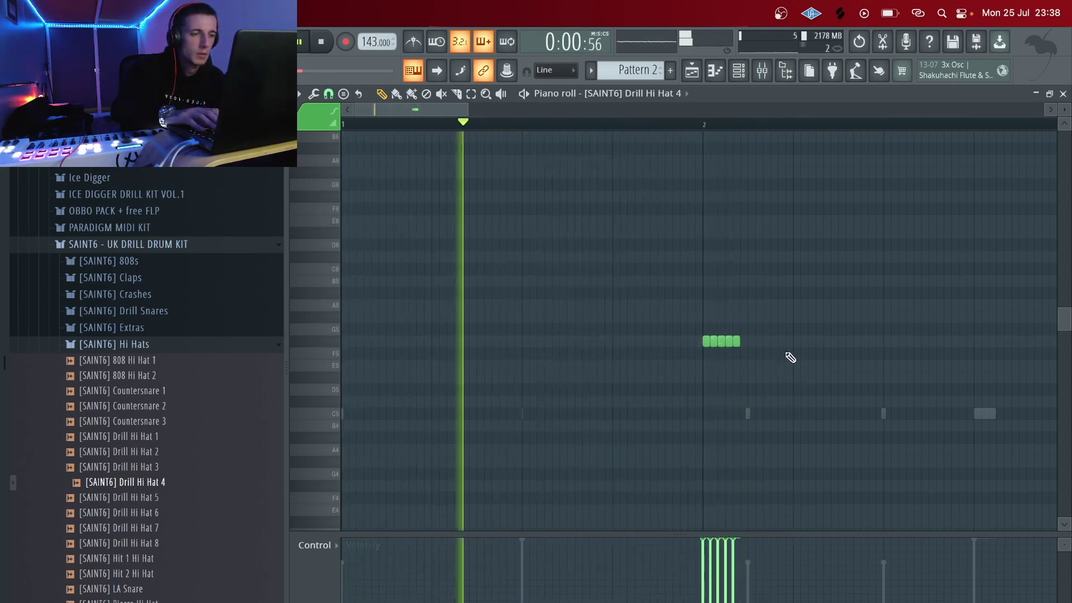
- Add a descending hi-hat run of C6, B5 and A#5 from the middle of beat 3 in bar 2
{"action": "scroll", "coordinate": [508, 156], "scroll_direction": "right", "scroll_amount": 5}
{"action": "scroll", "coordinate": [614, 335], "scroll_direction": "left", "scroll_amount": 1}
{"action": "key", "text": "space"}
{"action": "left_click", "coordinate": [693, 303]}
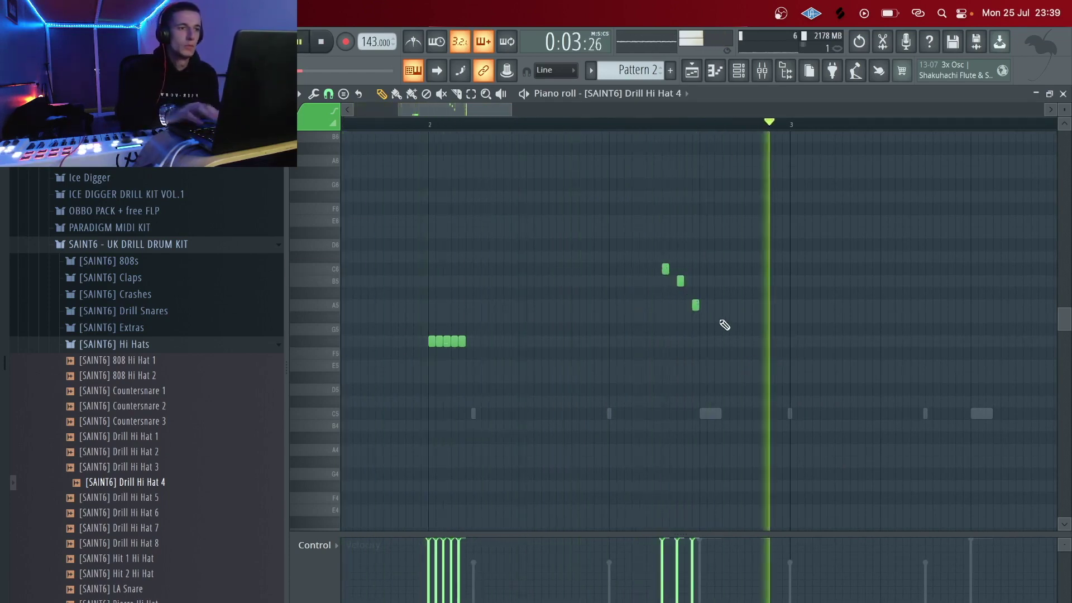
{"action": "left_click_drag", "start_coordinate": [680, 282], "coordinate": [673, 281]}
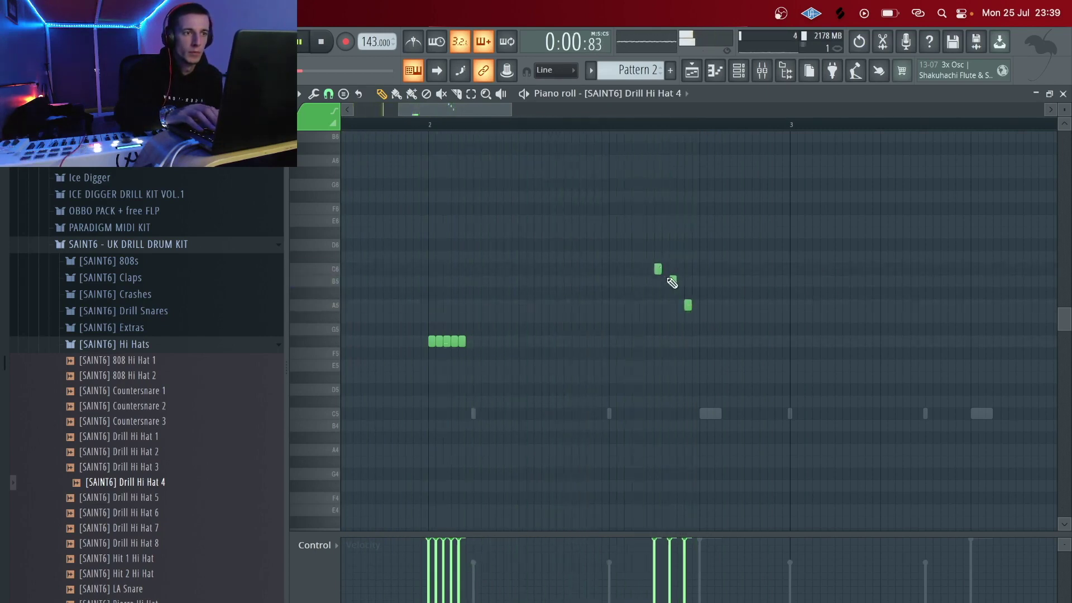
{"action": "left_click_drag", "start_coordinate": [689, 305], "coordinate": [688, 293]}
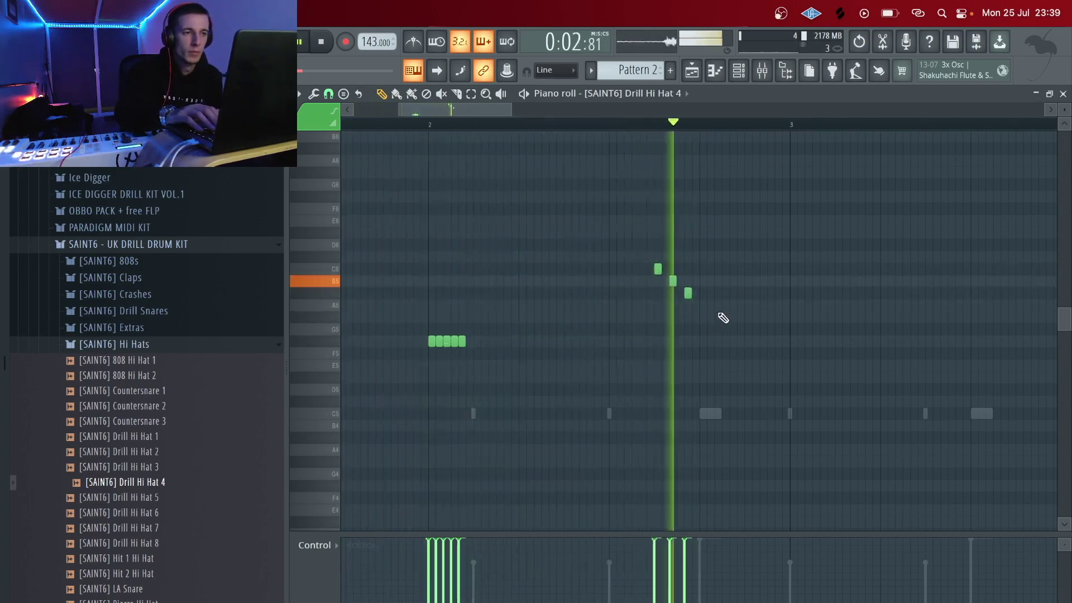
{"action": "key", "text": "space"}
- Inspect the Drill Hi Hat 4 channel's sampler settings and return to its maximized piano roll
{"action": "double_click", "coordinate": [758, 95]}
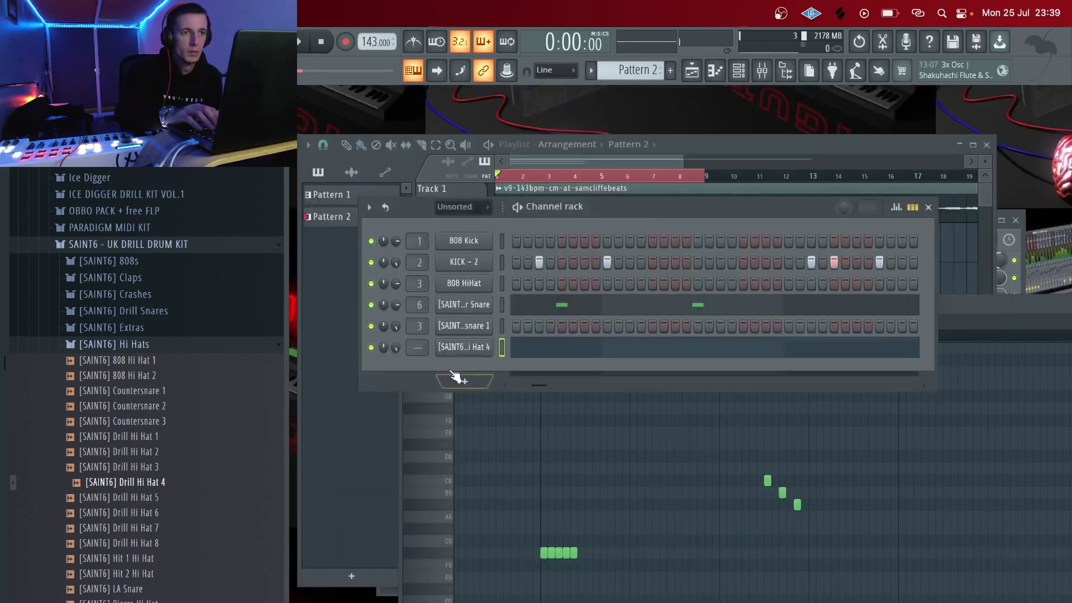
{"action": "left_click", "coordinate": [463, 347]}
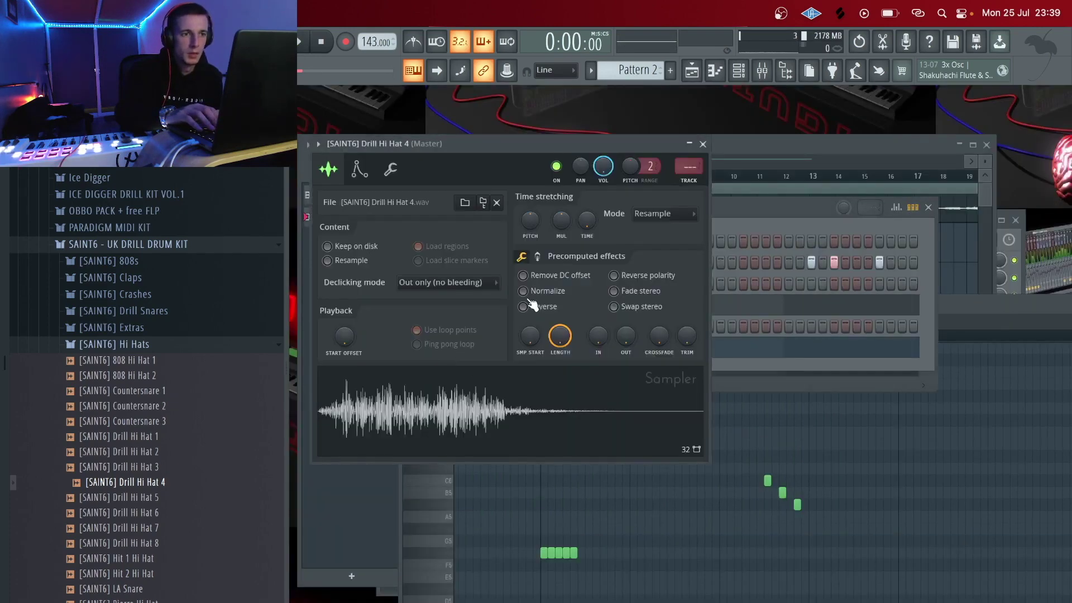
{"action": "key", "text": "space"}
{"action": "left_click", "coordinate": [704, 144]}
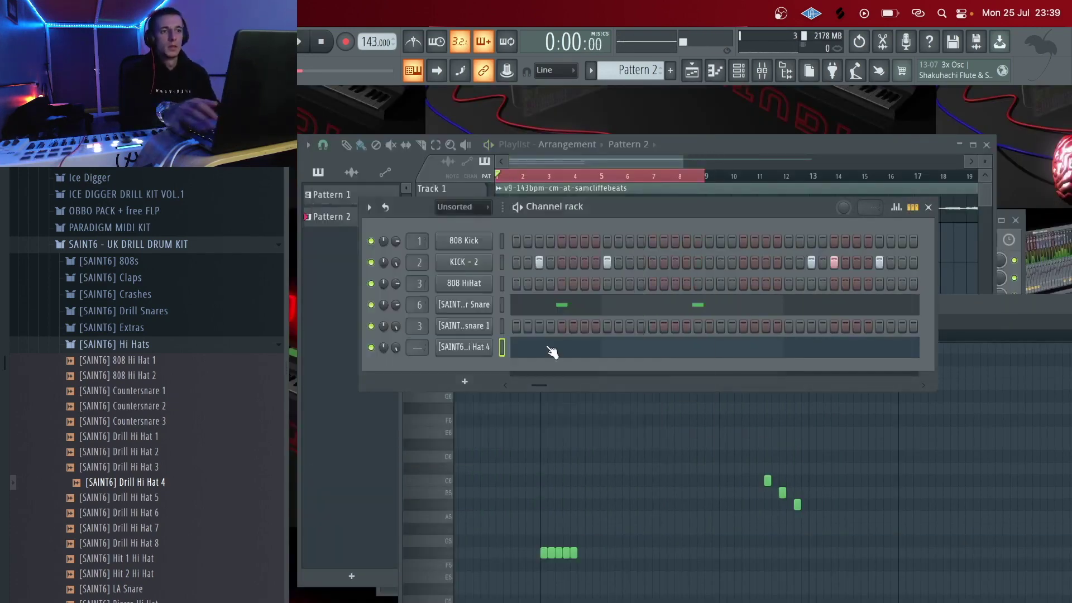
{"action": "key", "text": "space"}
{"action": "left_click", "coordinate": [549, 353]}
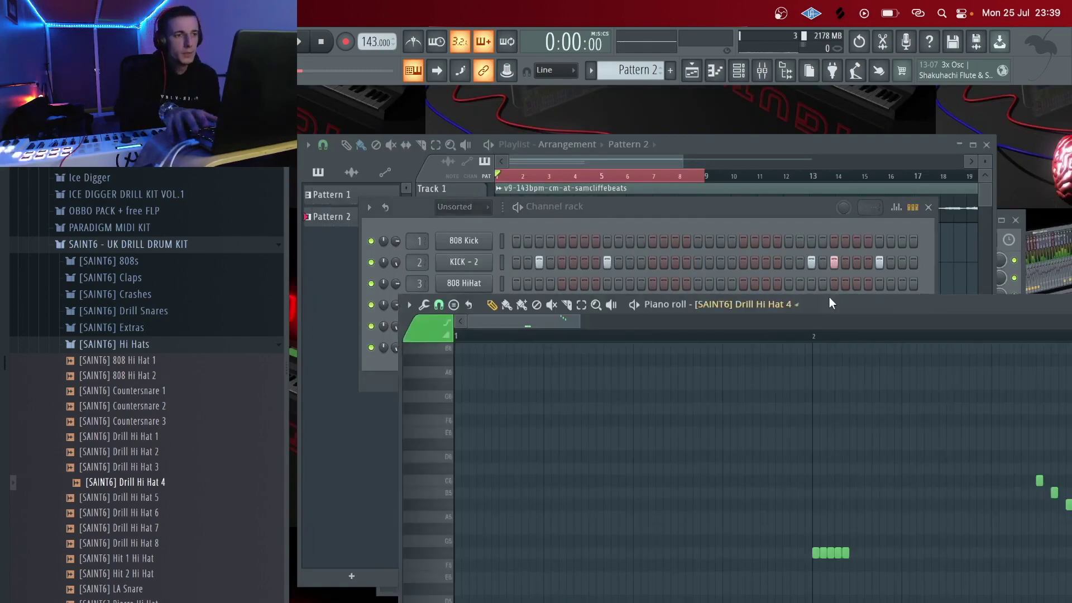
{"action": "double_click", "coordinate": [830, 298]}
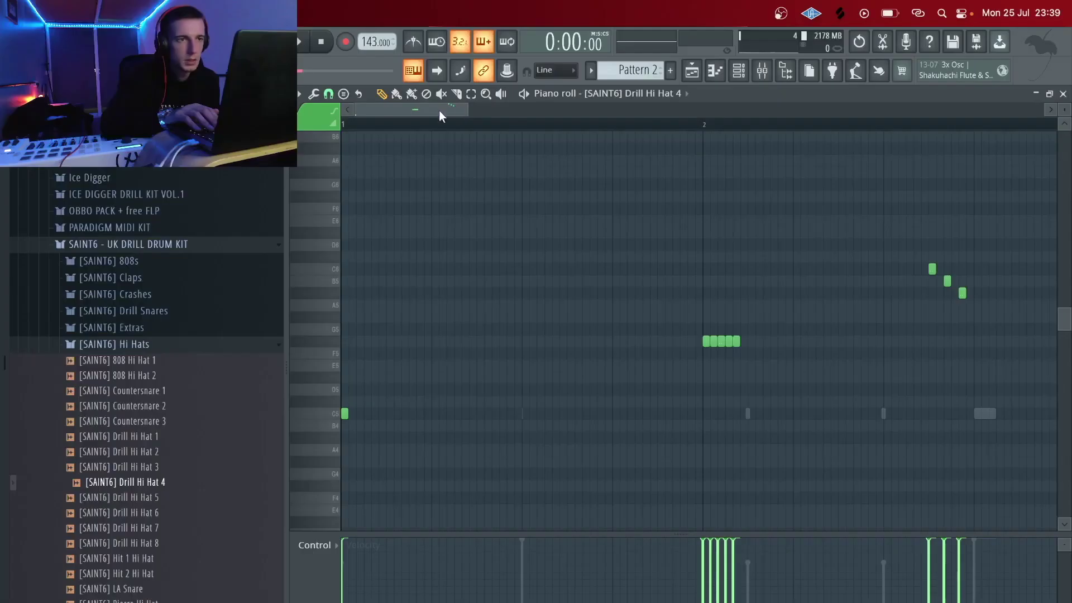
- Set the snap to 1/6 step and place a short C5 hi-hat one step after the start of bar 1
{"action": "left_click", "coordinate": [329, 96]}
{"action": "left_click", "coordinate": [347, 175]}
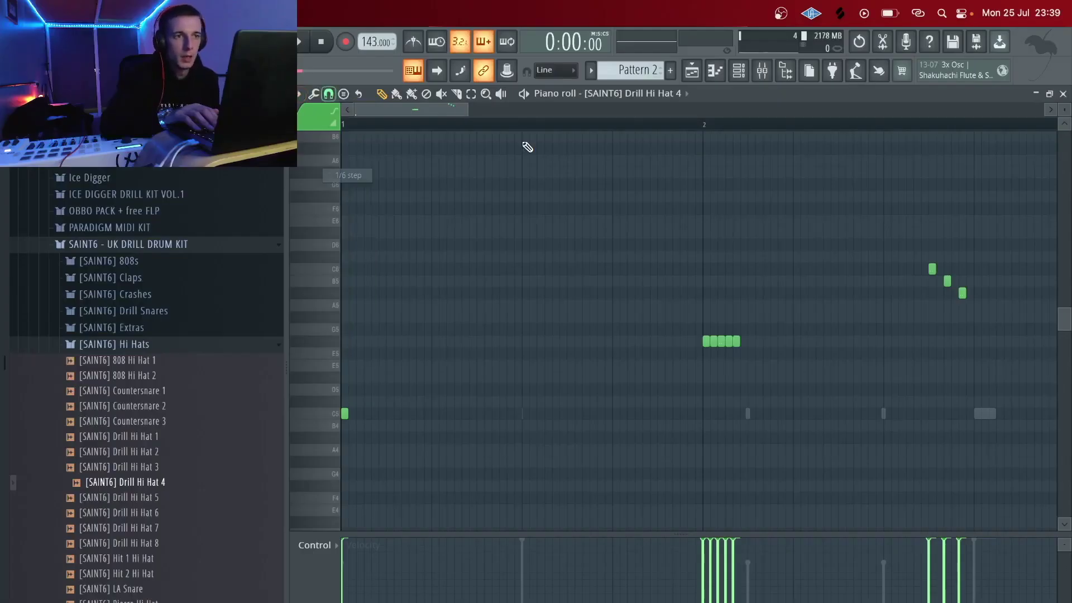
{"action": "left_click_drag", "start_coordinate": [469, 110], "coordinate": [393, 109]}
{"action": "left_click", "coordinate": [369, 413]}
{"action": "key", "text": "space"}
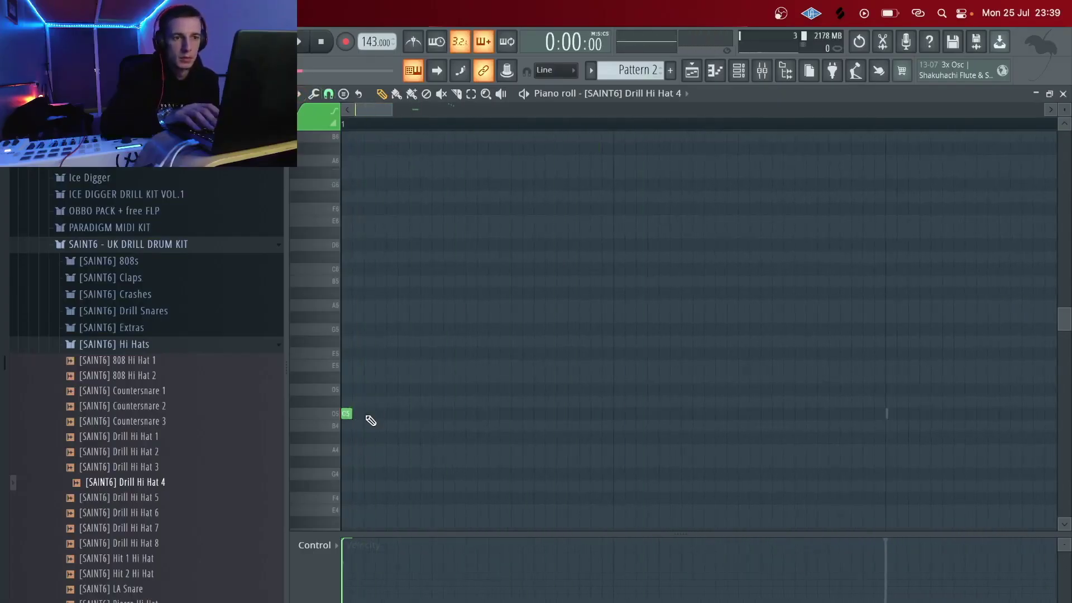
{"action": "left_click_drag", "start_coordinate": [369, 414], "coordinate": [413, 414]}
{"action": "key", "text": "space"}
- Add another short C5 hi-hat note on beat 2 of bar 1
{"action": "key", "text": "space"}
{"action": "left_click", "coordinate": [501, 413]}
{"action": "left_click_drag", "start_coordinate": [497, 413], "coordinate": [608, 413]}
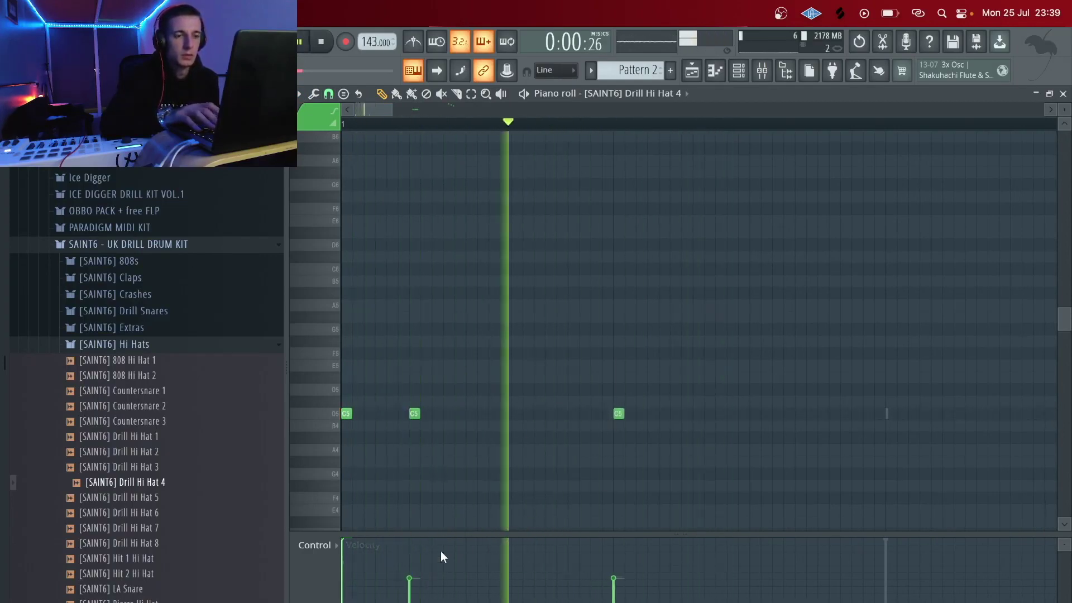
- Add a short C5 hi-hat shortly after the beat 2 note in bar 1, with a lower velocity than that note
{"action": "left_click", "coordinate": [756, 413]}
{"action": "left_click_drag", "start_coordinate": [756, 413], "coordinate": [687, 414]}
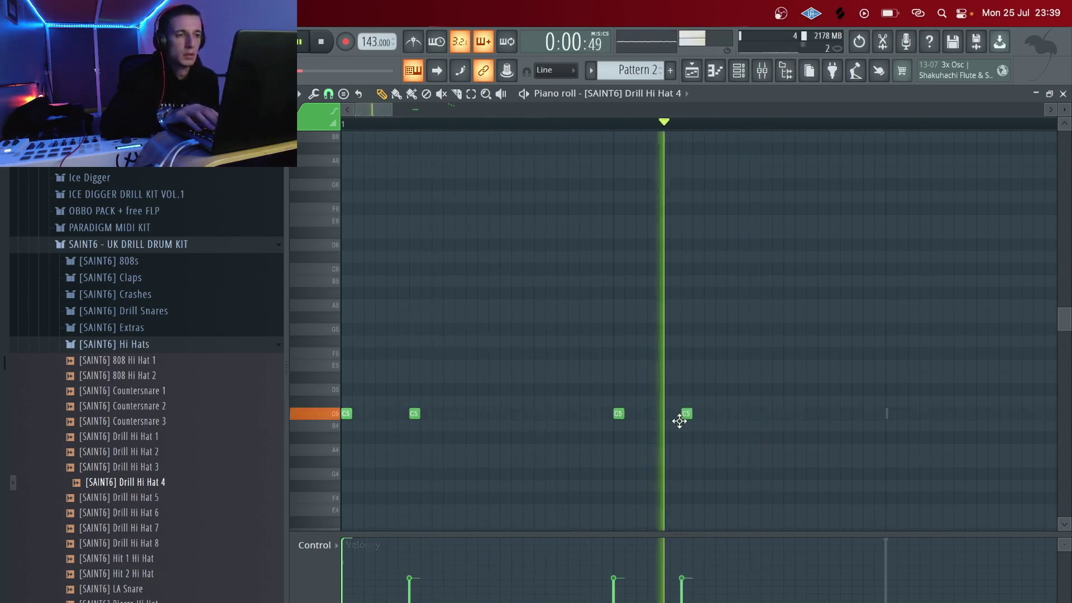
{"action": "left_click_drag", "start_coordinate": [708, 599], "coordinate": [614, 554]}
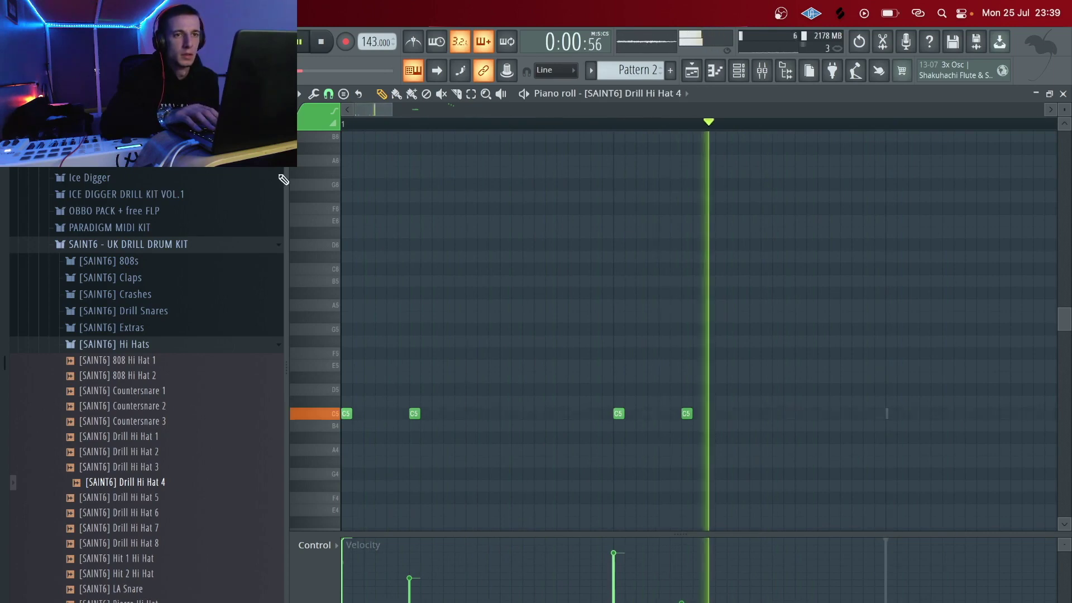
{"action": "key", "text": "ctrl+super+f"}
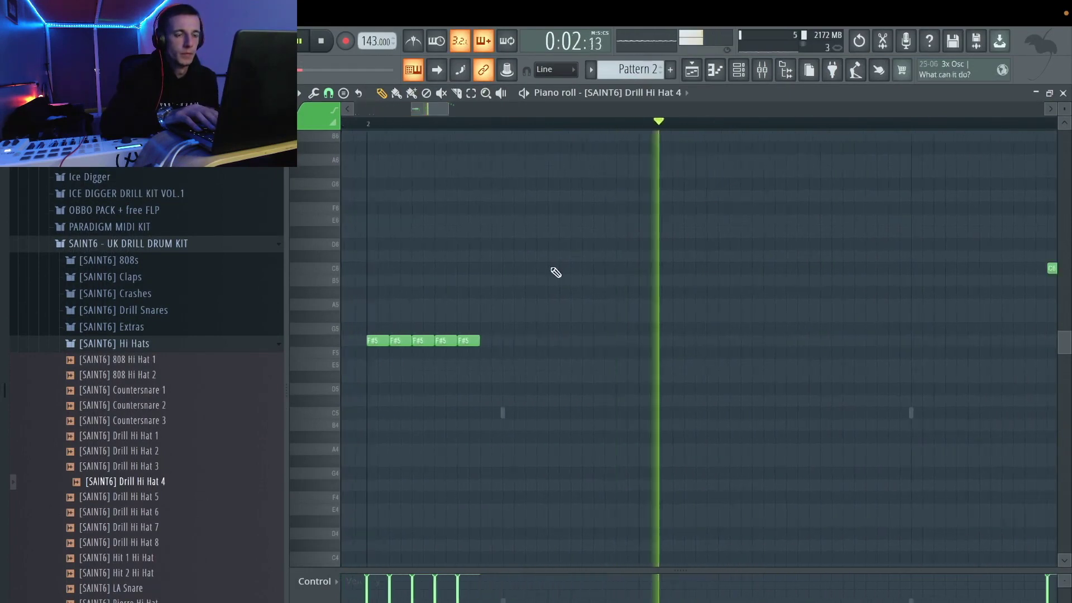
- Place two short C5 hi-hats in bar 2, one on beat 2 and one a quarter beat after it
{"action": "left_click", "coordinate": [548, 413]}
{"action": "left_click", "coordinate": [571, 412]}
{"action": "key", "text": "space"}
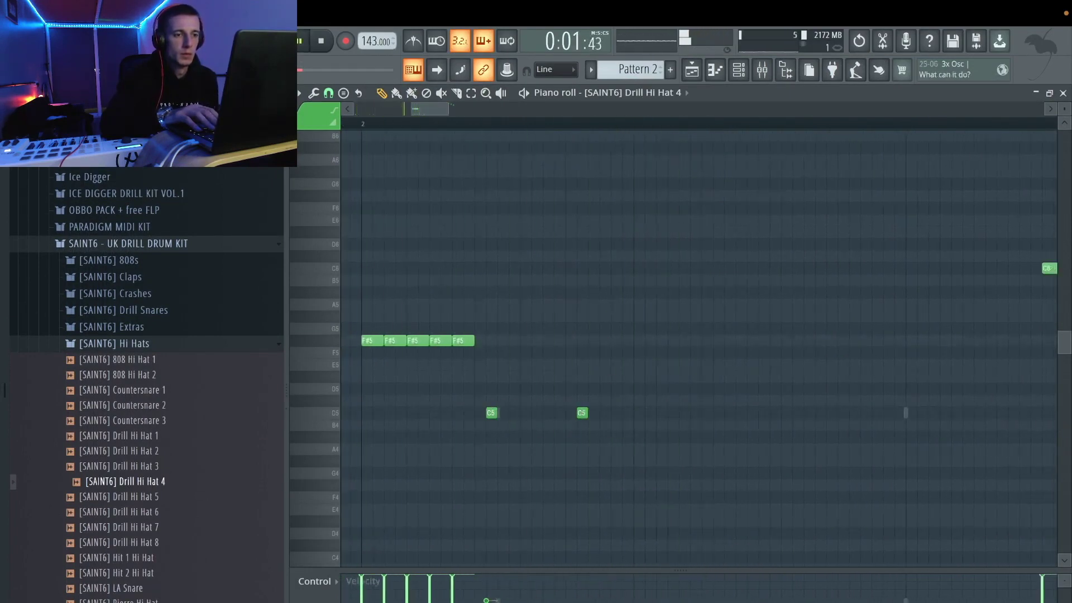
{"action": "key", "text": "space"}
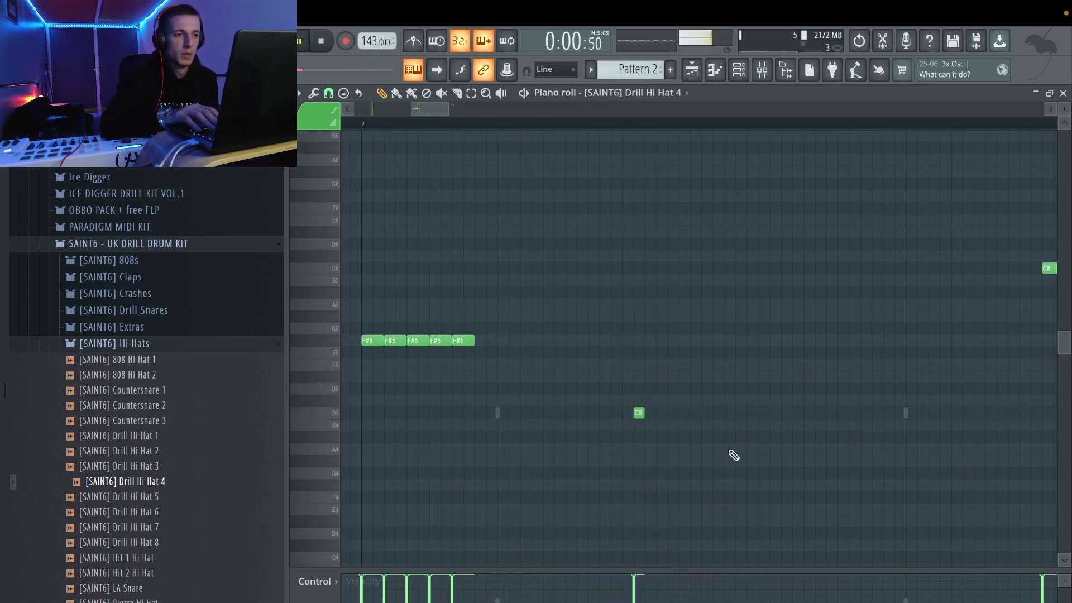
{"action": "left_click", "coordinate": [720, 413]}
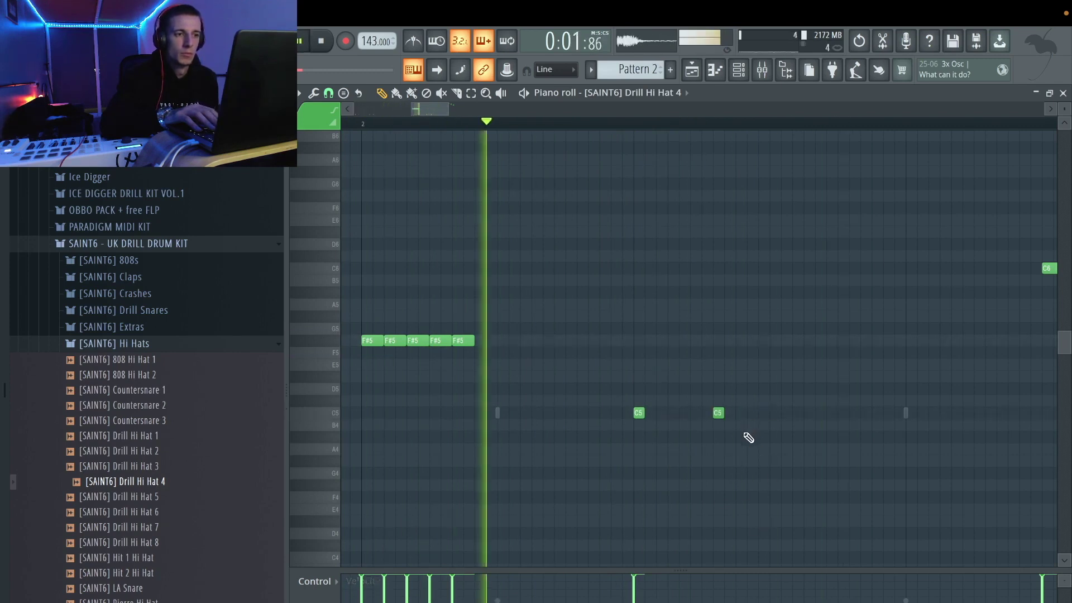
{"action": "left_click_drag", "start_coordinate": [718, 414], "coordinate": [708, 414]}
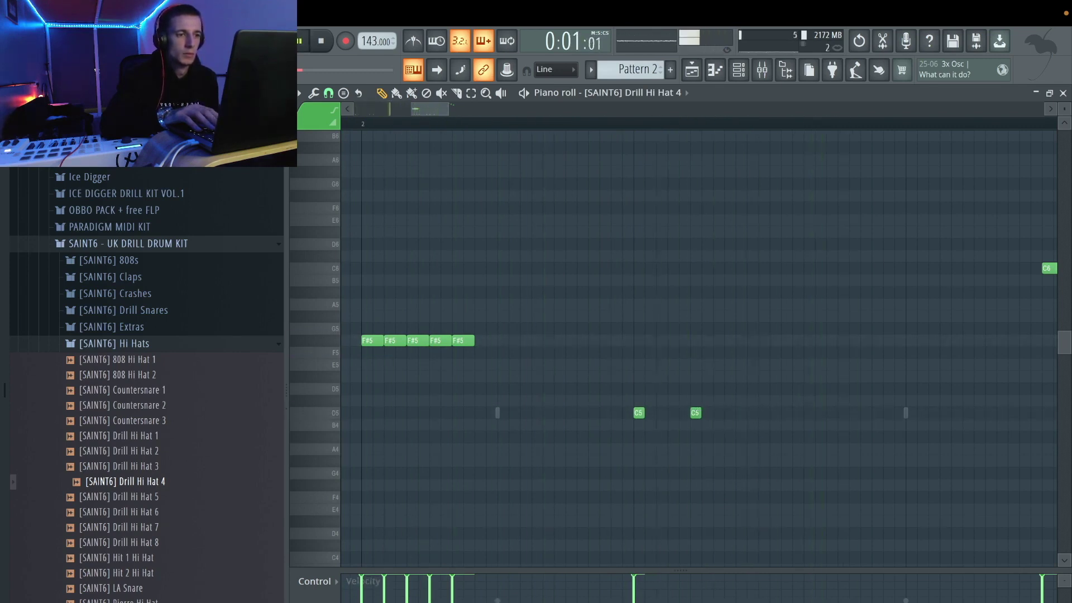
{"action": "key", "text": "space"}
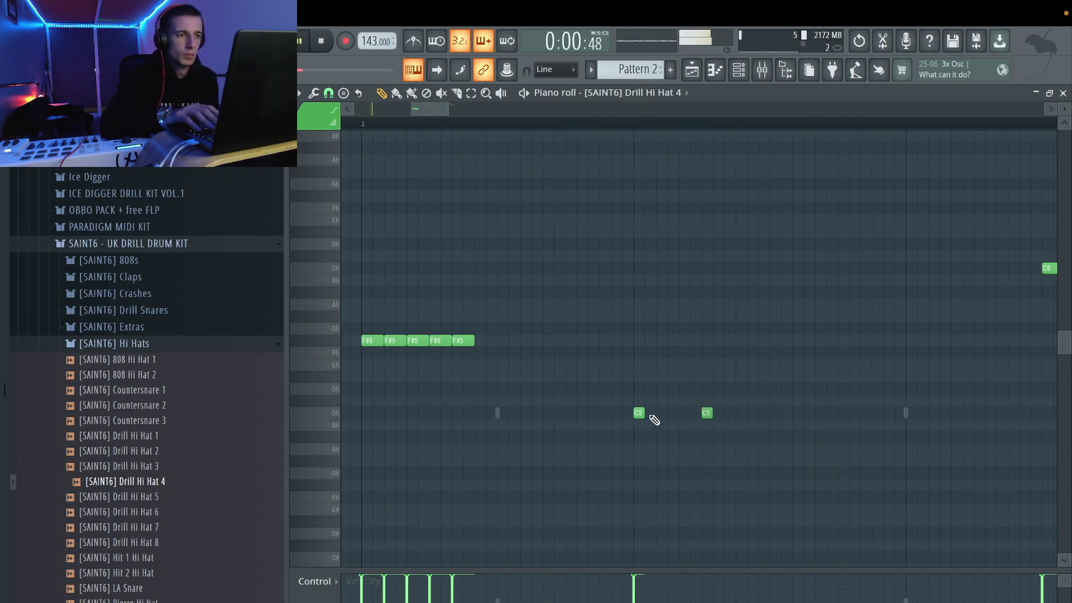
{"action": "key", "text": "space"}
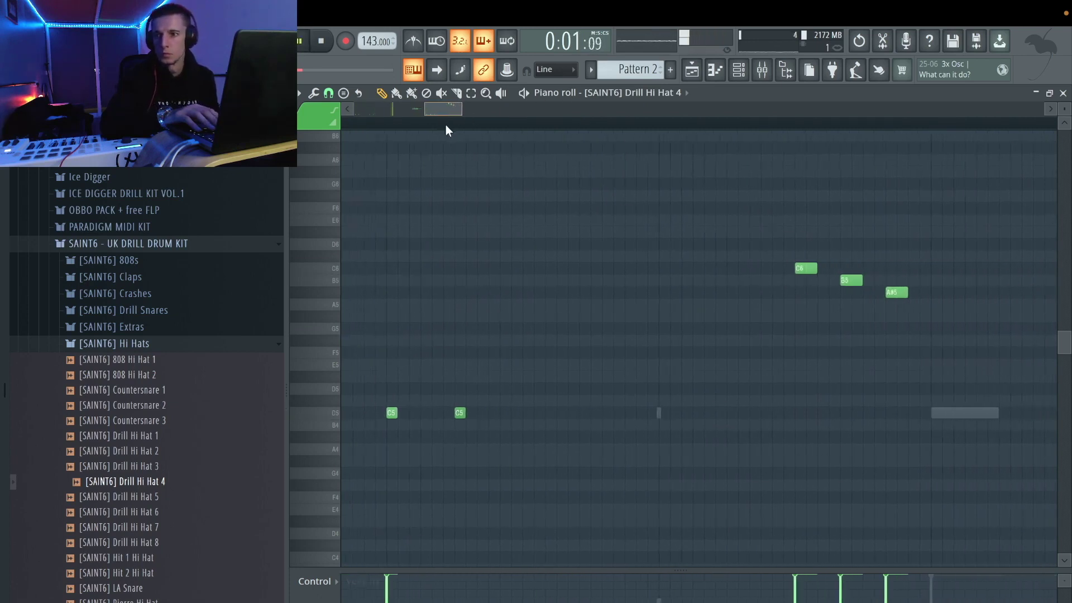
- Draw a roll of five short C5 hi-hats at the start of bar 3 and duplicate it into ten notes
{"action": "key", "text": "space"}
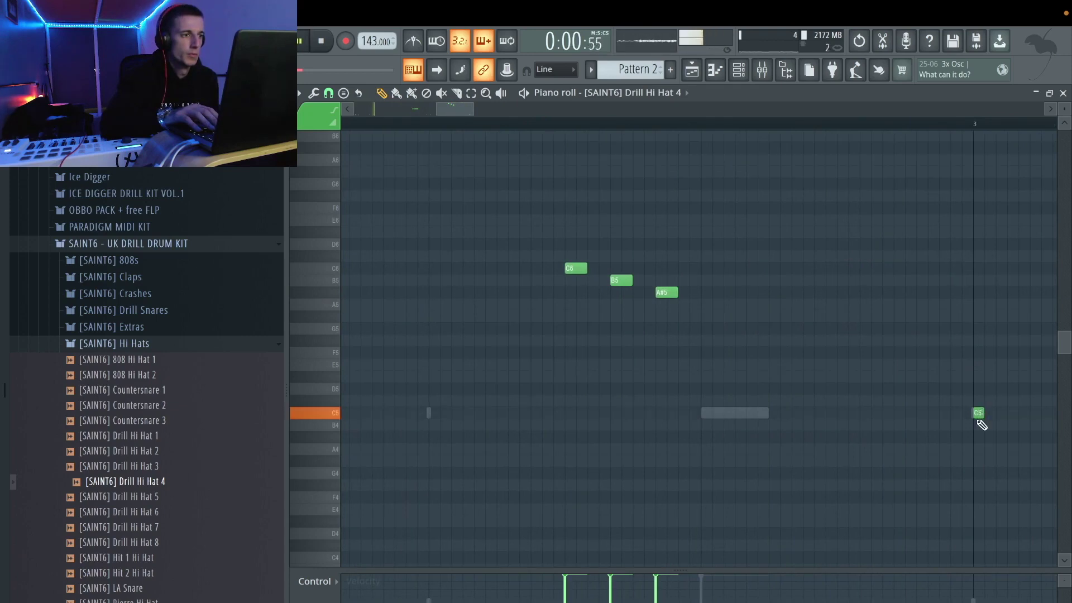
{"action": "left_click", "coordinate": [1012, 413]}
{"action": "left_click", "coordinate": [1023, 412]}
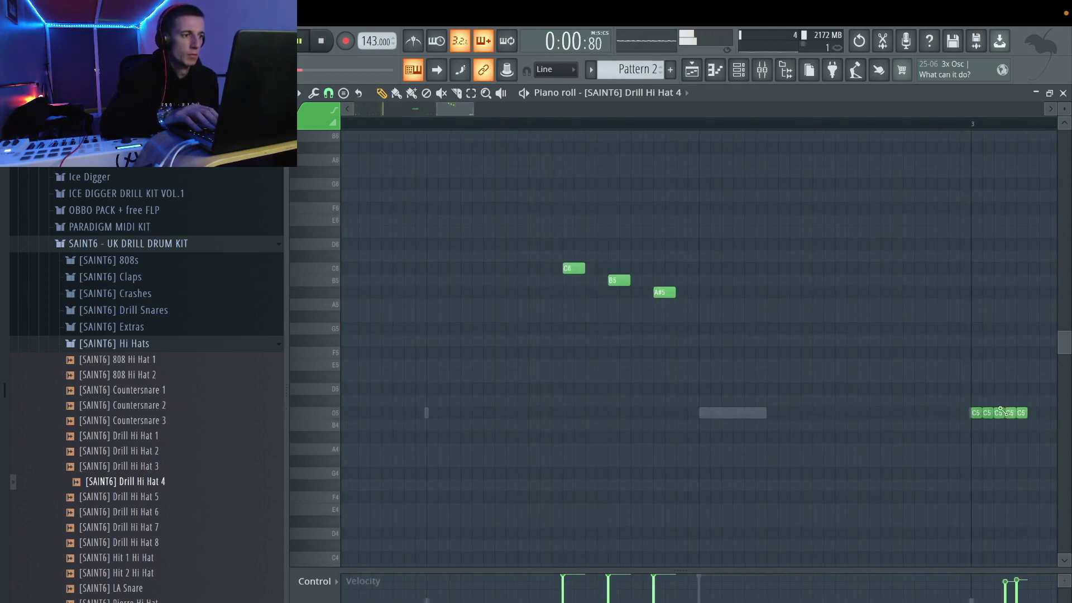
{"action": "left_click_drag", "start_coordinate": [454, 111], "coordinate": [477, 111]}
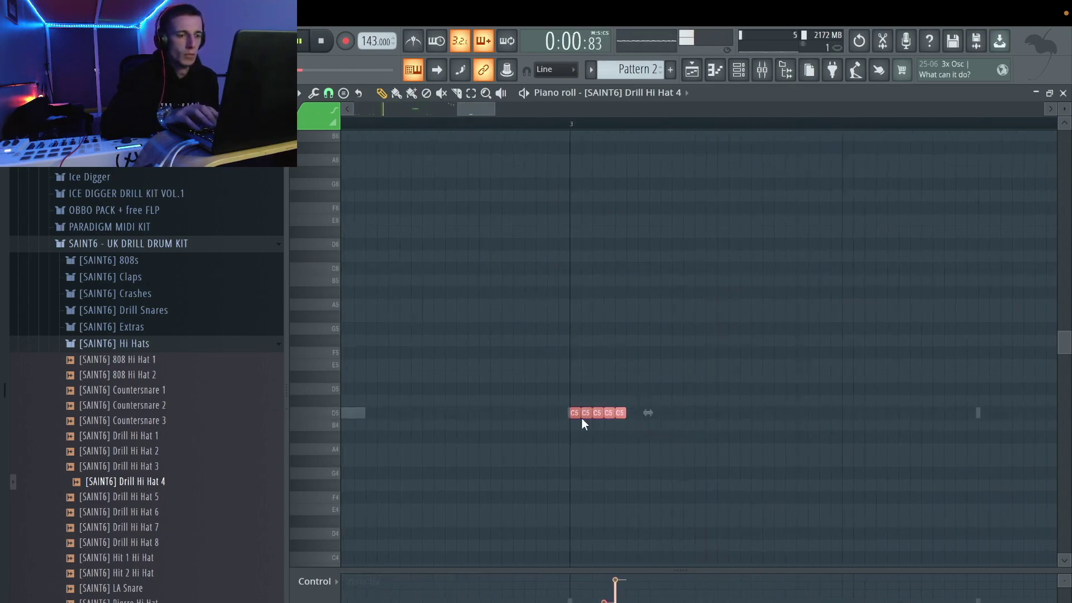
{"action": "key", "text": "ctrl+b"}
- Ramp the velocities of the ten-note roll in bar 3 upward and transpose the roll up just over an octave
{"action": "left_click_drag", "start_coordinate": [713, 387], "coordinate": [517, 450]}
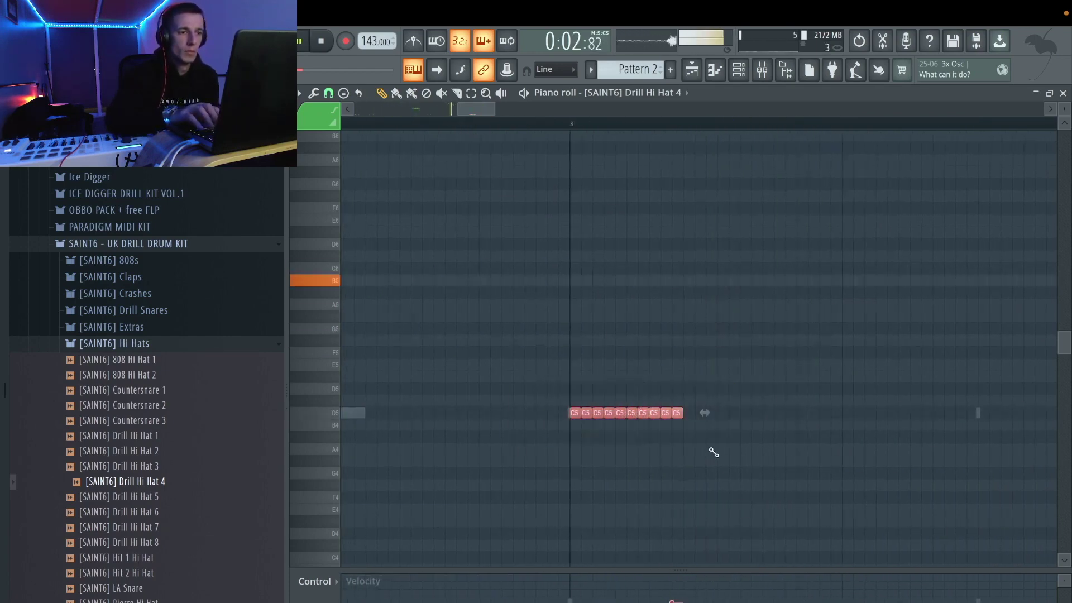
{"action": "left_click", "coordinate": [761, 400]}
{"action": "left_click_drag", "start_coordinate": [737, 383], "coordinate": [553, 474]}
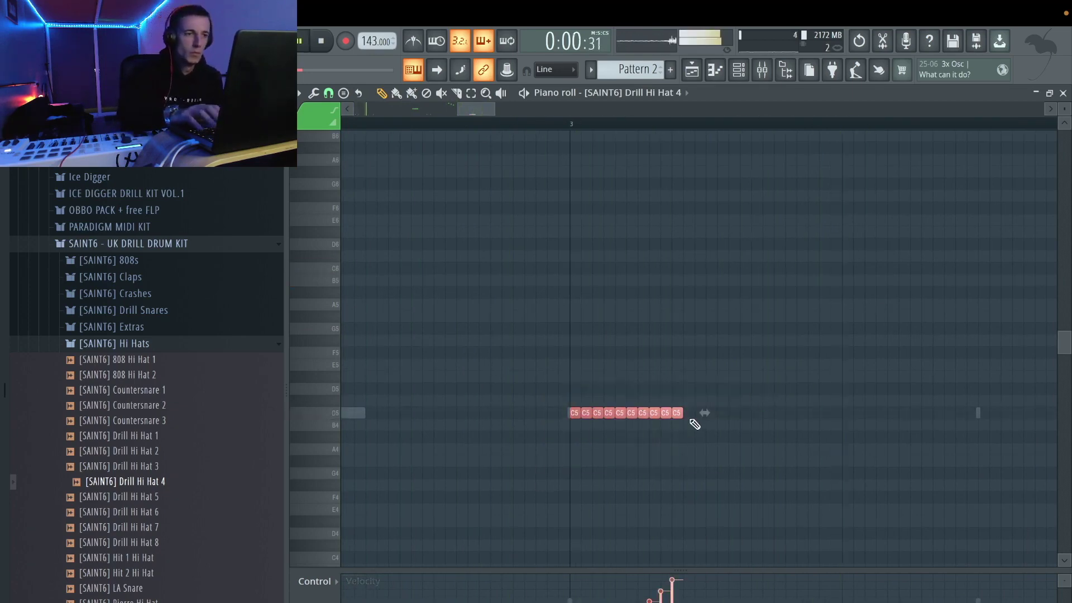
{"action": "left_click_drag", "start_coordinate": [677, 412], "coordinate": [678, 254]}
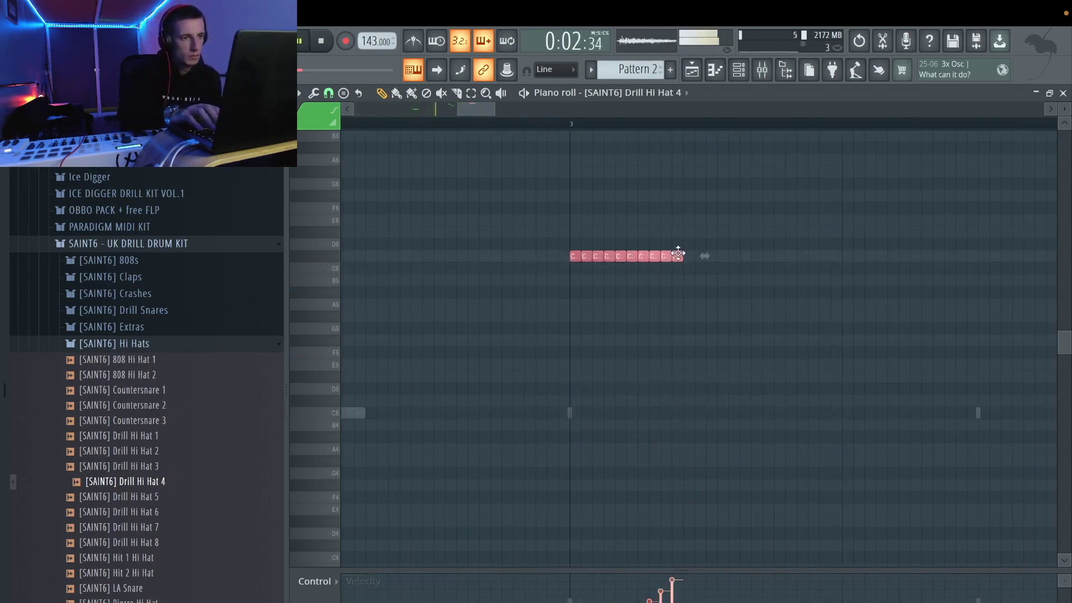
- Move the bar 3 roll to F#5 and follow it with short B4 hi-hats and four short C5 hi-hats
{"action": "scroll", "coordinate": [596, 244], "scroll_direction": "right", "scroll_amount": 3}
{"action": "key", "text": "space"}
{"action": "left_click_drag", "start_coordinate": [466, 266], "coordinate": [477, 351]}
{"action": "key", "text": "space"}
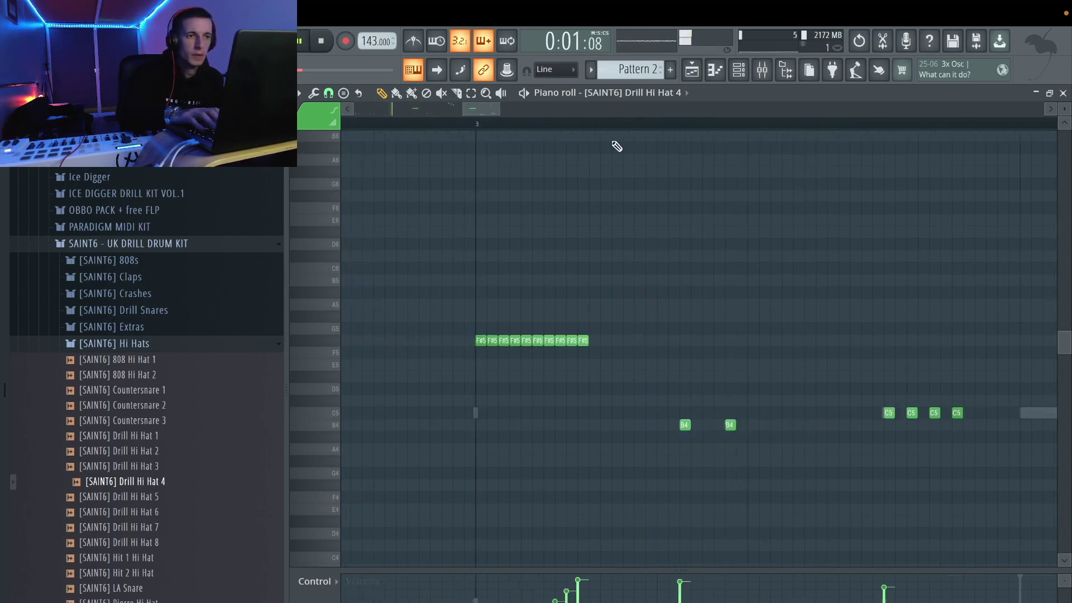
- Fill bar 4 with a five-note F#5 roll at its start and short C5 hi-hats up to its end
{"action": "scroll", "coordinate": [421, 117], "scroll_direction": "up", "scroll_amount": 3}
{"action": "scroll", "coordinate": [883, 335], "scroll_direction": "up", "scroll_amount": 3}
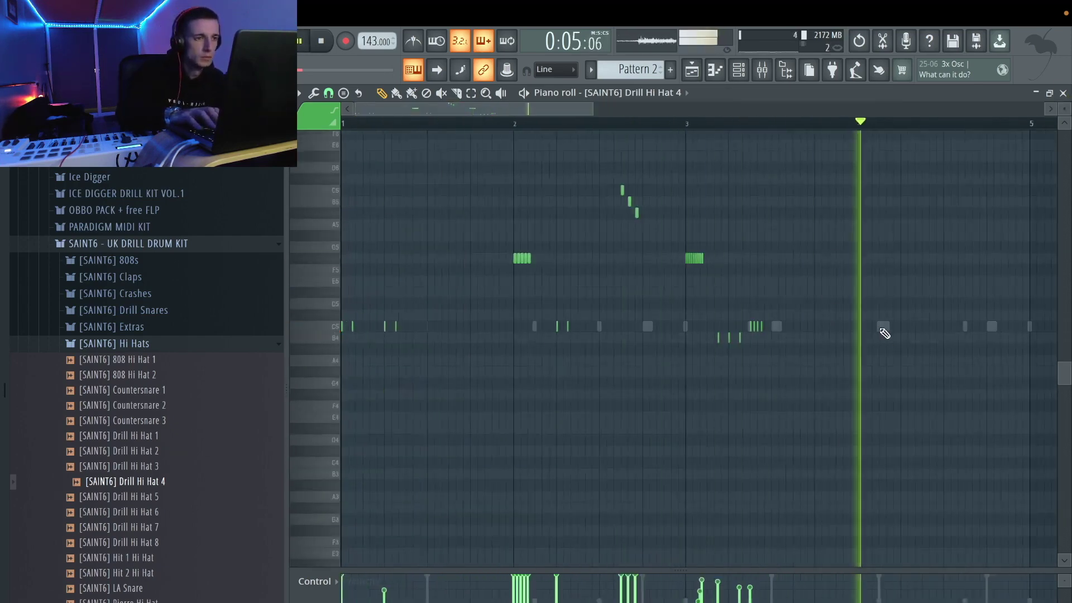
{"action": "scroll", "coordinate": [612, 275], "scroll_direction": "up", "scroll_amount": 2}
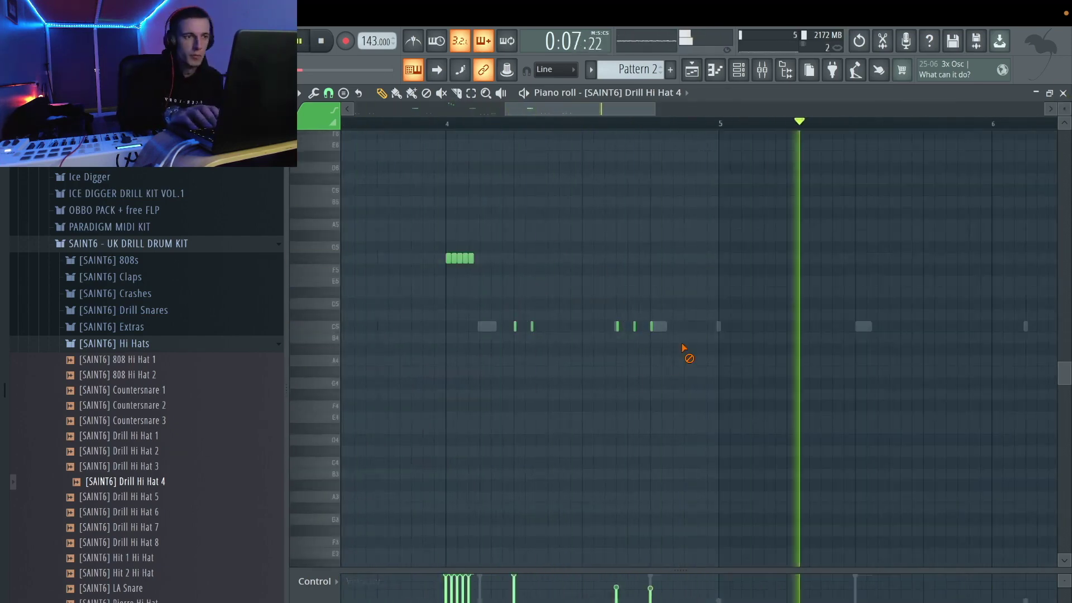
{"action": "left_click", "coordinate": [675, 327]}
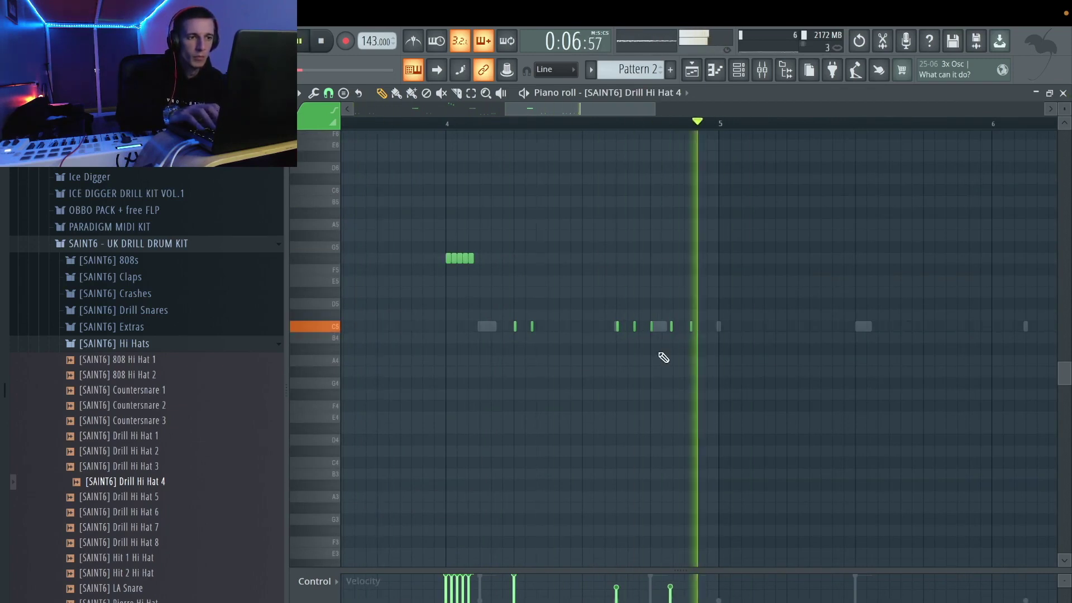
- Select the whole four-bar hi-hat pattern and duplicate it into bars 5 to 8
{"action": "key", "text": "space"}
{"action": "scroll", "coordinate": [363, 341], "scroll_direction": "down", "scroll_amount": 5}
{"action": "key", "text": "ctrl+a"}
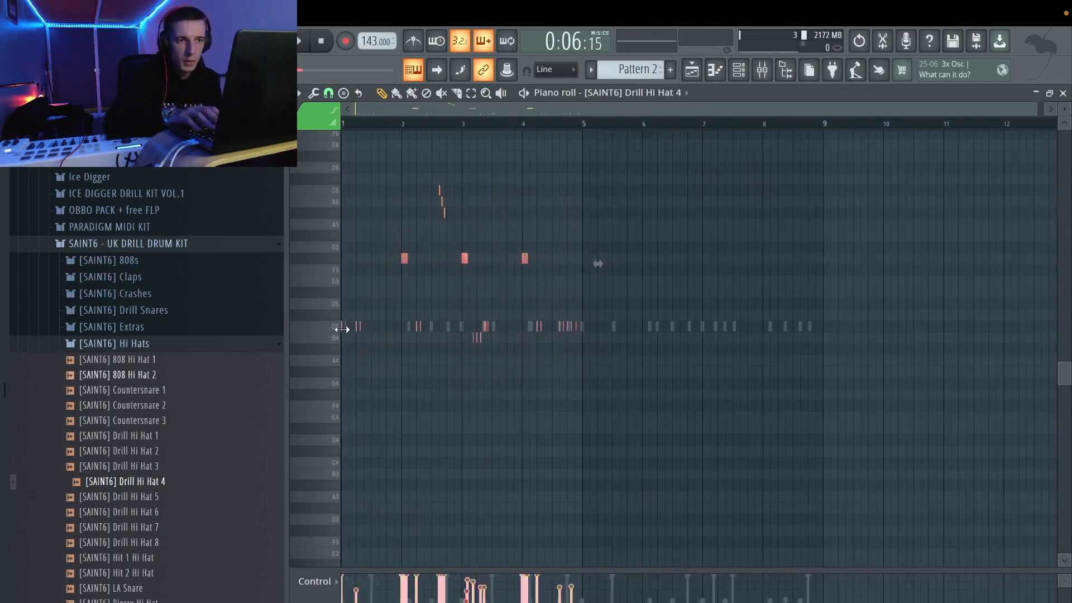
{"action": "key", "text": "ctrl+b"}
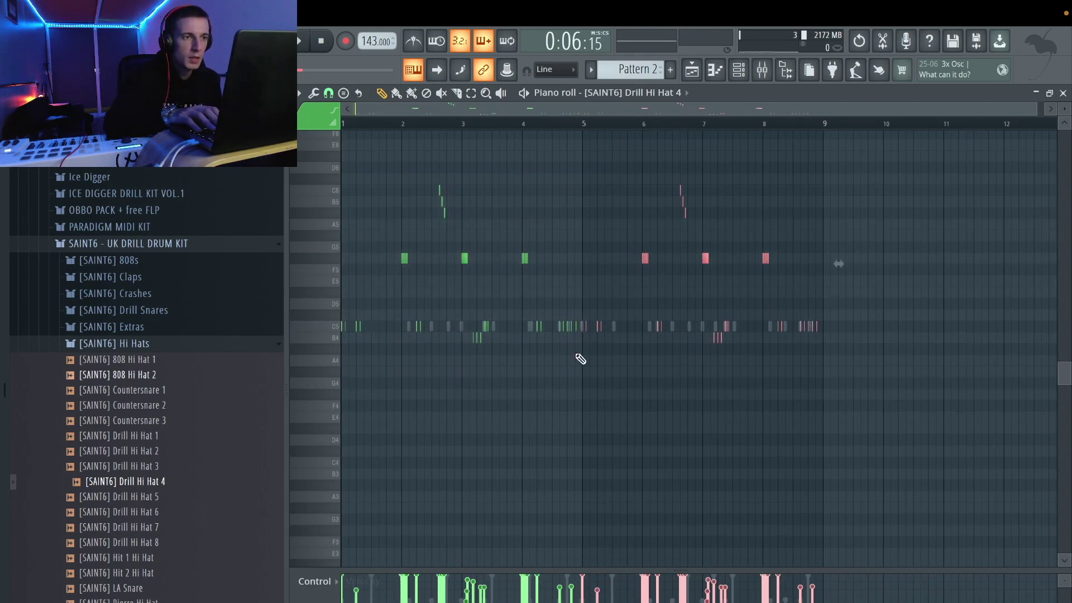
- Route the Drill Hi Hat 4 channel to mixer track 7
{"action": "left_click", "coordinate": [762, 69]}
{"action": "right_click", "coordinate": [511, 268]}
{"action": "mouse_move", "coordinate": [625, 391]}
{"action": "left_click", "coordinate": [674, 391]}
- Load Fruity Delay 2 in the first effect slot of the Drill Hi Hat 4 mixer track and reduce its mix level
{"action": "left_click", "coordinate": [874, 259]}
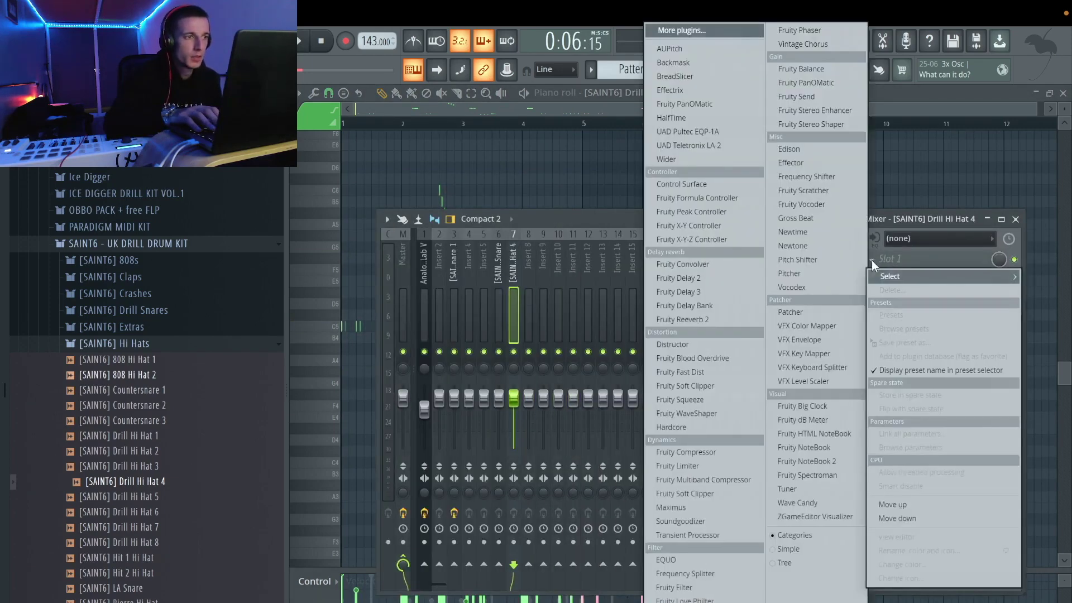
{"action": "left_click", "coordinate": [739, 279]}
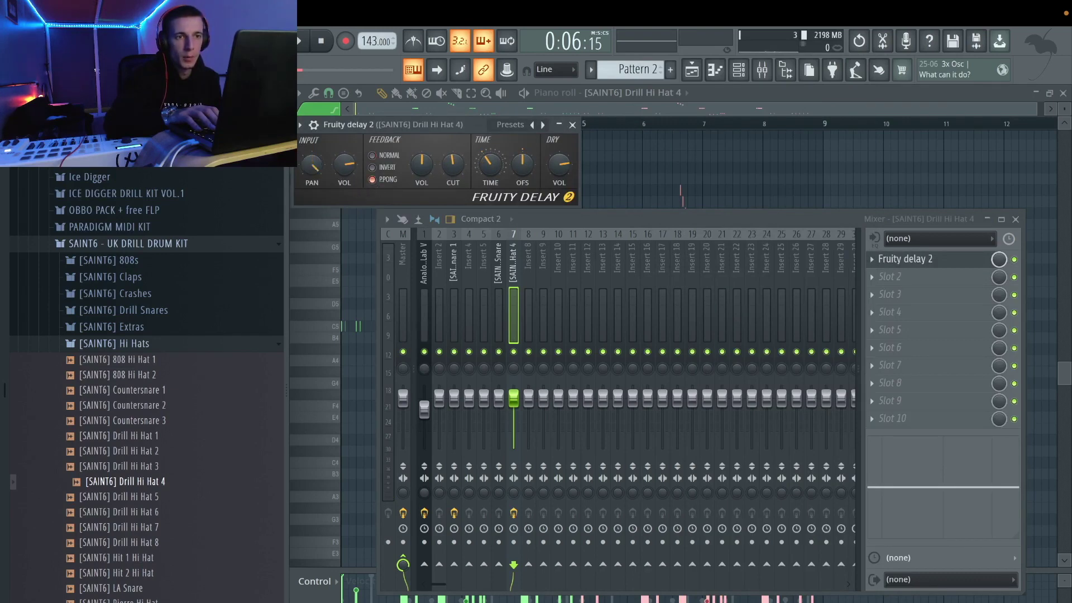
{"action": "left_click_drag", "start_coordinate": [996, 259], "coordinate": [996, 271]}
{"action": "key", "text": "F7"}
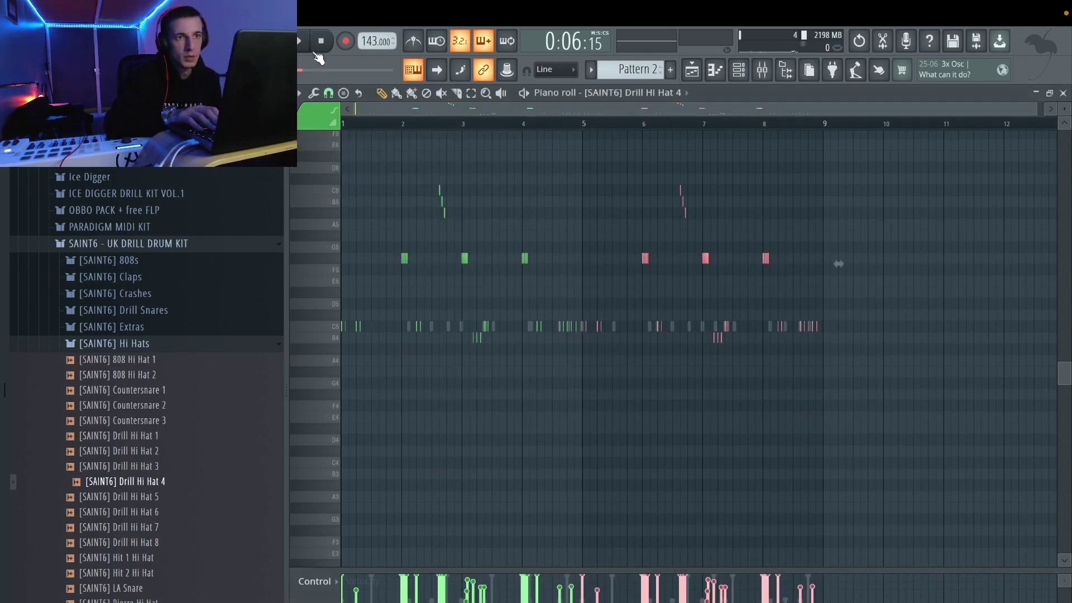
- Mute the sample loop on Track 1 of the playlist and play the two drum patterns together
{"action": "key", "text": "space"}
{"action": "key", "text": "F6"}
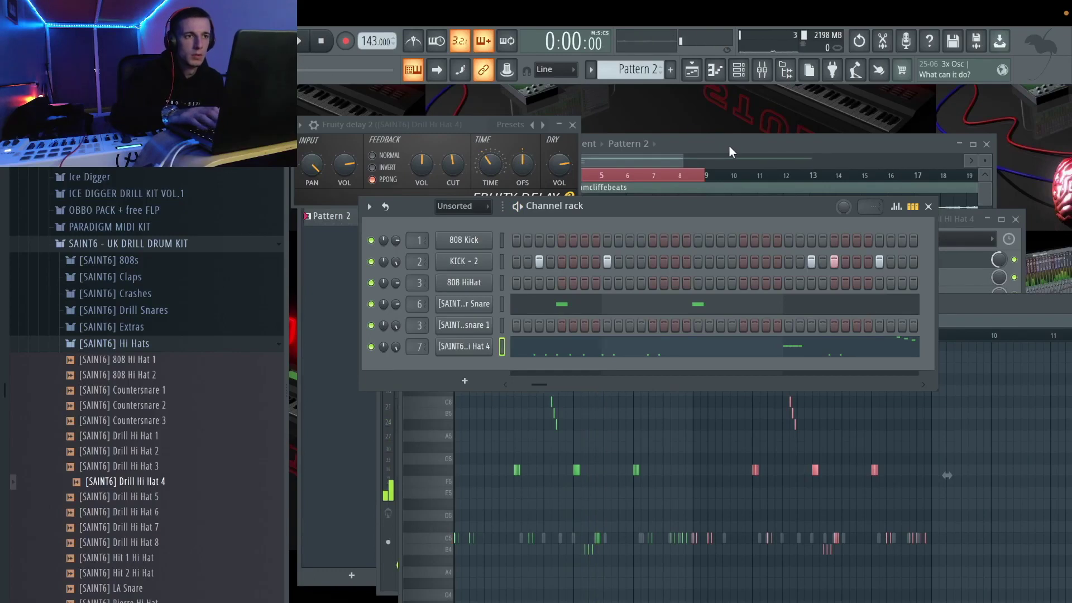
{"action": "left_click", "coordinate": [730, 149]}
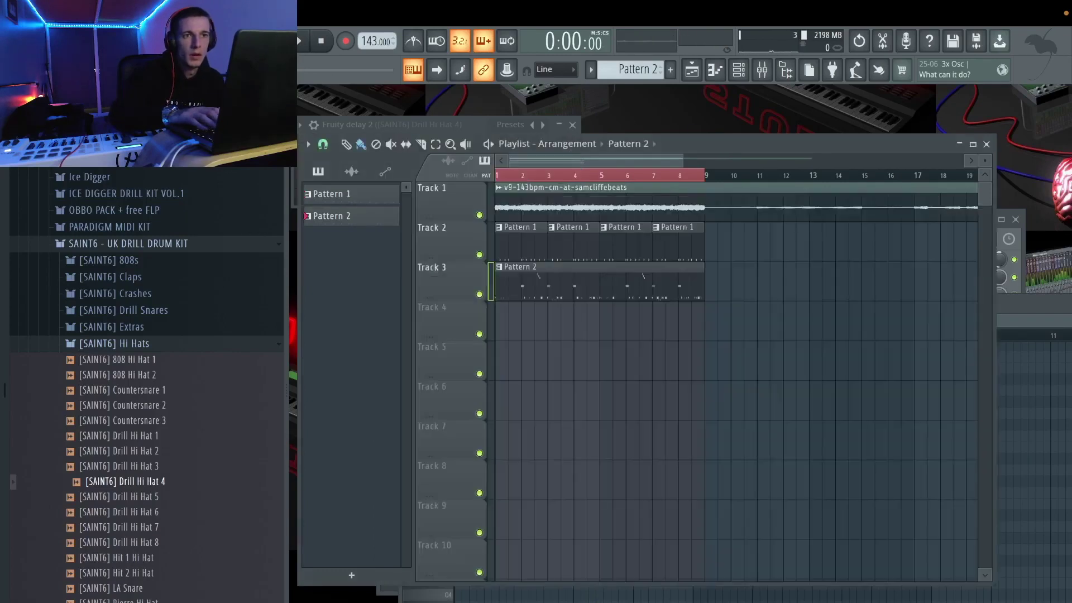
{"action": "left_click", "coordinate": [479, 215]}
{"action": "key", "text": "space"}
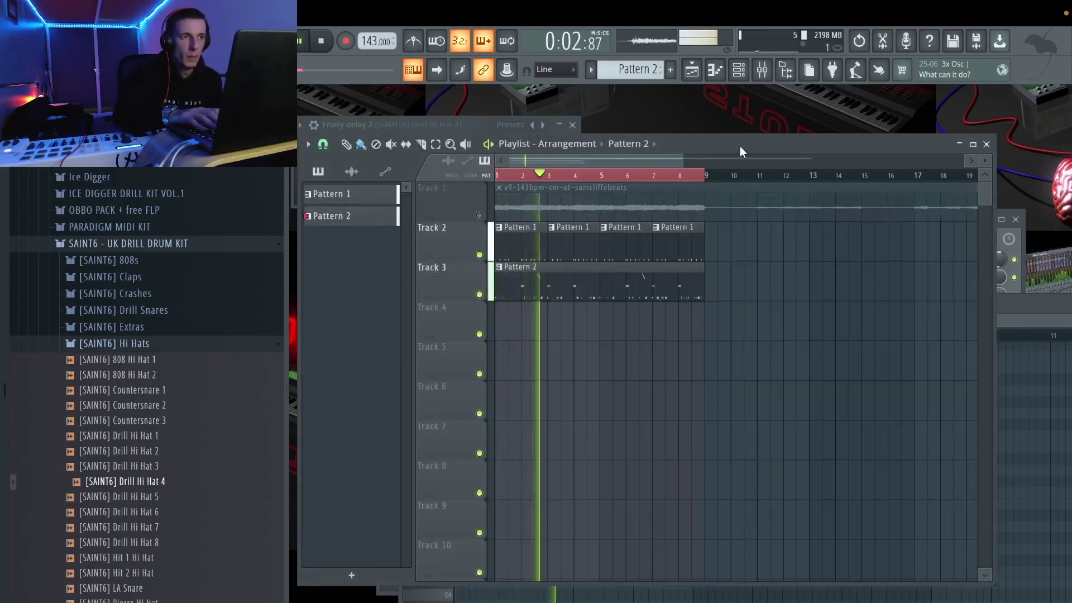
{"action": "key", "text": "F6"}
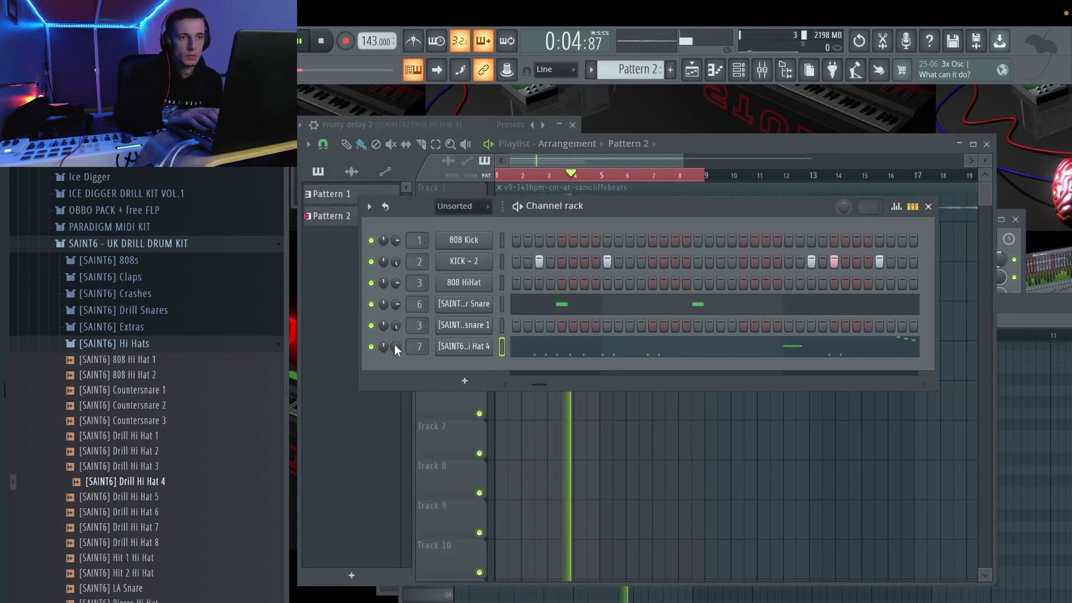
{"action": "key", "text": "space"}
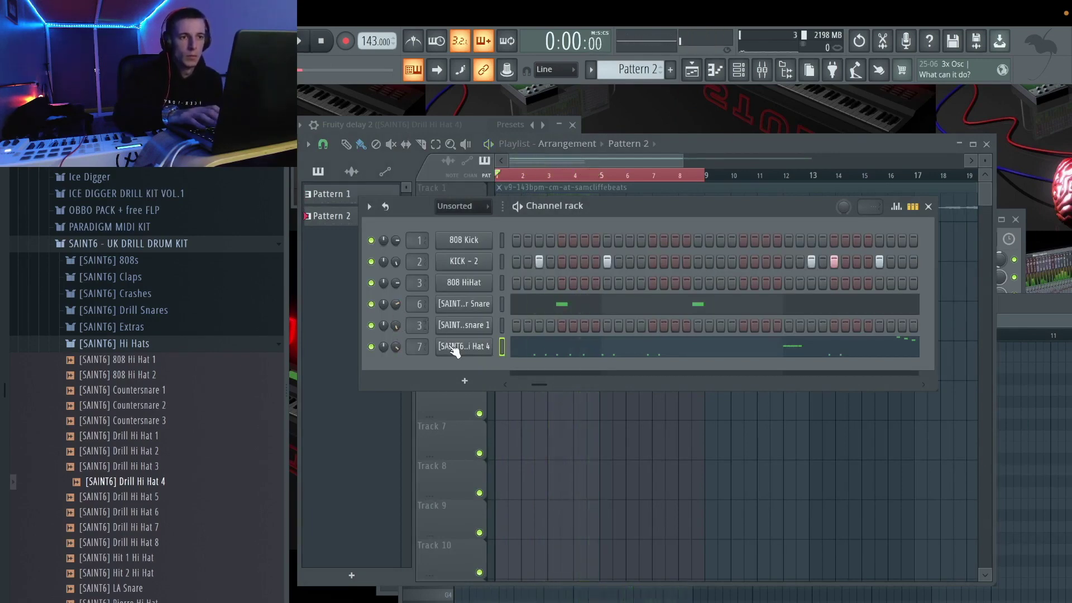
- Switch to the Twitch stream page in the browser and read the viewers' question in the chat
{"action": "key", "text": "super+Tab"}
{"action": "double_click", "coordinate": [881, 414]}
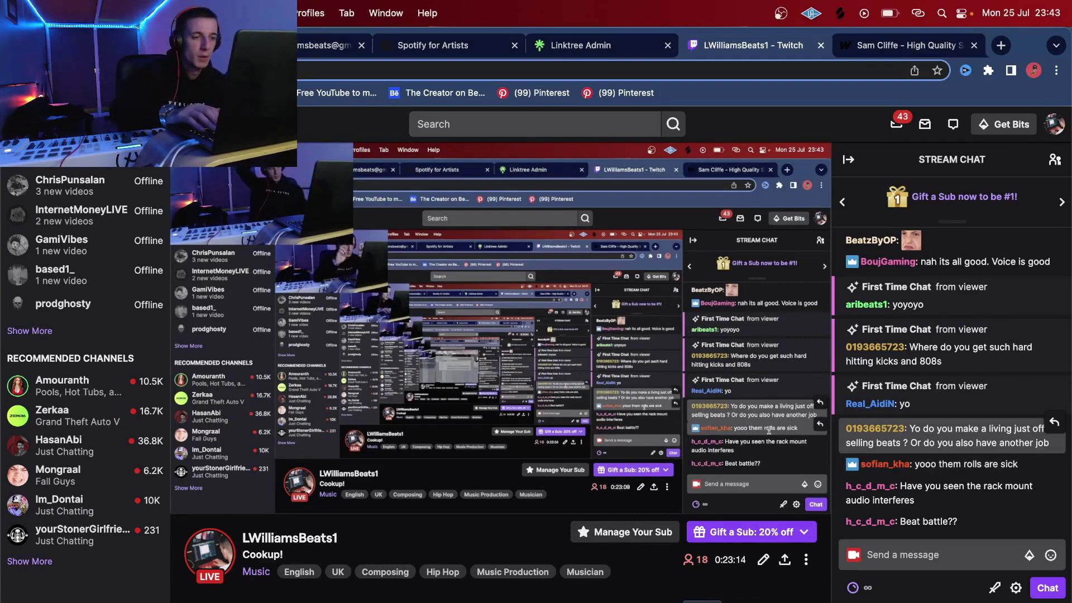
- Review the listeners and streams statistics for the last 28 days in the Audience section of Spotify for Artists
{"action": "left_click", "coordinate": [430, 44]}
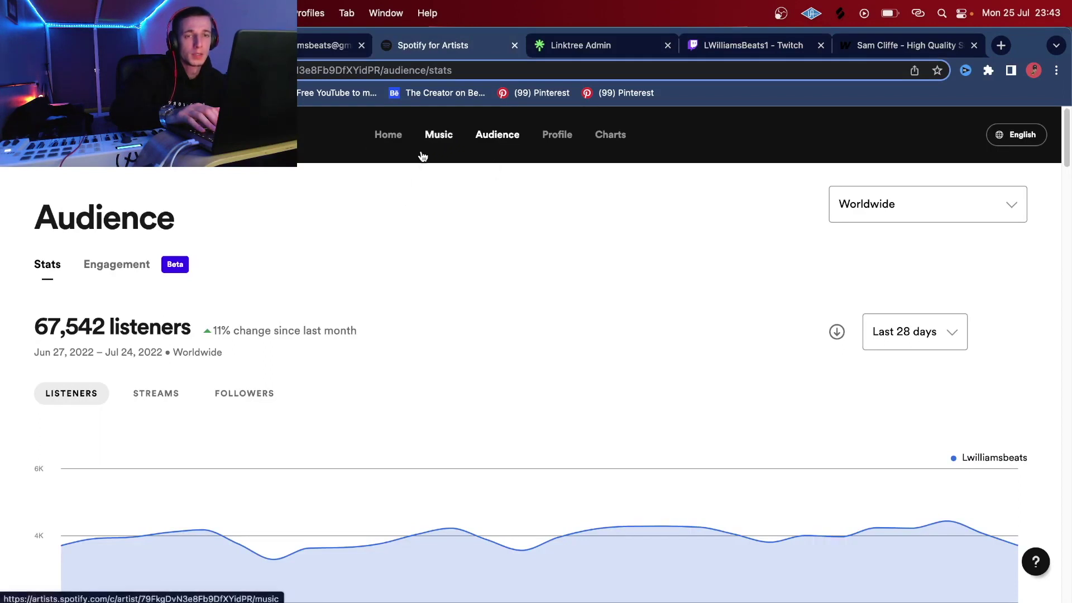
{"action": "scroll", "coordinate": [346, 307], "scroll_direction": "down", "scroll_amount": 2}
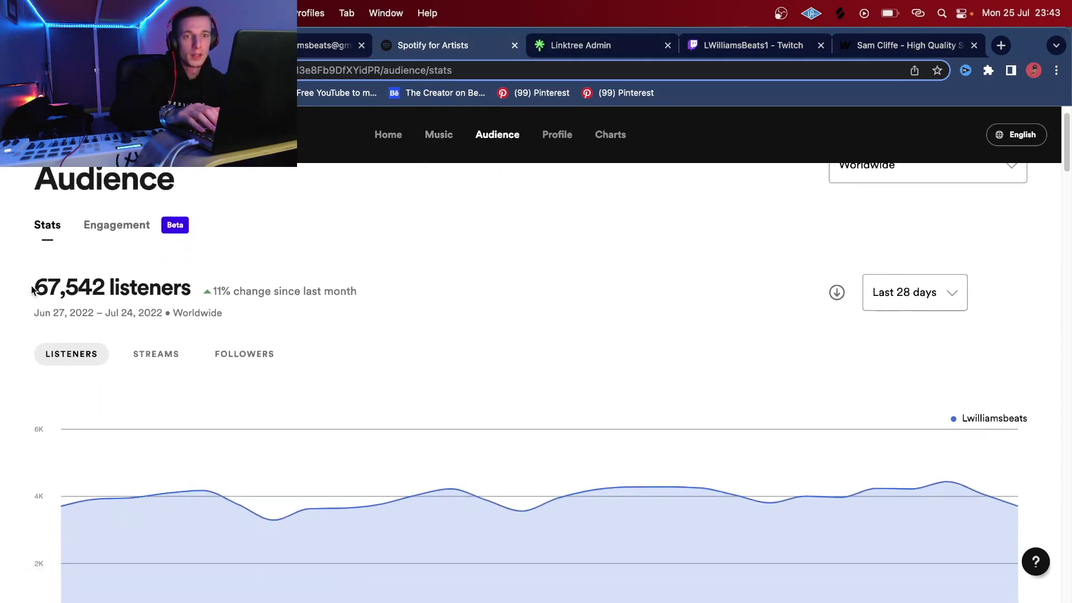
{"action": "left_click_drag", "start_coordinate": [31, 290], "coordinate": [103, 285]}
{"action": "left_click", "coordinate": [132, 280]}
{"action": "left_click", "coordinate": [156, 354]}
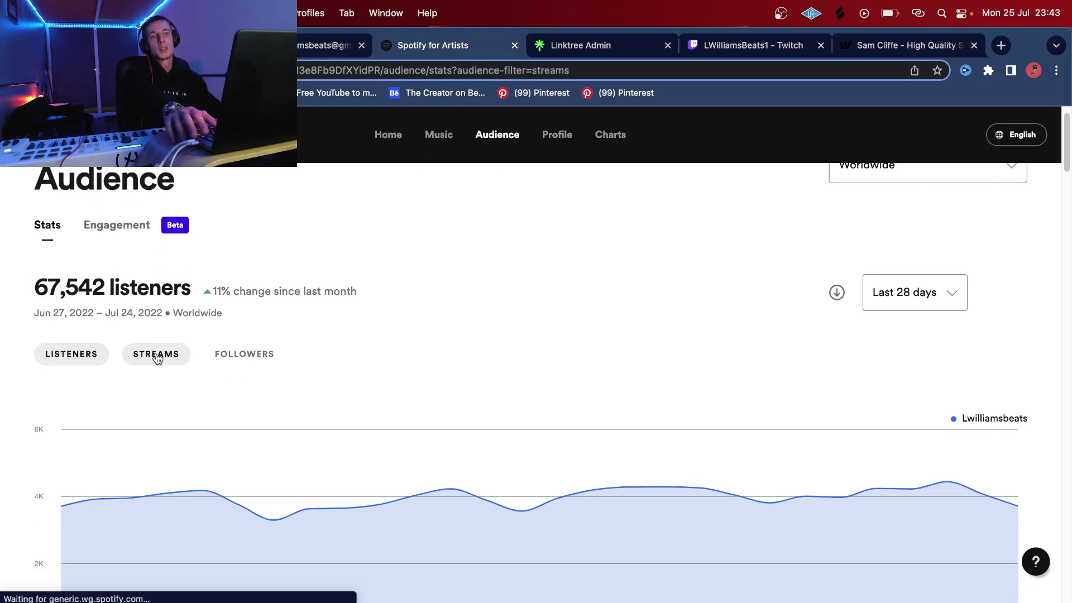
{"action": "left_click_drag", "start_coordinate": [36, 330], "coordinate": [137, 322]}
{"action": "left_click", "coordinate": [137, 322]}
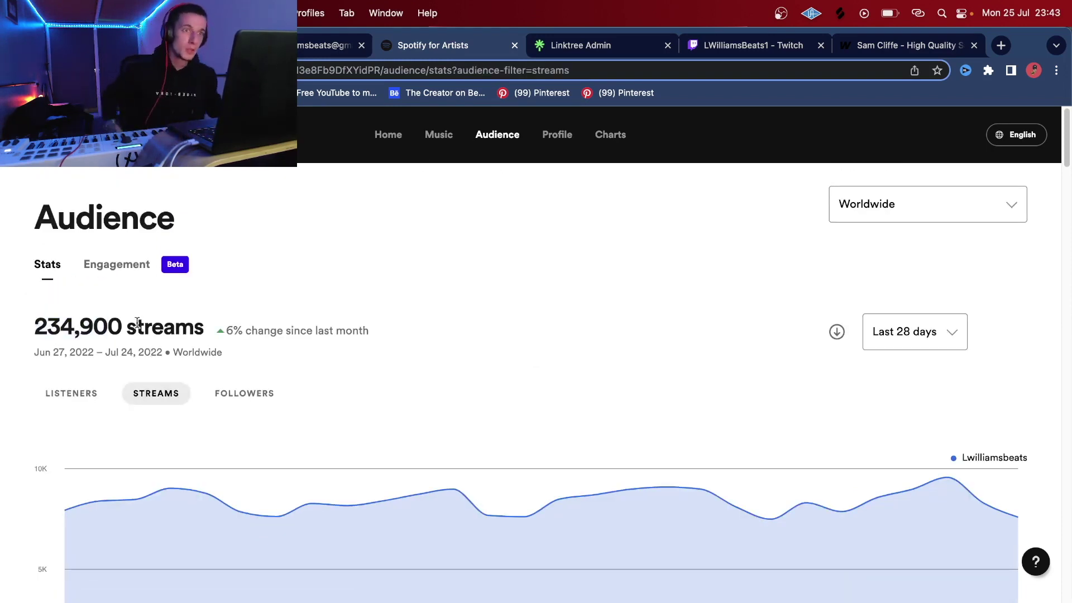
- Review the Releases list in the Music section of Spotify for Artists with the time range set to Since 2015
{"action": "left_click", "coordinate": [389, 138]}
{"action": "left_click", "coordinate": [453, 138]}
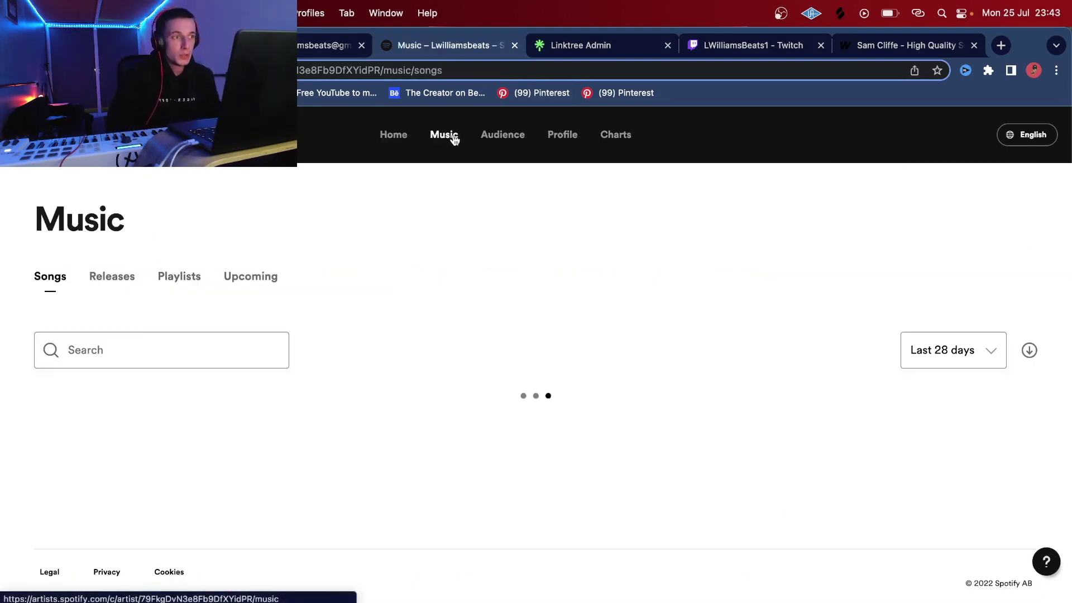
{"action": "left_click", "coordinate": [108, 281]}
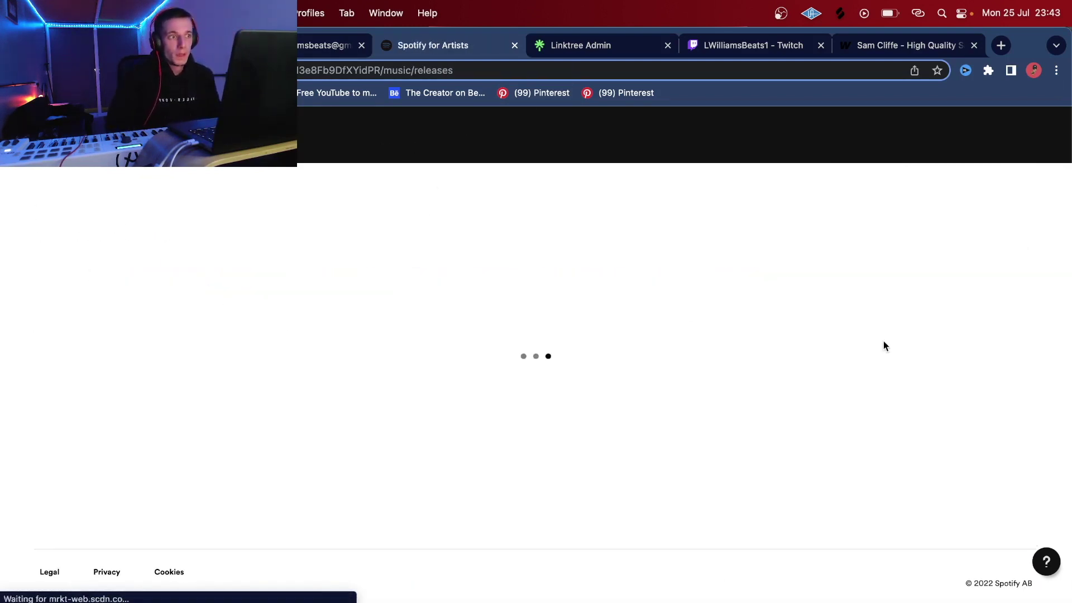
{"action": "left_click", "coordinate": [977, 352]}
{"action": "left_click", "coordinate": [954, 499]}
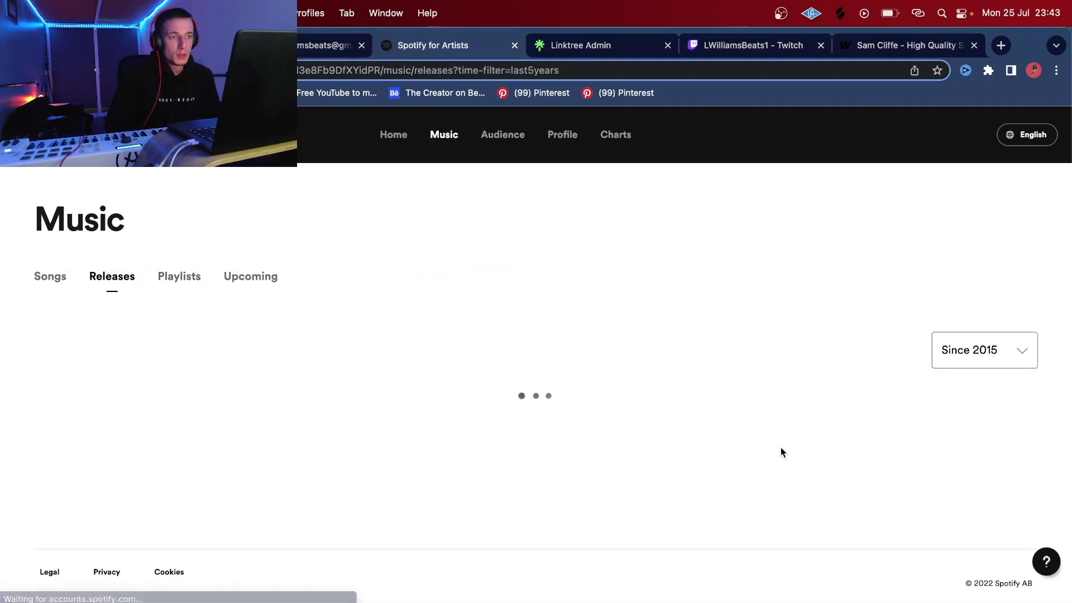
{"action": "scroll", "coordinate": [748, 438], "scroll_direction": "down", "scroll_amount": 5}
{"action": "scroll", "coordinate": [750, 443], "scroll_direction": "down", "scroll_amount": 10}
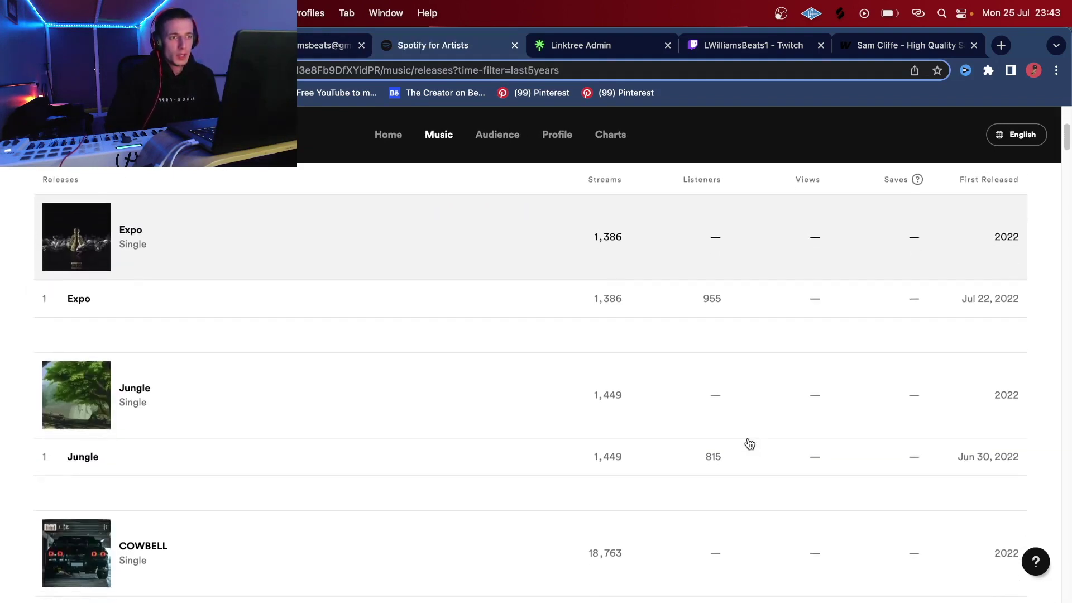
{"action": "scroll", "coordinate": [749, 443], "scroll_direction": "down", "scroll_amount": 3}
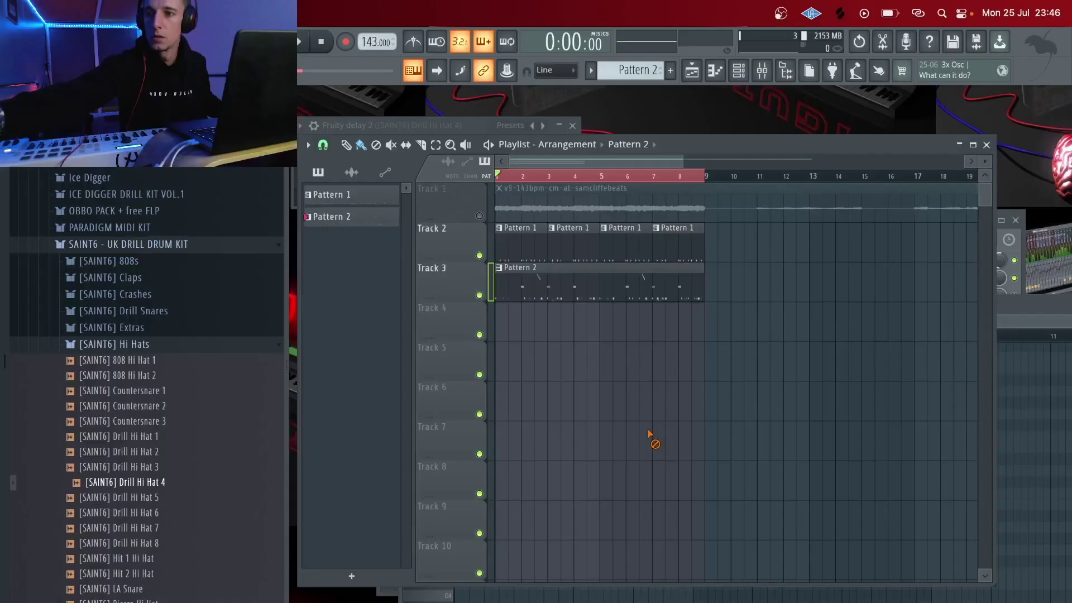
- Place the Drill Crash sample from the SAINT6 kit's Crashes folder at bar 1 of Track 4 in the playlist
{"action": "key", "text": "F6"}
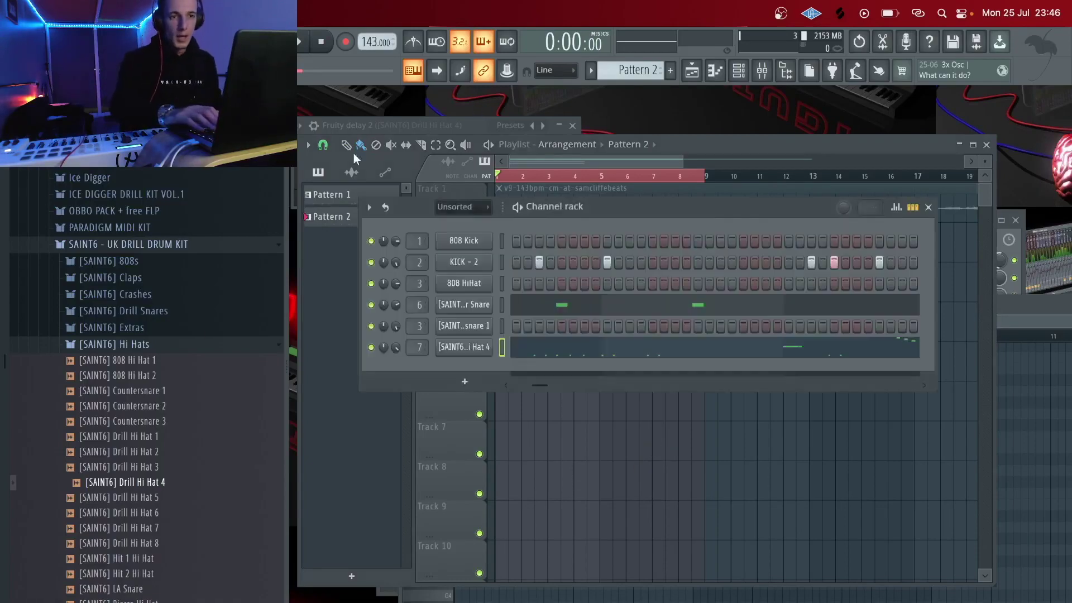
{"action": "left_click", "coordinate": [140, 344]}
{"action": "left_click", "coordinate": [134, 294]}
{"action": "left_click", "coordinate": [158, 326]}
{"action": "left_click", "coordinate": [150, 342]}
{"action": "left_click_drag", "start_coordinate": [149, 342], "coordinate": [508, 402]}
{"action": "left_click_drag", "start_coordinate": [508, 360], "coordinate": [450, 330]}
- Play the arrangement with the crash and unmute the sample loop on Track 1
{"action": "key", "text": "space"}
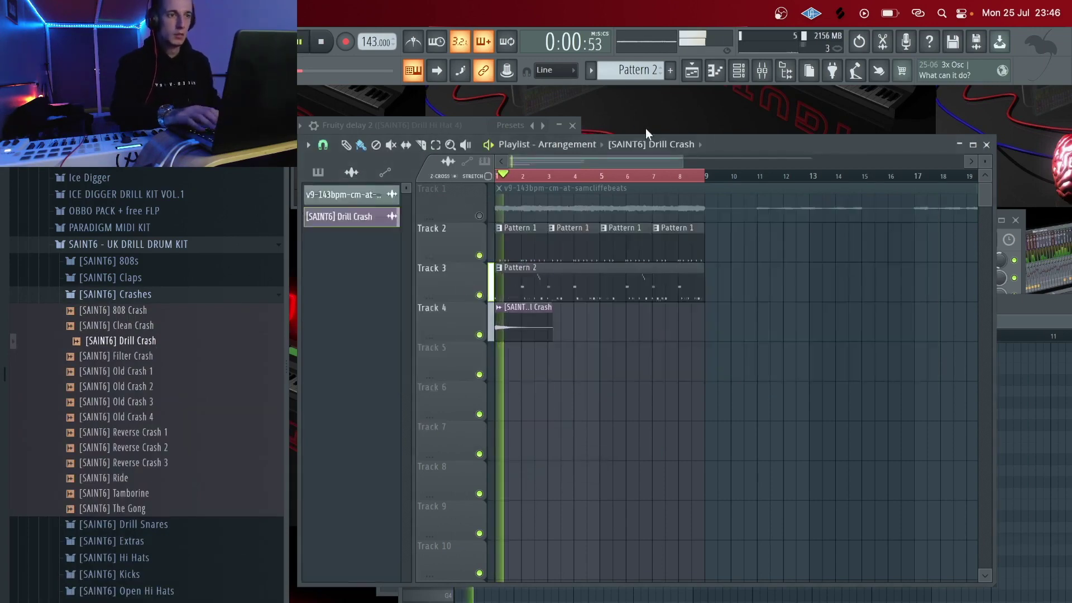
{"action": "key", "text": "F6"}
{"action": "key", "text": "F6"}
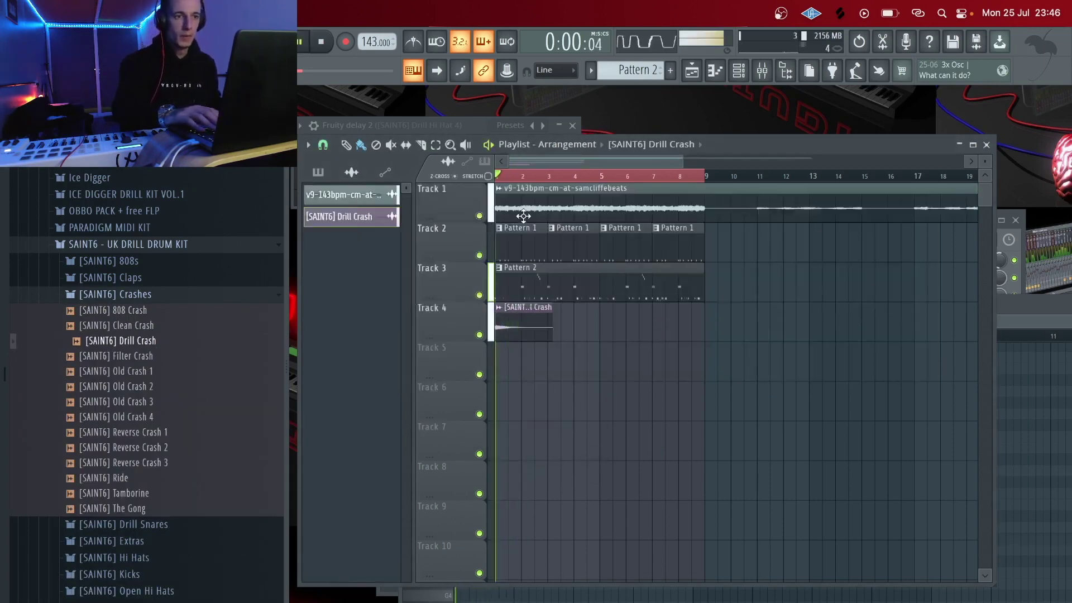
- Adjust the time-stretching pitch of the Track 1 sample loop in Auto mode, auditioning it with the drums
{"action": "double_click", "coordinate": [524, 212]}
{"action": "key", "text": "space"}
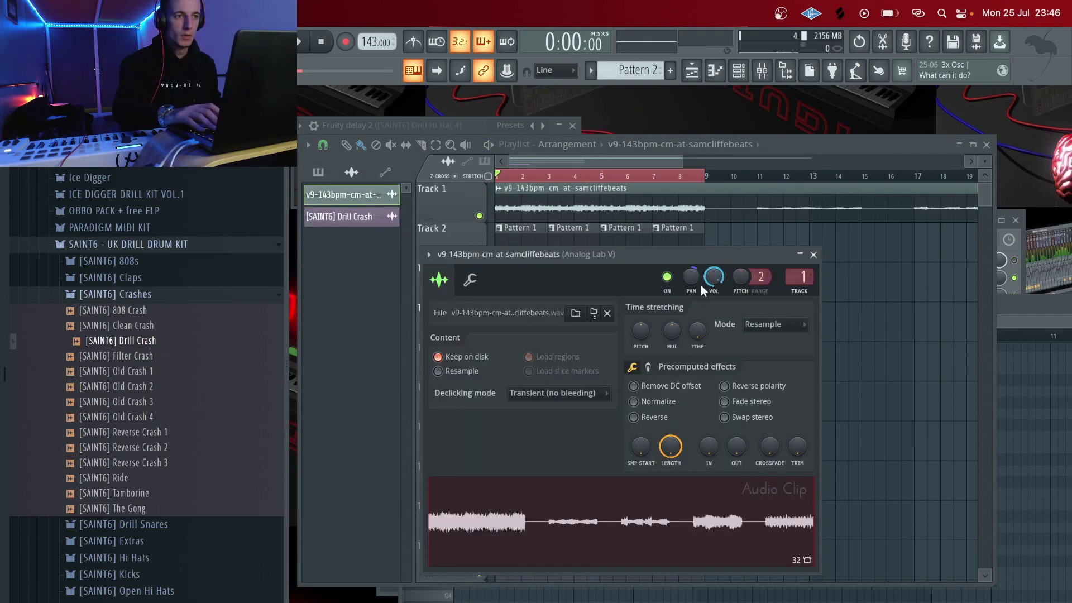
{"action": "left_click", "coordinate": [644, 334]}
{"action": "key", "text": "space"}
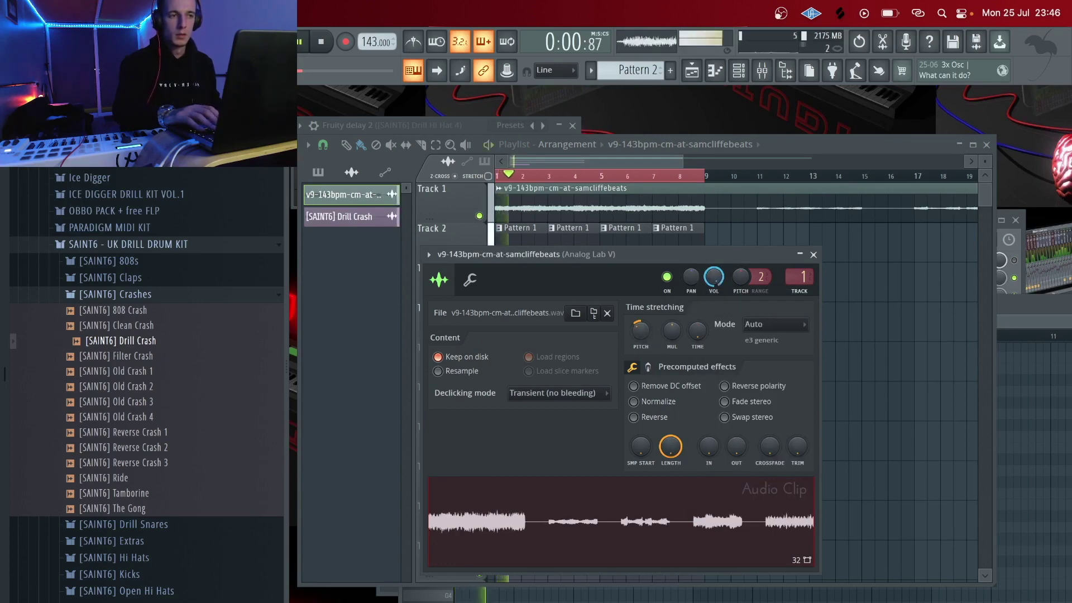
{"action": "key", "text": "space"}
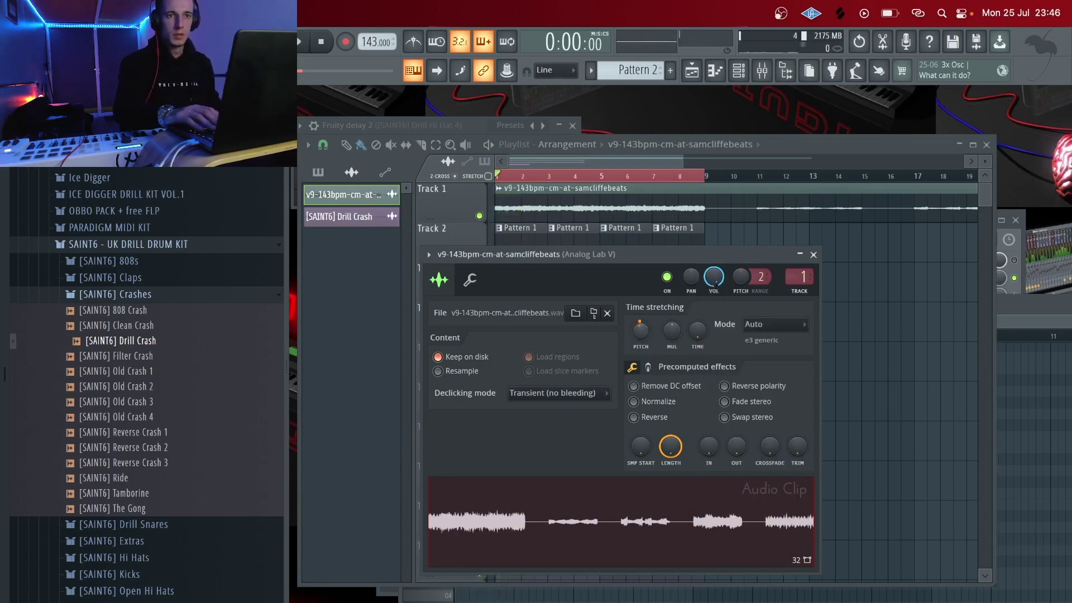
- Play the arrangement while checking the viewers' messages in the OBS stream chat, then return to FL Studio
{"action": "key", "text": "space"}
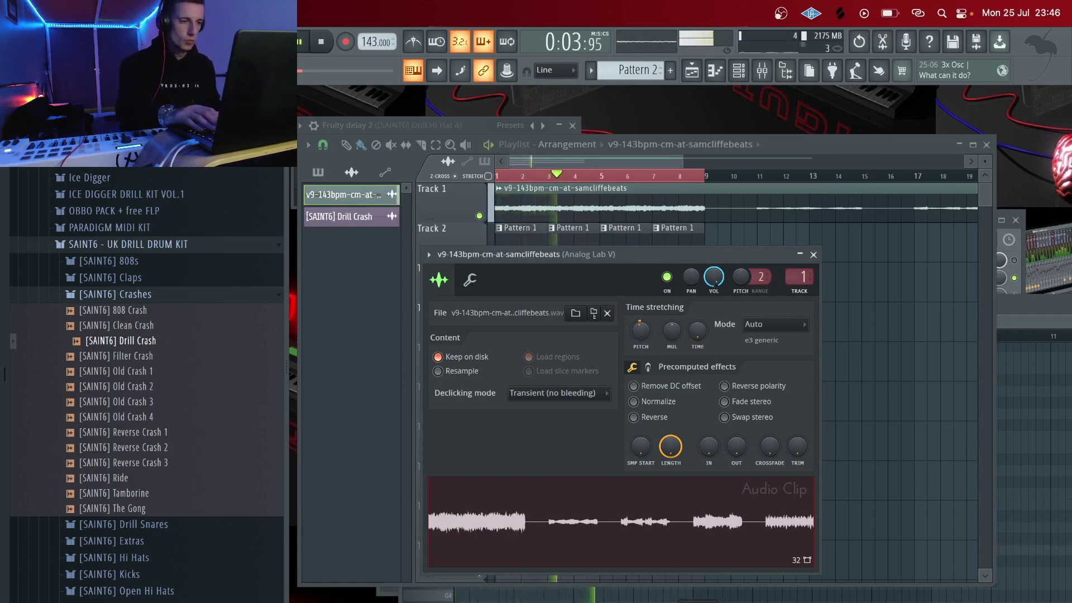
{"action": "key", "text": "super+Tab"}
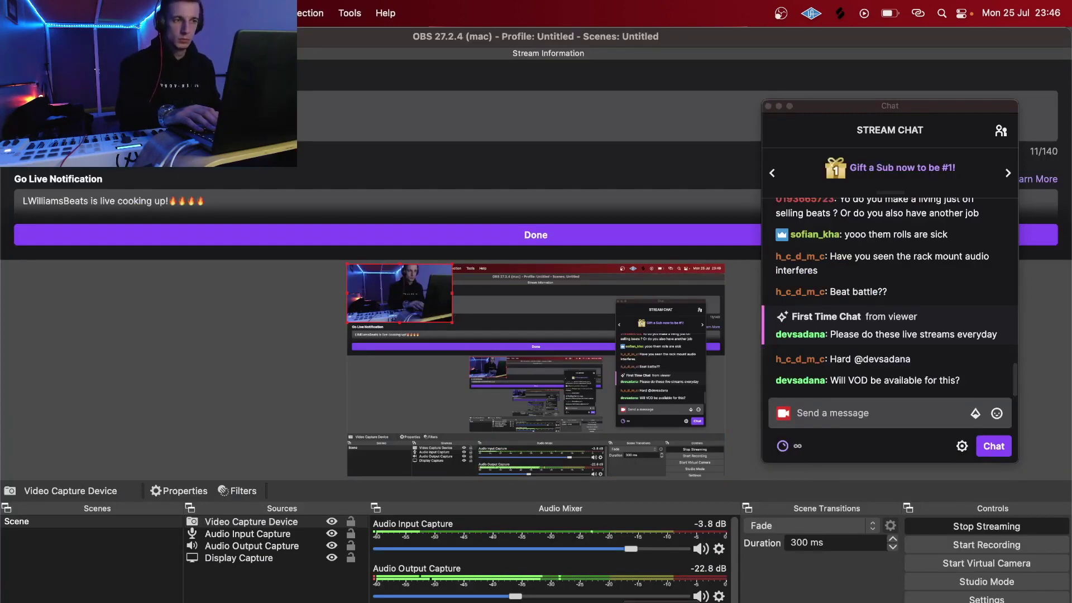
{"action": "key", "text": "super+Tab"}
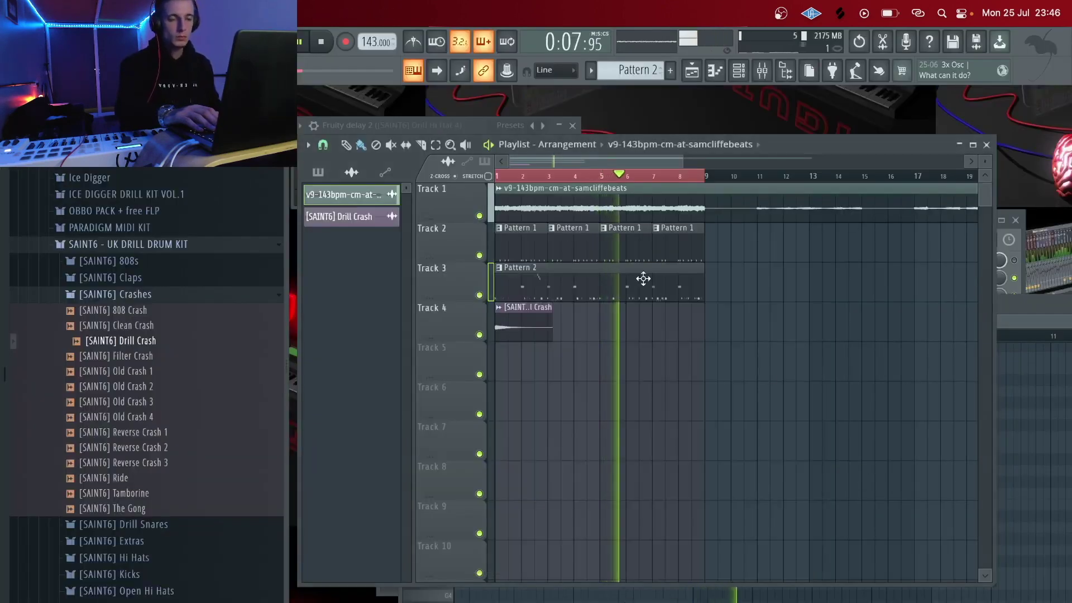
- Preview the fills in the ICE DIGGER Wonder Drum kit and add Fill - Skrilla as a new channel
{"action": "left_click", "coordinate": [144, 295]}
{"action": "key", "text": "space"}
{"action": "left_click", "coordinate": [154, 245]}
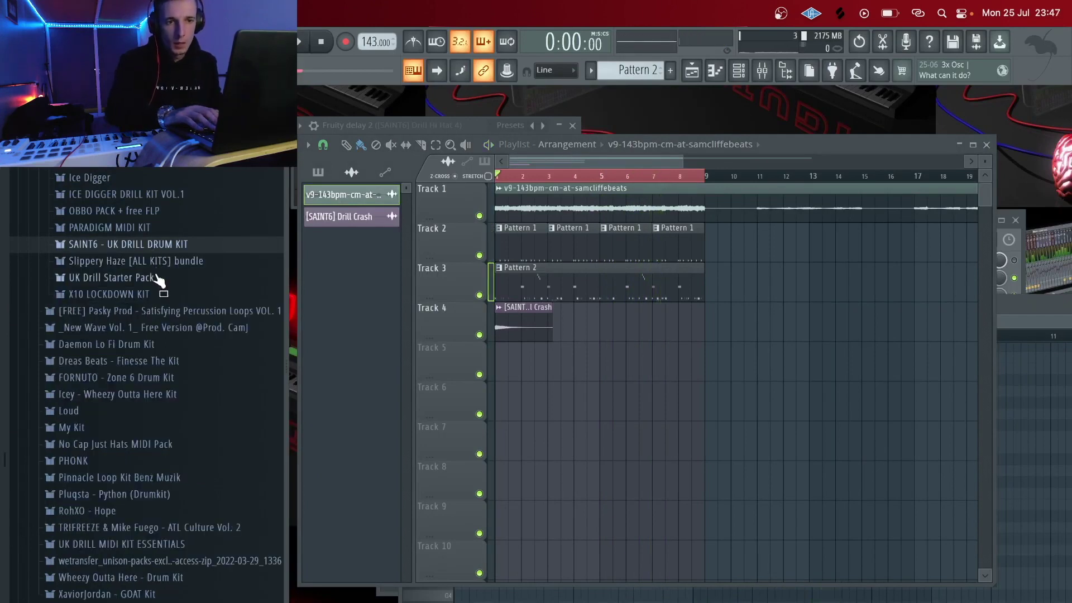
{"action": "left_click", "coordinate": [161, 182]}
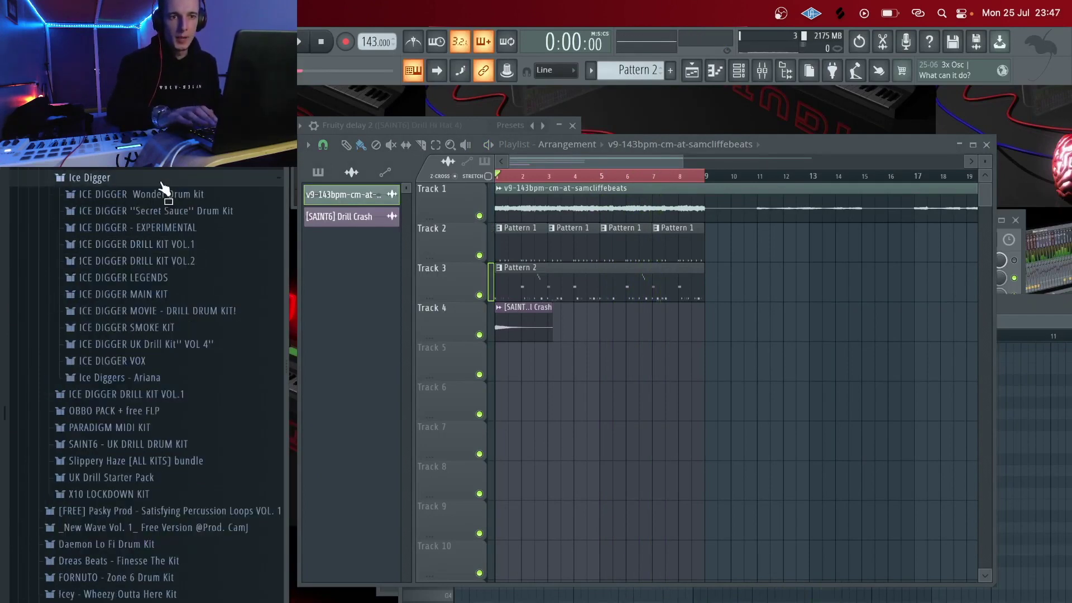
{"action": "left_click", "coordinate": [178, 194]}
{"action": "left_click", "coordinate": [135, 247]}
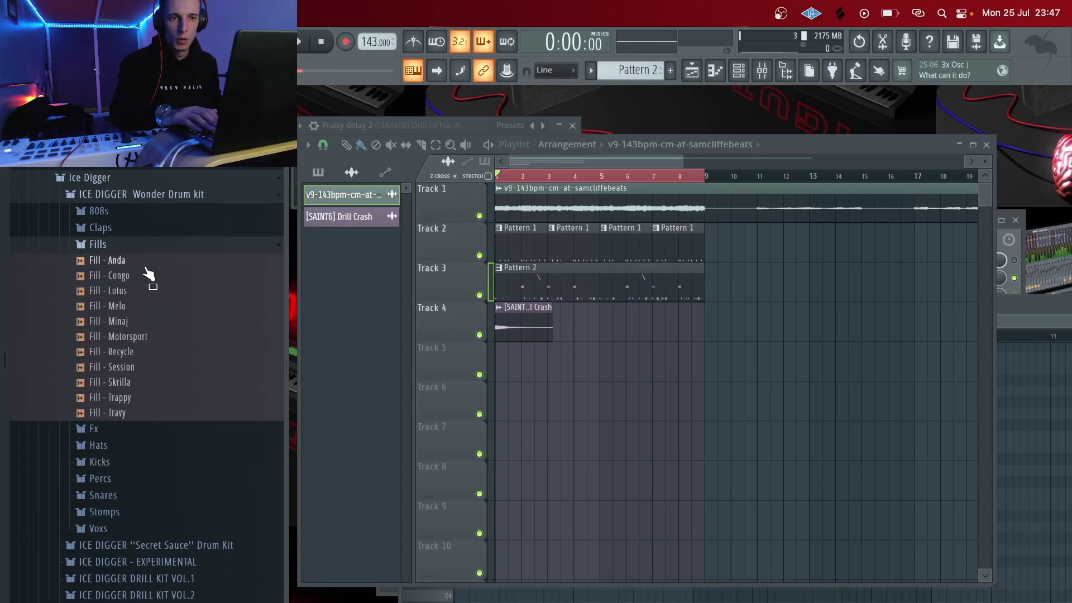
{"action": "key", "text": "F6"}
{"action": "left_click_drag", "start_coordinate": [140, 308], "coordinate": [157, 381]}
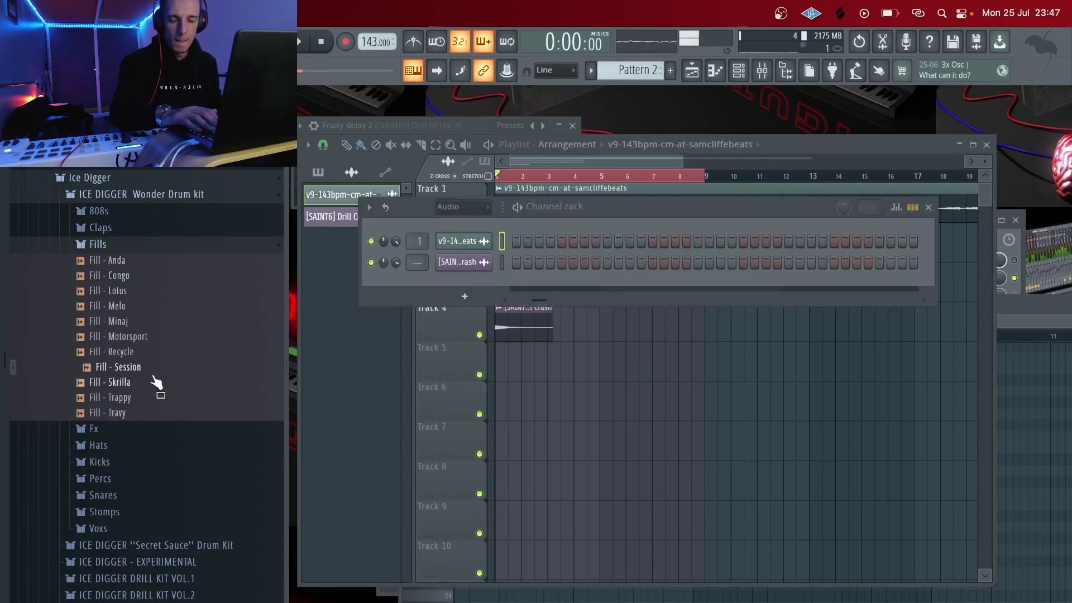
{"action": "left_click_drag", "start_coordinate": [470, 287], "coordinate": [466, 290]}
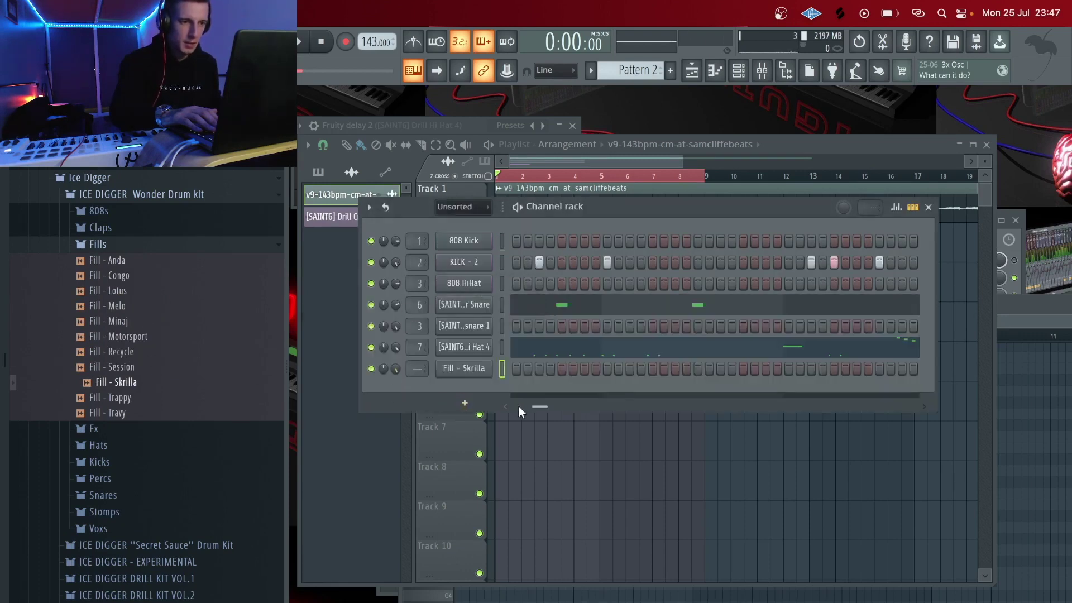
- Place a Fill - Skrilla hit on step 25 of Pattern 2, play the pattern and open the fill's channel settings
{"action": "left_click_drag", "start_coordinate": [518, 404], "coordinate": [258, 368]}
{"action": "key", "text": "space"}
{"action": "left_click", "coordinate": [790, 370]}
{"action": "left_click", "coordinate": [924, 406]}
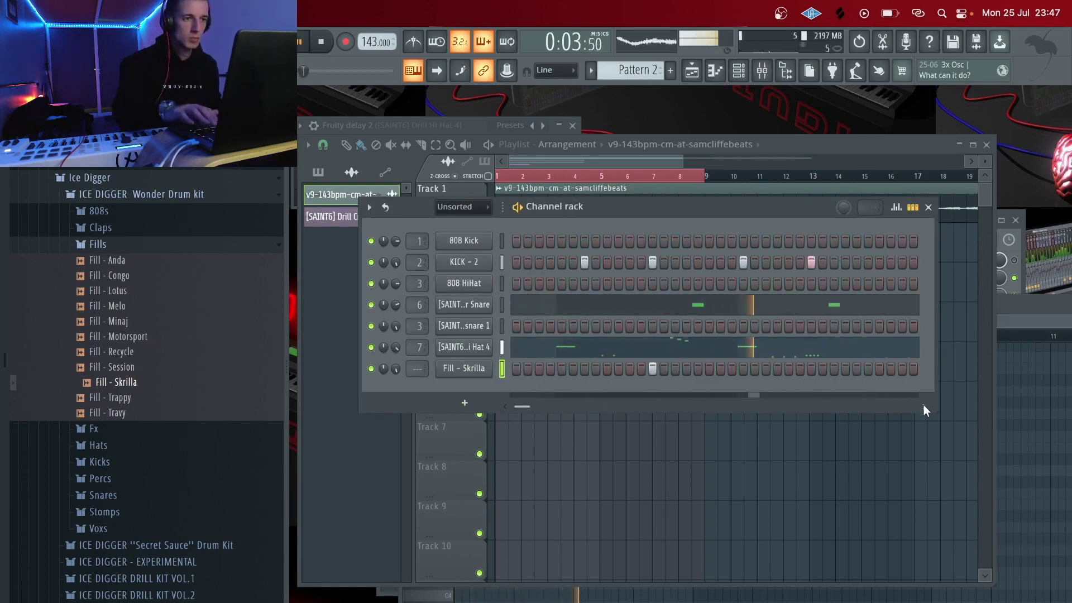
{"action": "key", "text": "space"}
{"action": "left_click", "coordinate": [475, 368]}
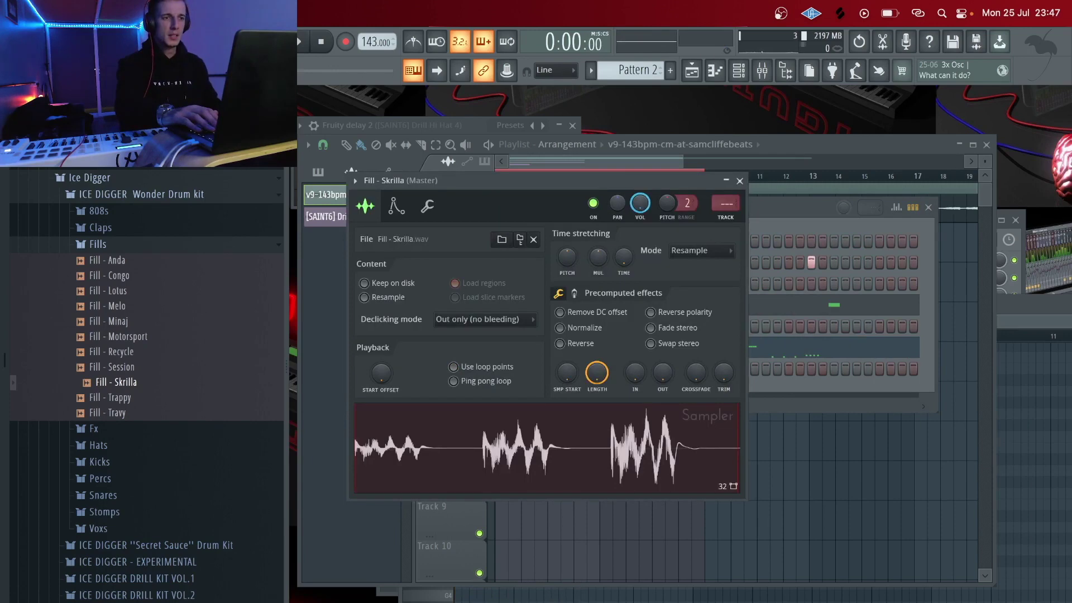
{"action": "left_click_drag", "start_coordinate": [599, 182], "coordinate": [642, 435]}
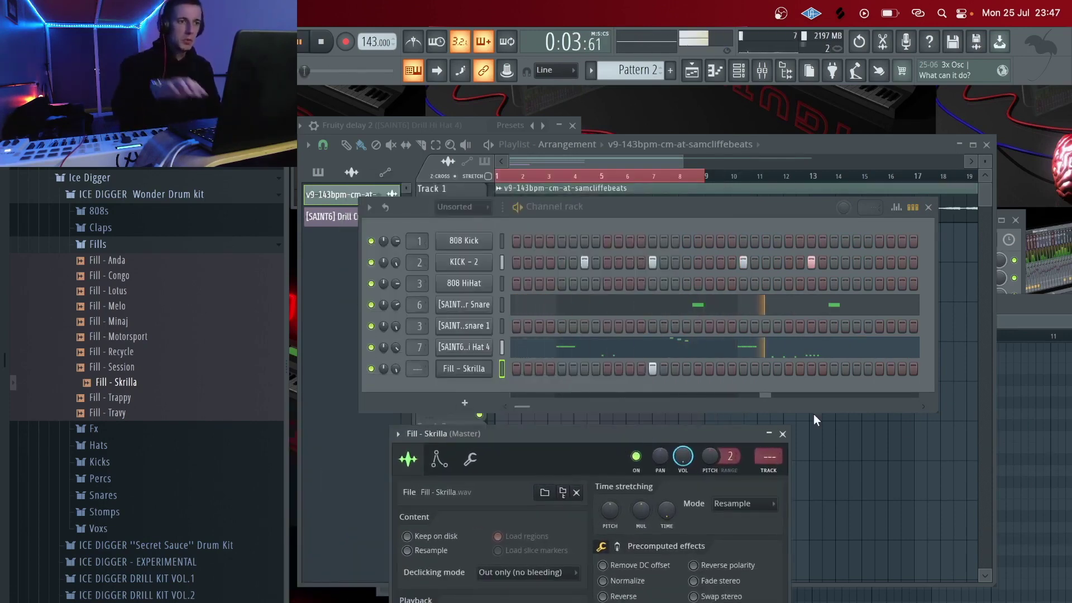
- Add further Fill - Skrilla hits in the later bars of Pattern 2, including one near the pattern's end
{"action": "left_click", "coordinate": [924, 407]}
{"action": "left_click", "coordinate": [924, 407]}
{"action": "left_click", "coordinate": [744, 369]}
{"action": "left_click", "coordinate": [922, 407]}
{"action": "left_click", "coordinate": [922, 406]}
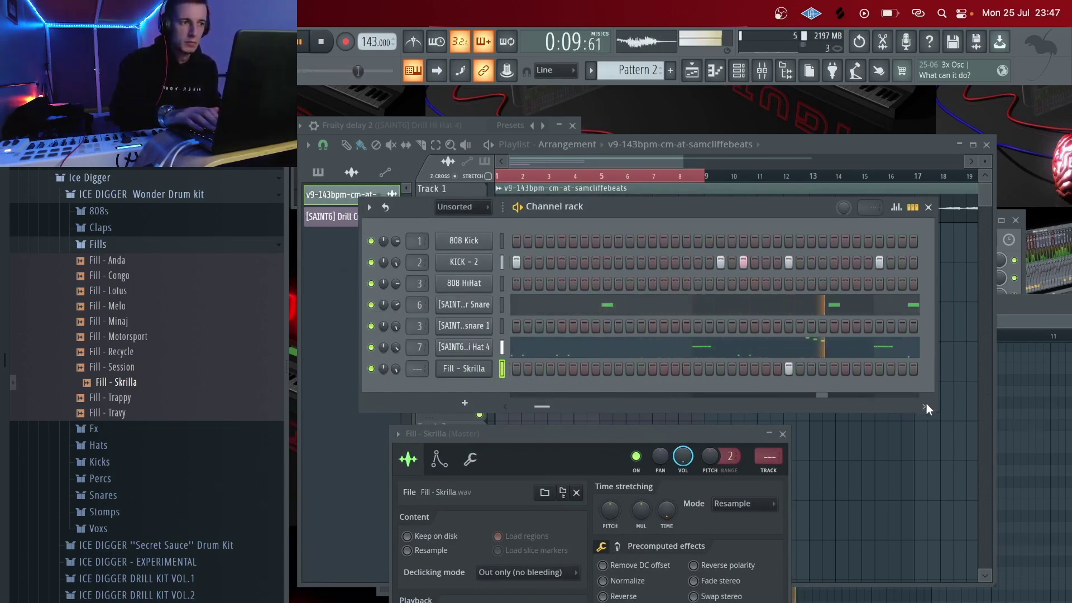
{"action": "left_click", "coordinate": [924, 407]}
{"action": "left_click", "coordinate": [925, 407]}
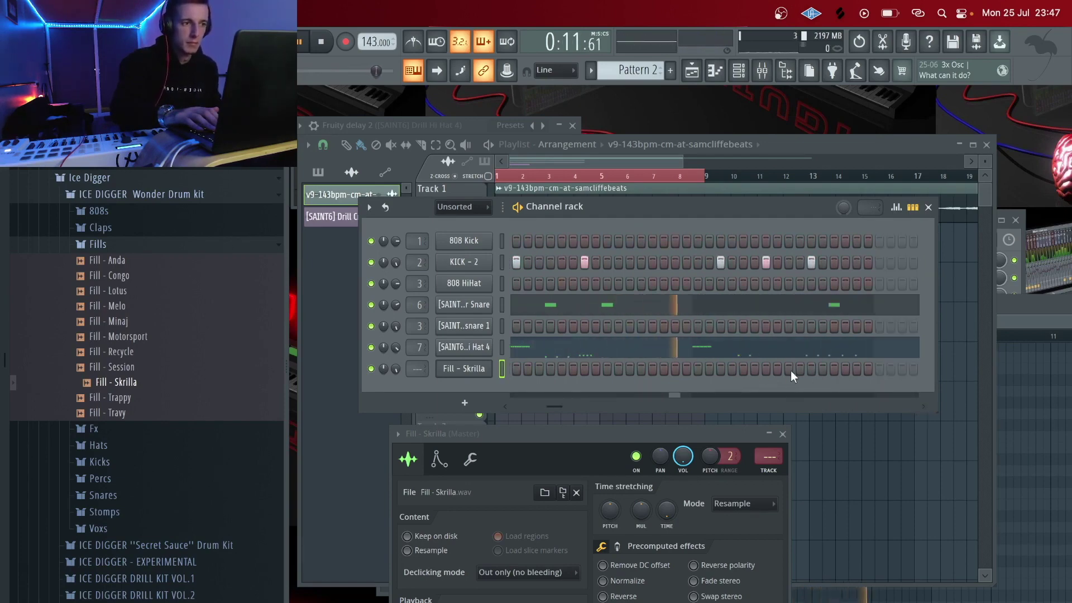
{"action": "left_click", "coordinate": [833, 368]}
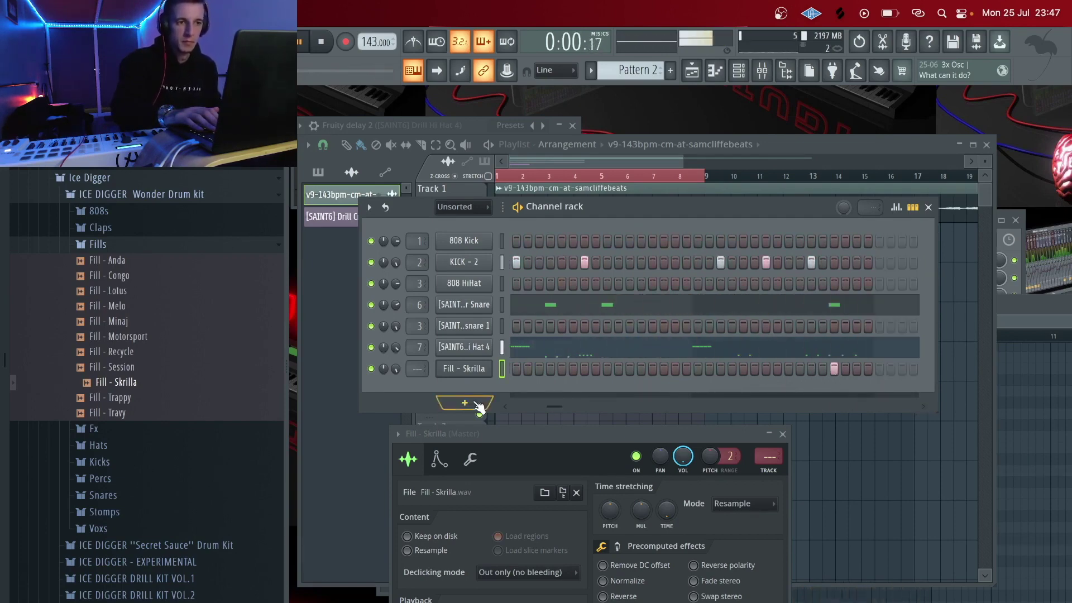
- Play the playlist arrangement to hear the Fill - Skrilla hits together with the loop and drums
{"action": "key", "text": "F5"}
{"action": "key", "text": "space"}
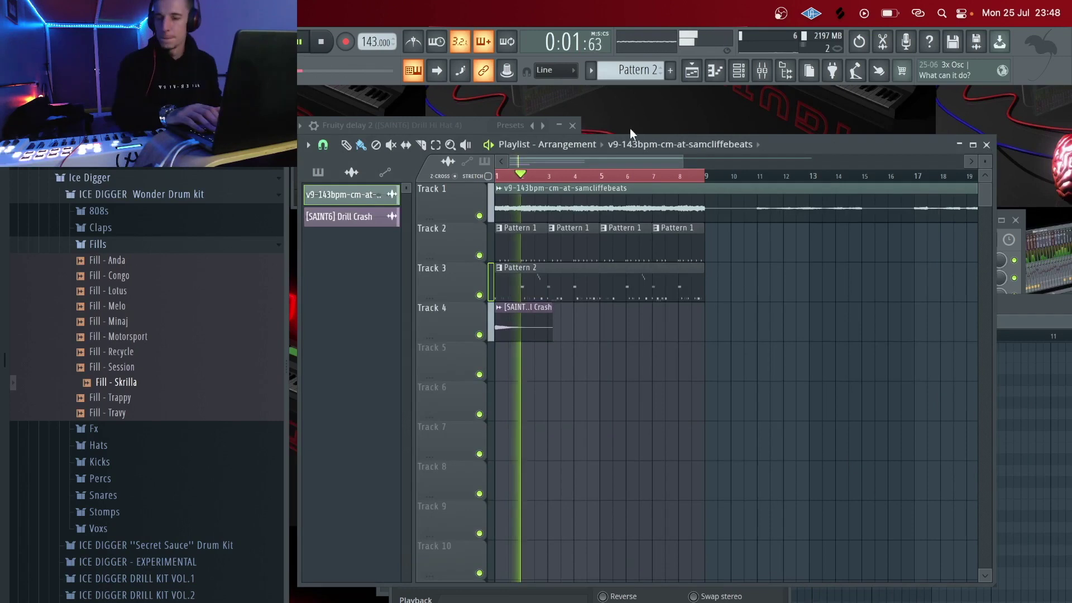
{"action": "key", "text": "F6"}
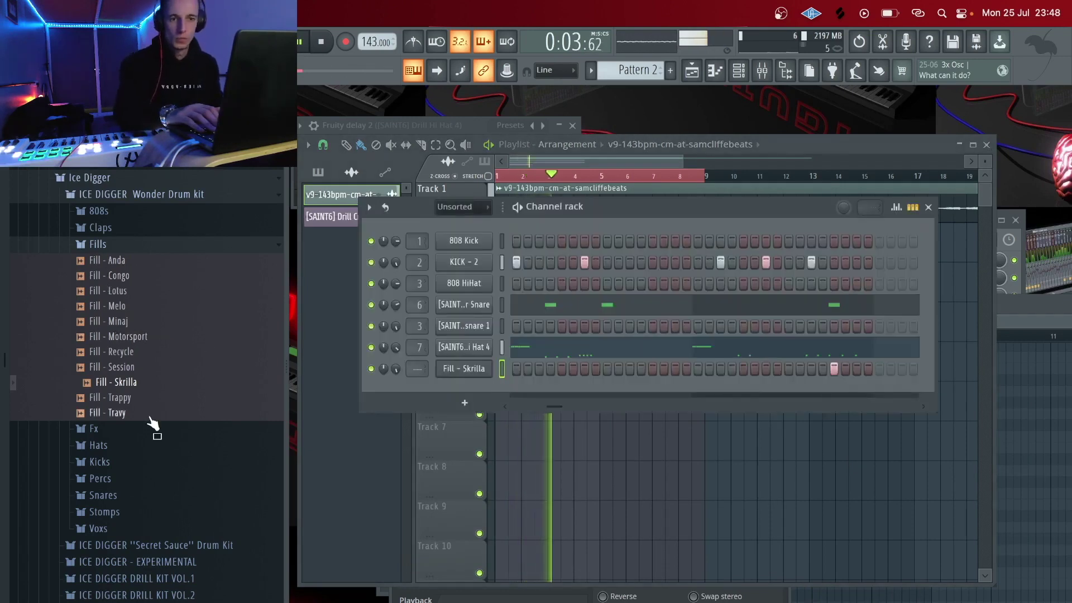
{"action": "key", "text": "space"}
- Preview other fills, add Fill - Melo as a new channel and place a hit on step 17 of Pattern 2
{"action": "left_click", "coordinate": [141, 397]}
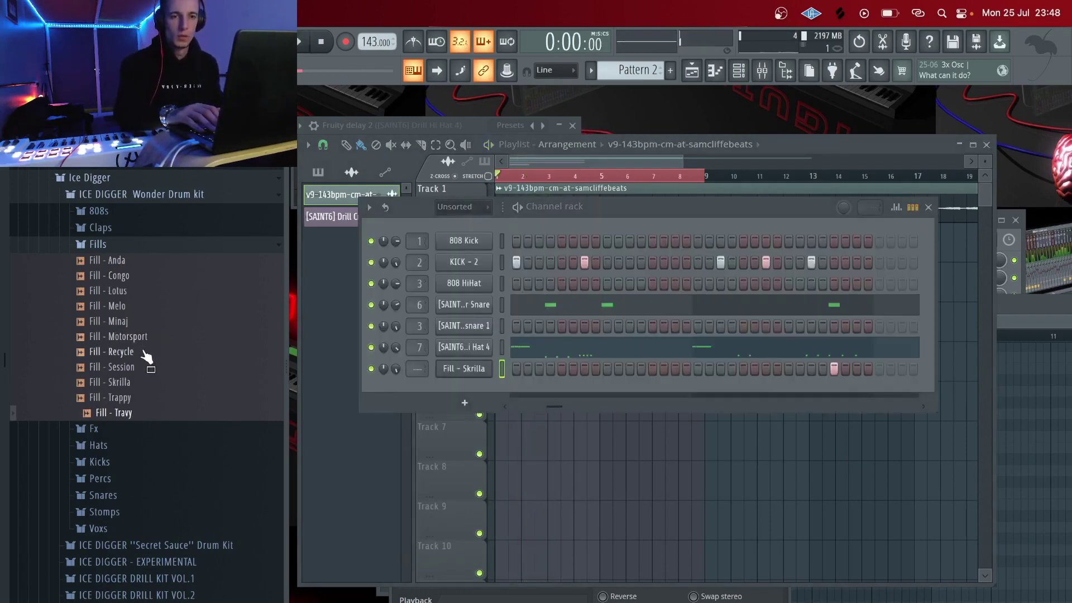
{"action": "left_click", "coordinate": [149, 321]}
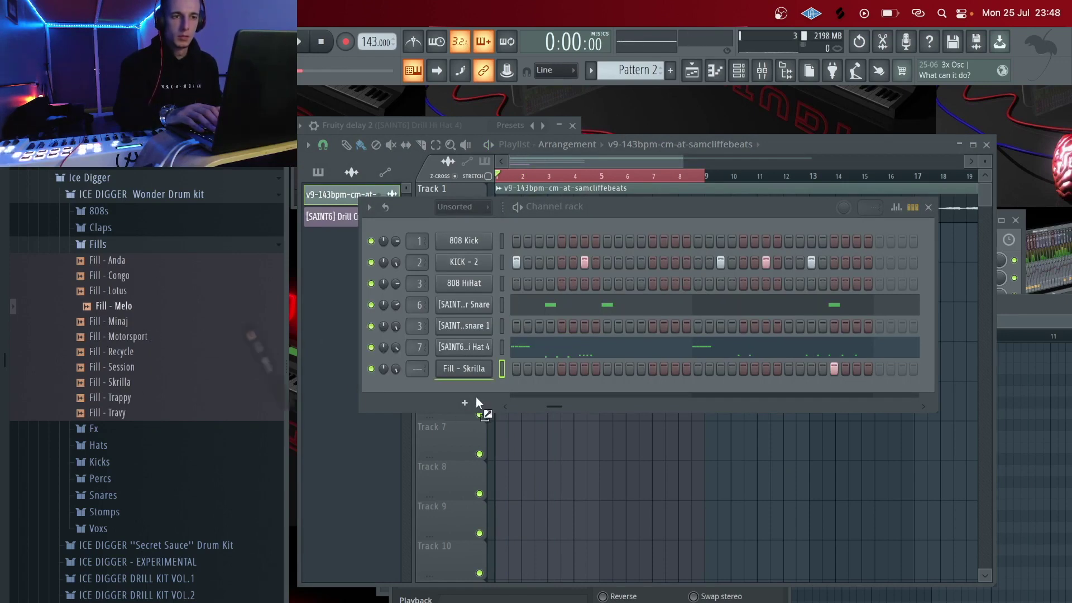
{"action": "left_click_drag", "start_coordinate": [474, 397], "coordinate": [479, 398]}
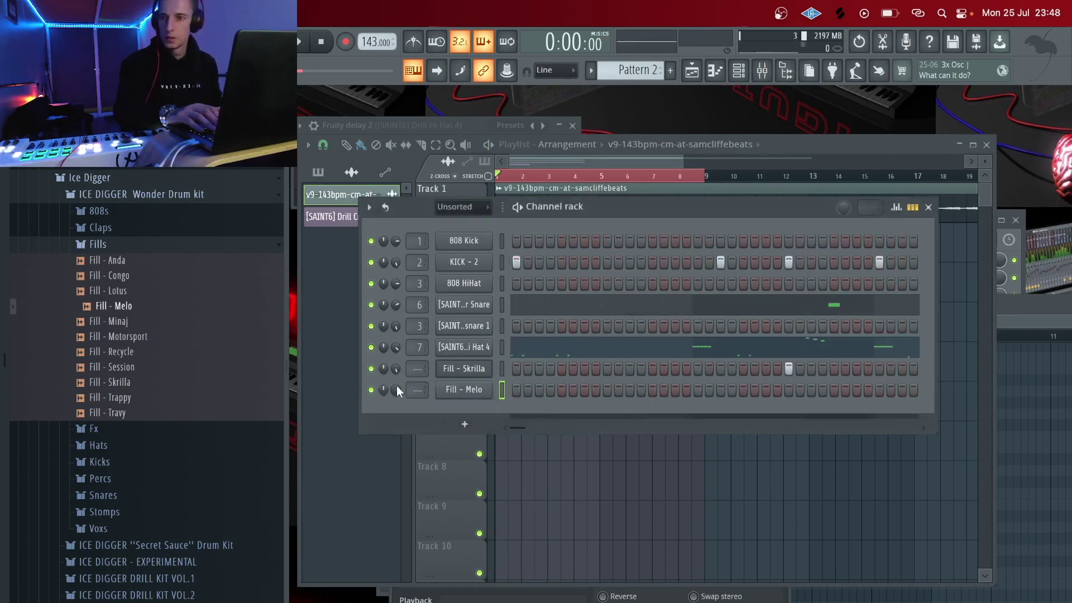
{"action": "key", "text": "space"}
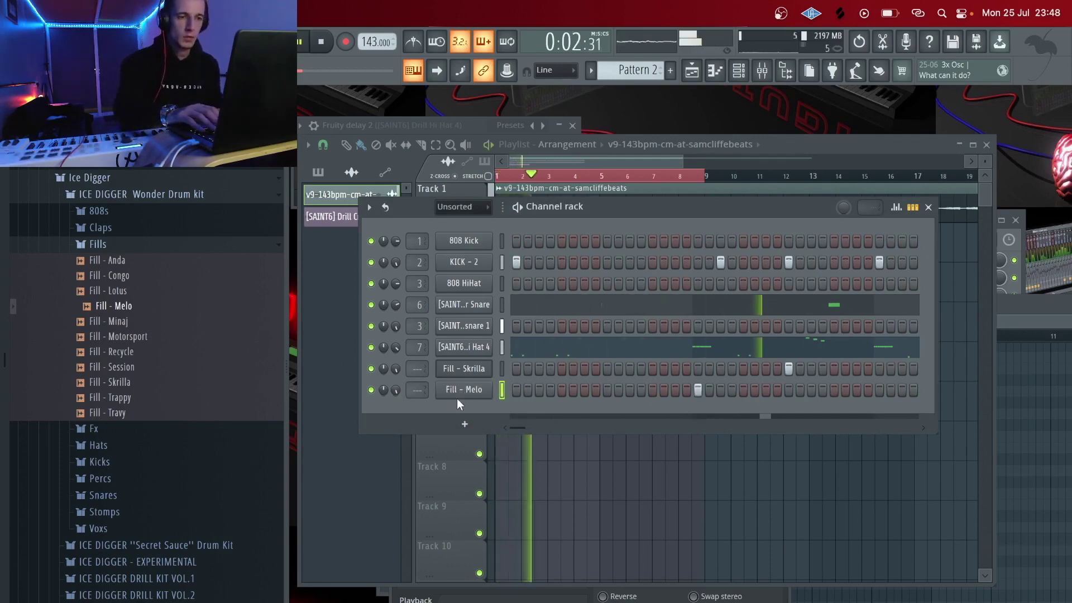
- Raise the time-stretching pitch of the Fill - Melo channel and play the arrangement to check it
{"action": "left_click", "coordinate": [470, 395]}
{"action": "left_click", "coordinate": [537, 388]}
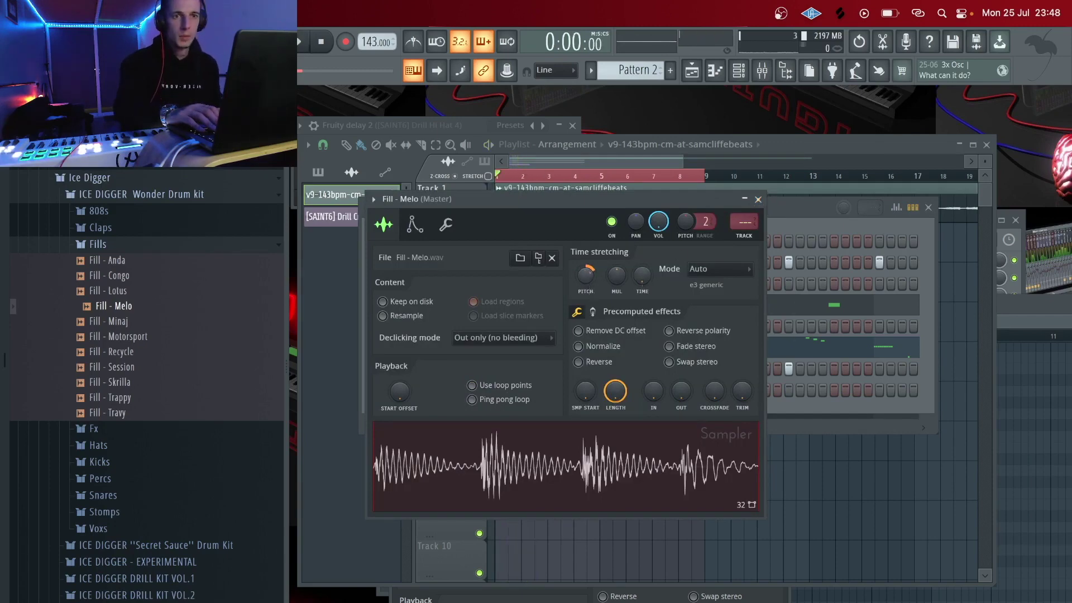
{"action": "key", "text": "space"}
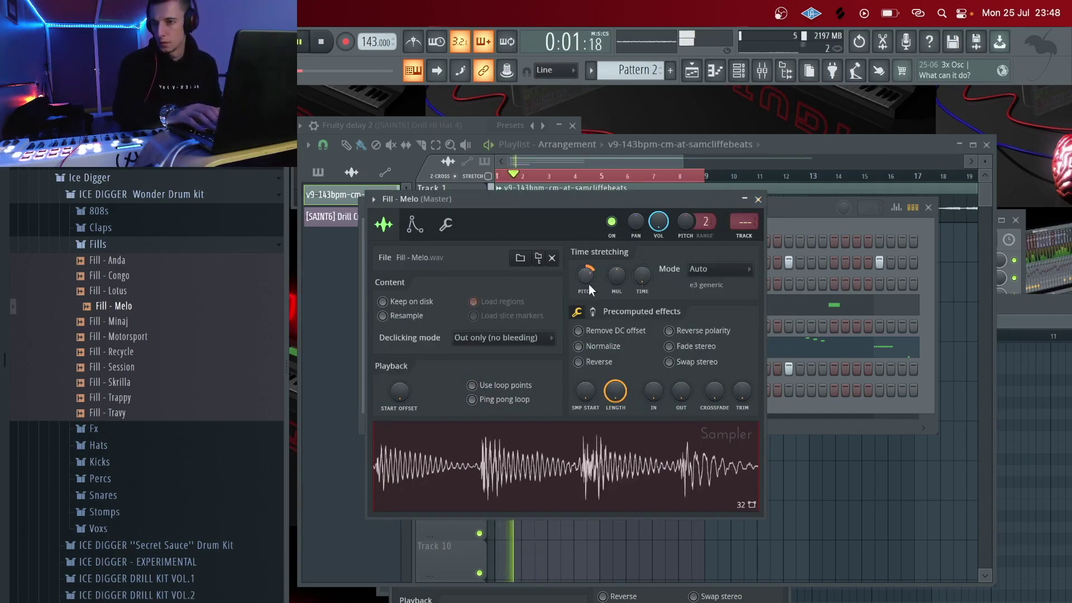
{"action": "left_click", "coordinate": [758, 199]}
{"action": "key", "text": "space"}
- Replace the Fill - Melo sample with Fill - Anda on the same channel and check its sampler settings
{"action": "right_click", "coordinate": [463, 389]}
{"action": "left_click_drag", "start_coordinate": [154, 262], "coordinate": [470, 391]}
{"action": "left_click", "coordinate": [463, 389]}
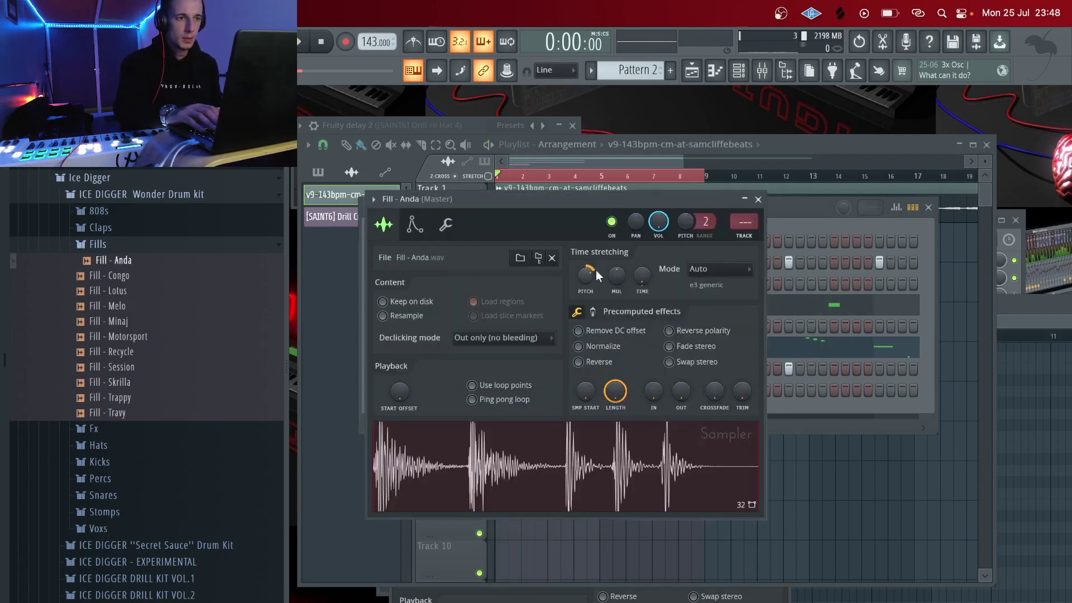
{"action": "left_click", "coordinate": [758, 199]}
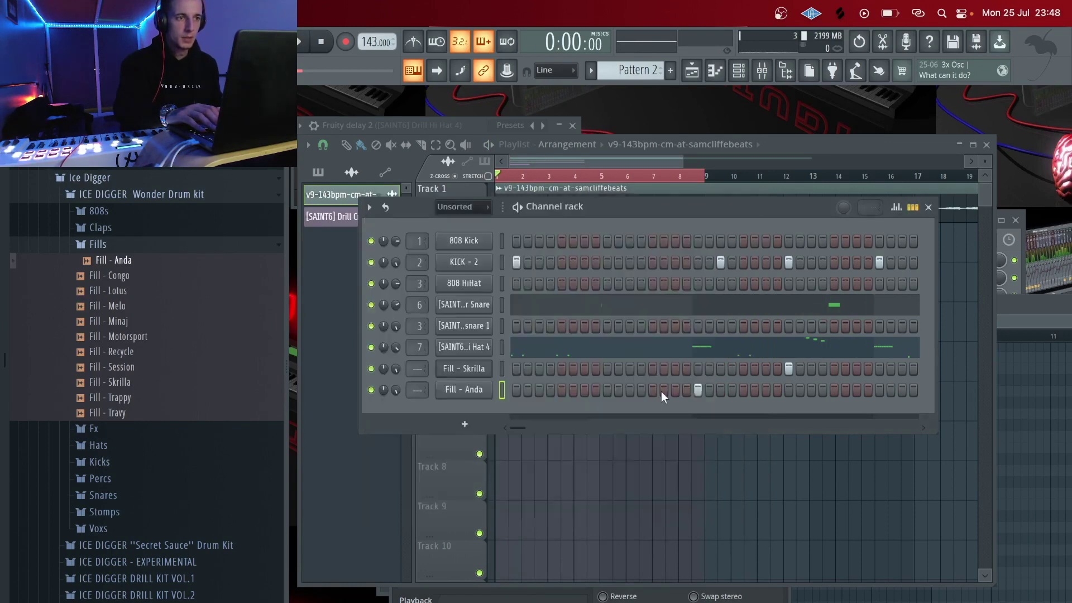
- Move the Fill - Anda hit from step 17 to step 121 of Pattern 2 and clear the Fill - Skrilla hit on step 125
{"action": "key", "text": "space"}
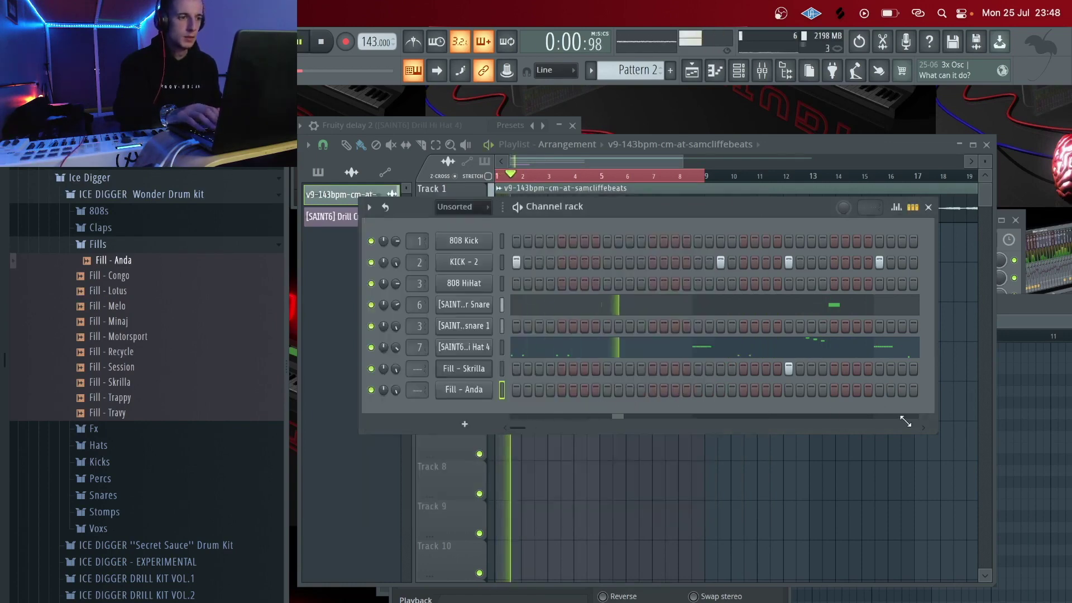
{"action": "left_click", "coordinate": [698, 389]}
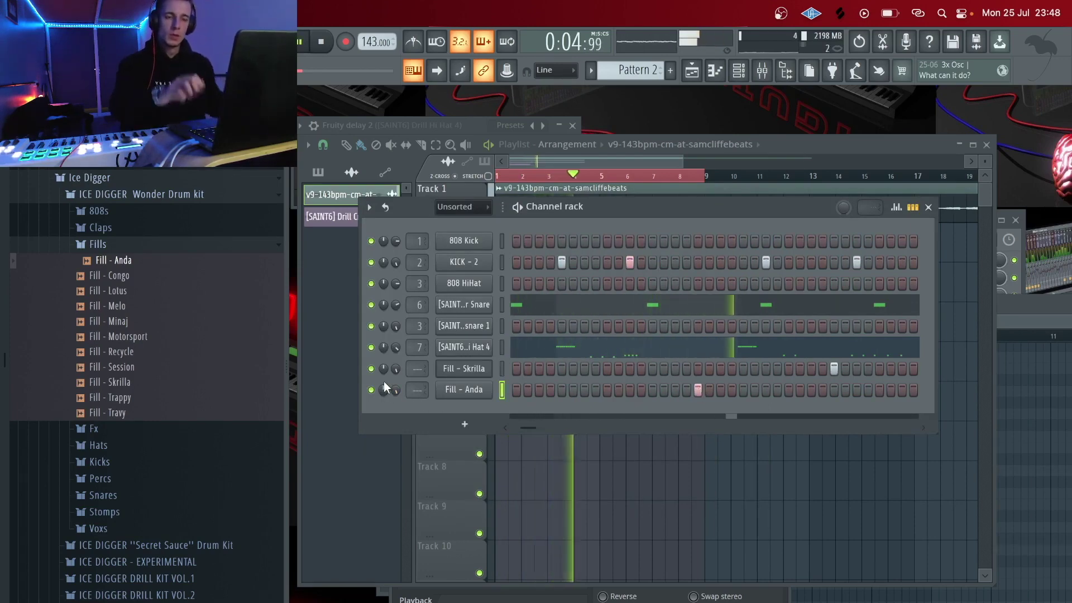
{"action": "left_click", "coordinate": [698, 389]}
{"action": "key", "text": "space"}
{"action": "key", "text": "space"}
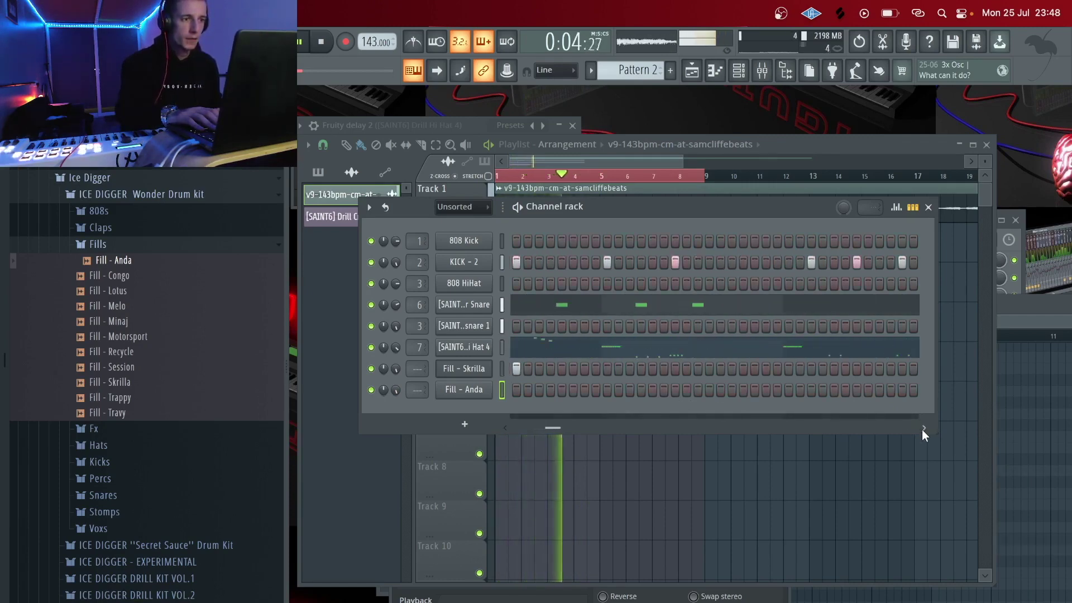
{"action": "left_click", "coordinate": [698, 390]}
{"action": "left_click", "coordinate": [743, 369]}
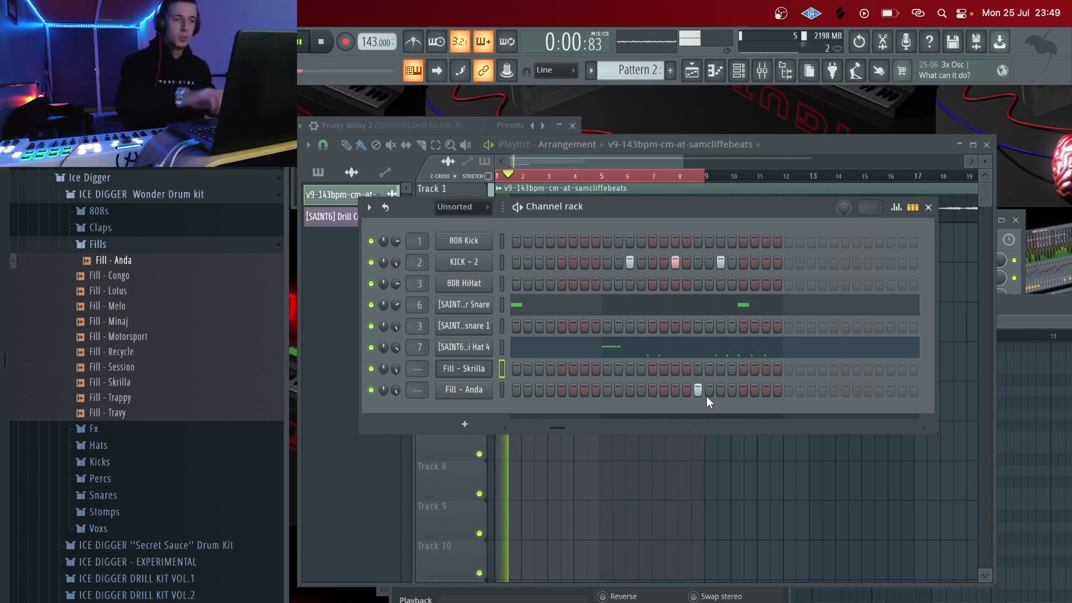
- Browse the open hats in the Wonder Drum kit and add Open Hat - Normal and Open Hat - New as new channels
{"action": "key", "text": "F6"}
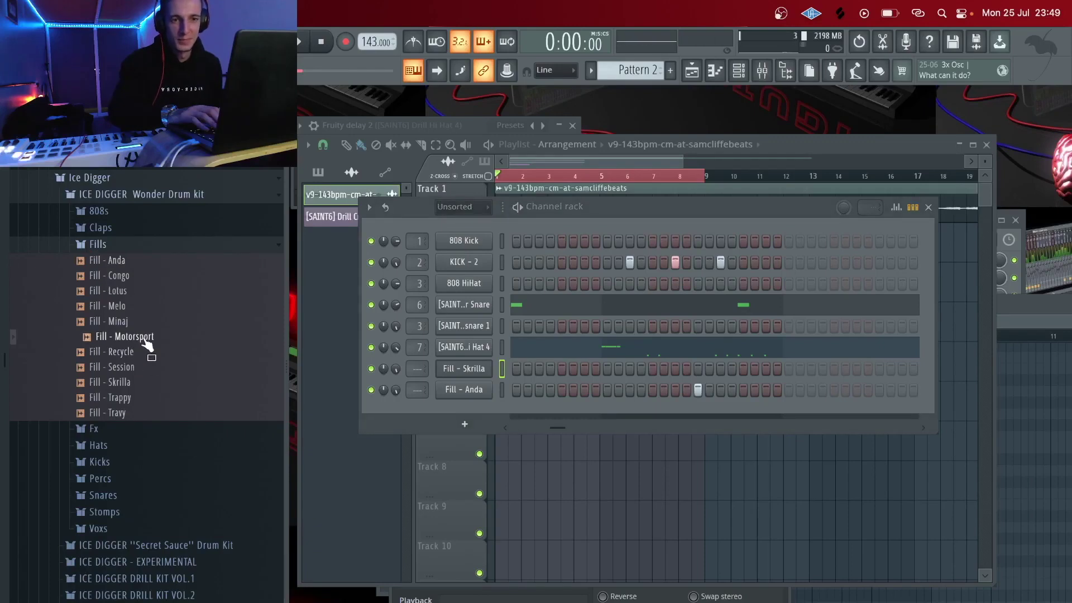
{"action": "left_click", "coordinate": [134, 245]}
{"action": "left_click", "coordinate": [143, 279]}
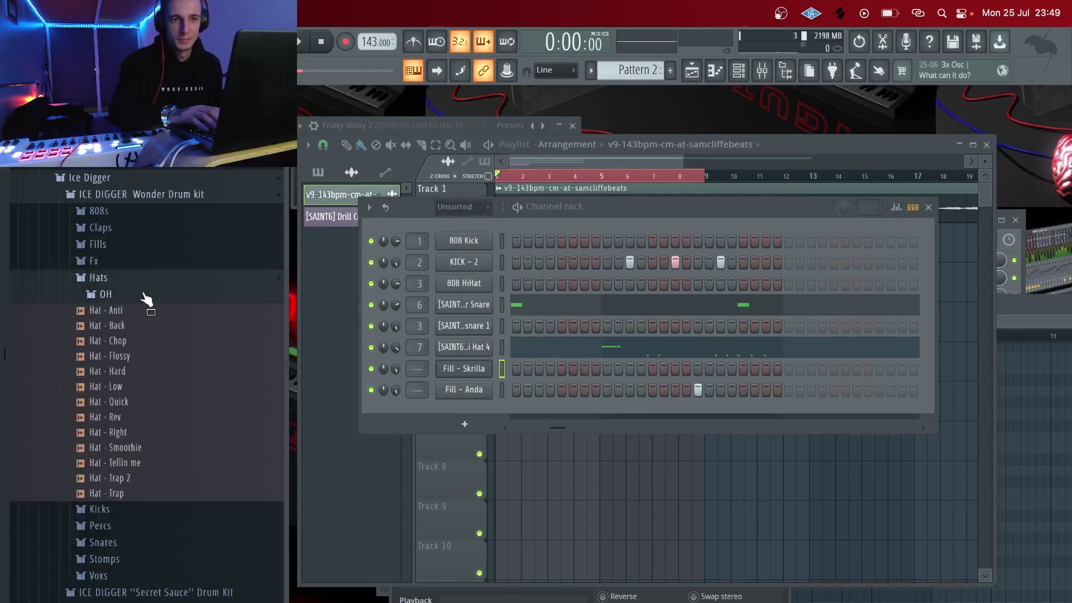
{"action": "left_click", "coordinate": [144, 295]}
{"action": "left_click", "coordinate": [154, 327]}
{"action": "left_click_drag", "start_coordinate": [438, 411], "coordinate": [438, 413]}
{"action": "left_click_drag", "start_coordinate": [190, 332], "coordinate": [461, 426]}
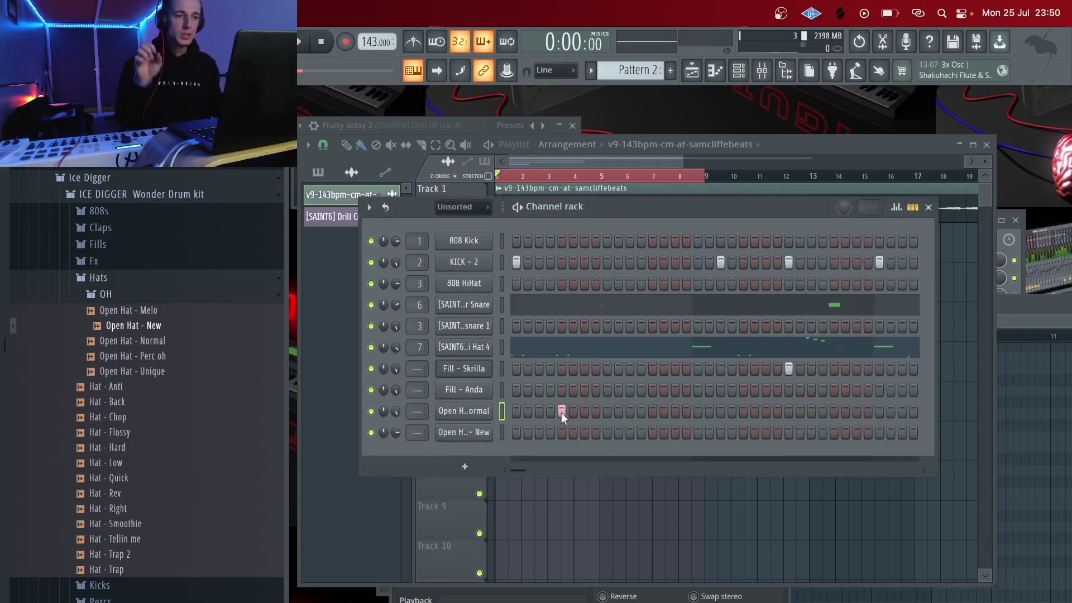
- Normalize the Open Hat - New sample in its sampler settings
{"action": "key", "text": "space"}
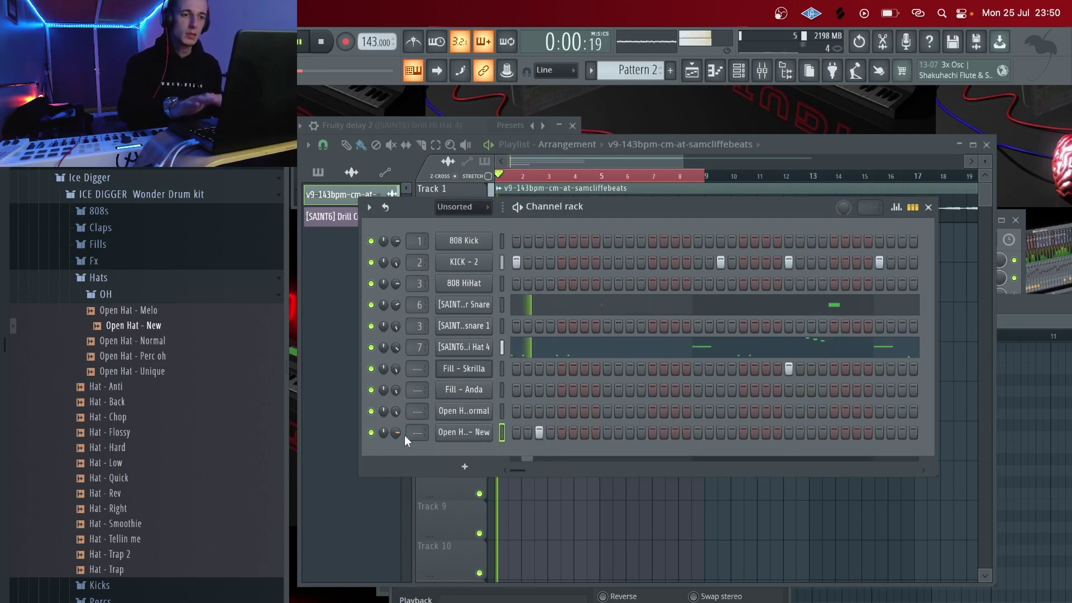
{"action": "left_click", "coordinate": [462, 433]}
{"action": "key", "text": "space"}
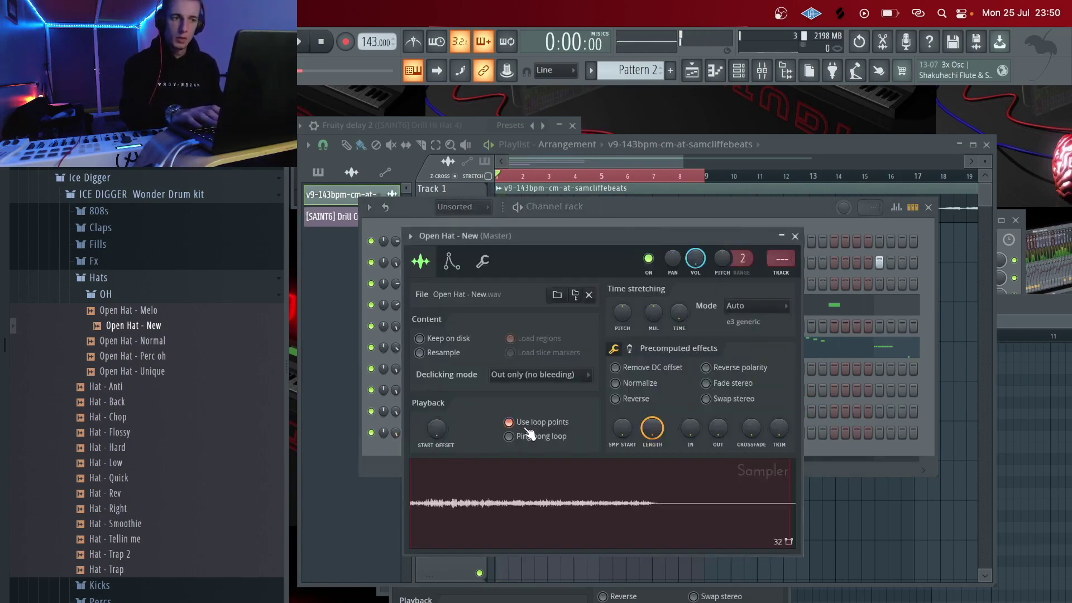
{"action": "left_click", "coordinate": [616, 383]}
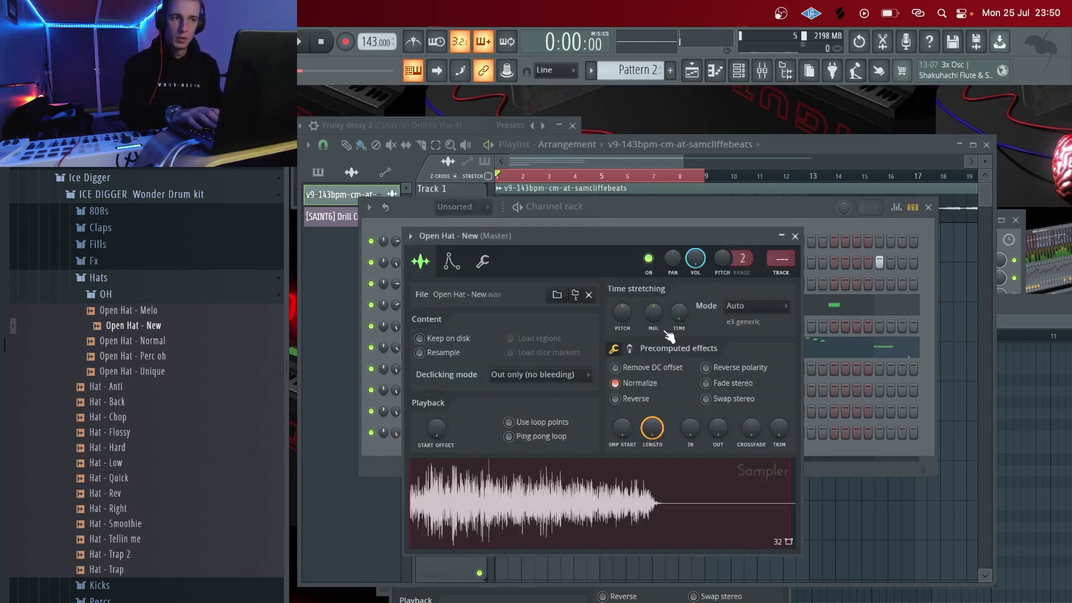
{"action": "left_click", "coordinate": [795, 236]}
- Move the Open Hat - New hit from step 3 to step 5 and place an Open Hat - Normal hit on step 25
{"action": "key", "text": "space"}
{"action": "left_click", "coordinate": [539, 432]}
{"action": "left_click", "coordinate": [561, 432]}
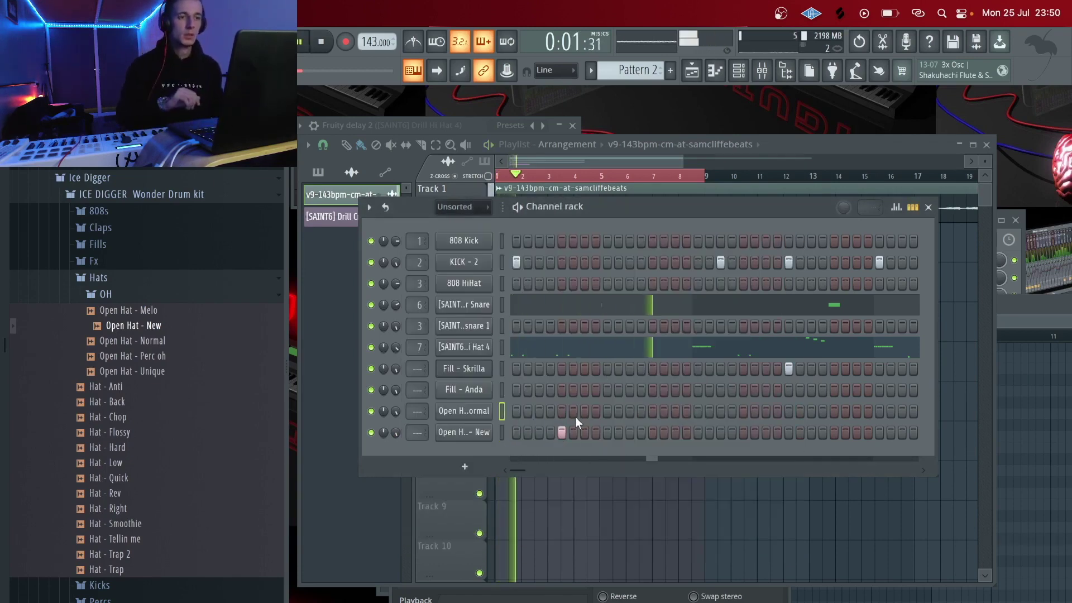
{"action": "left_click", "coordinate": [788, 432]}
{"action": "key", "text": "space"}
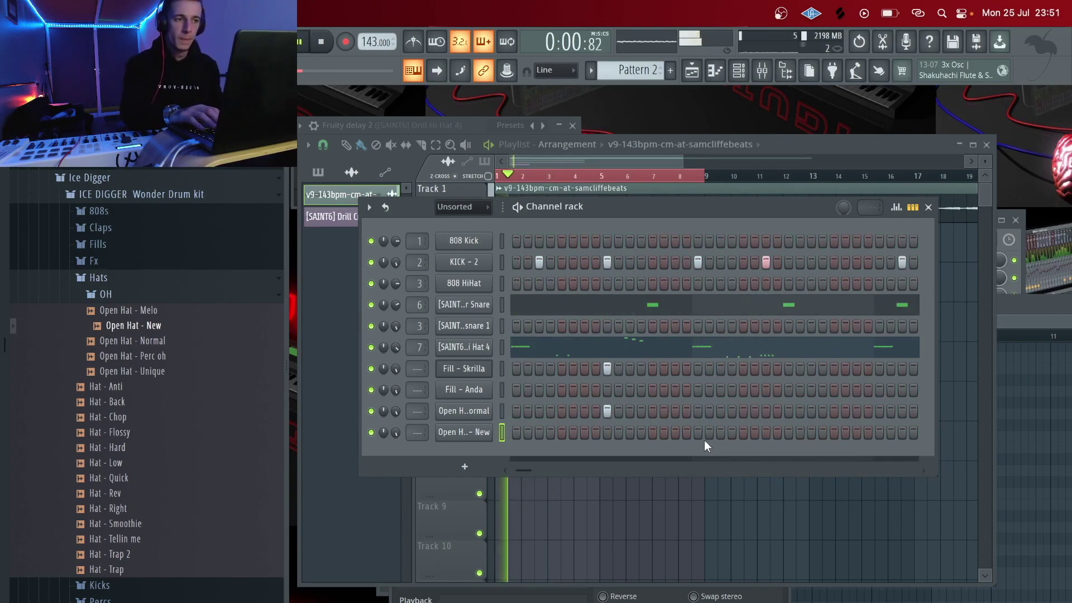
{"action": "key", "text": "space"}
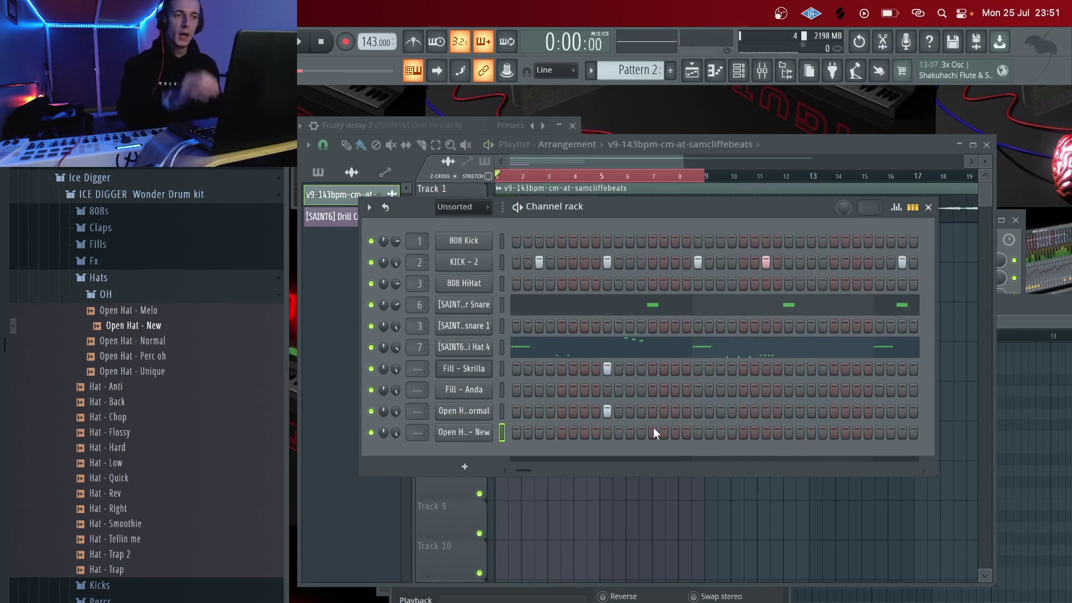
- Try the Open Hat - Normal hit at different positions during playback and settle it on step 23
{"action": "left_click", "coordinate": [603, 413]}
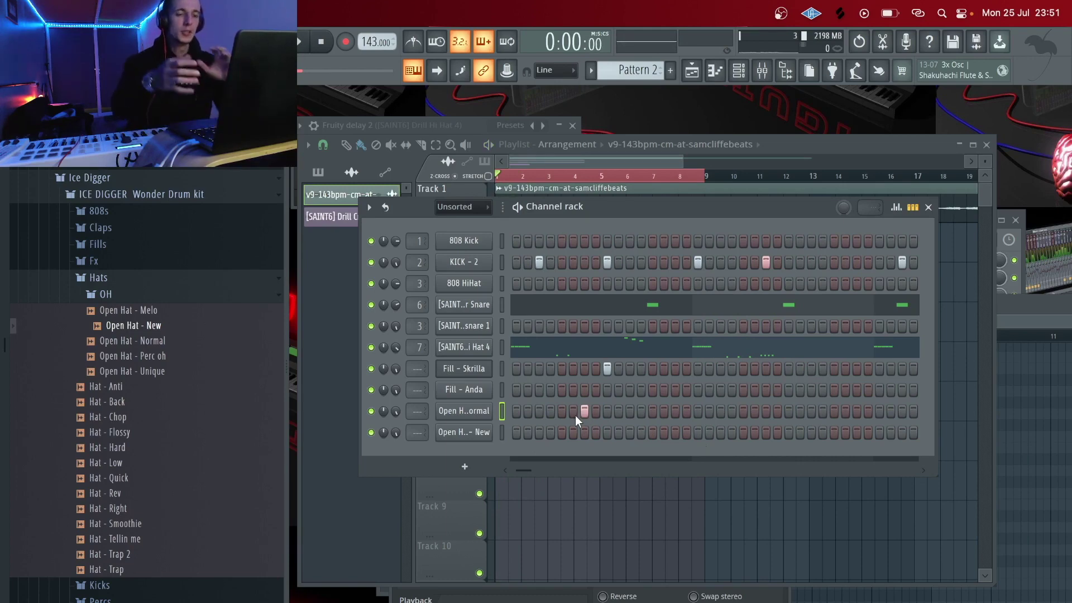
{"action": "left_click", "coordinate": [604, 413]}
{"action": "key", "text": "space"}
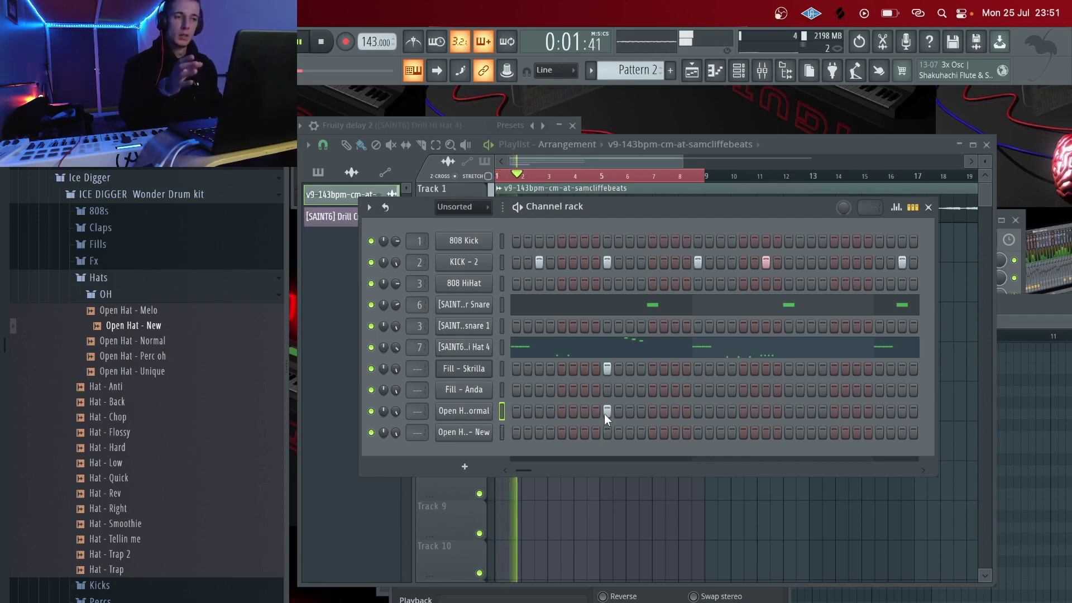
{"action": "left_click", "coordinate": [604, 414]}
{"action": "key", "text": "space"}
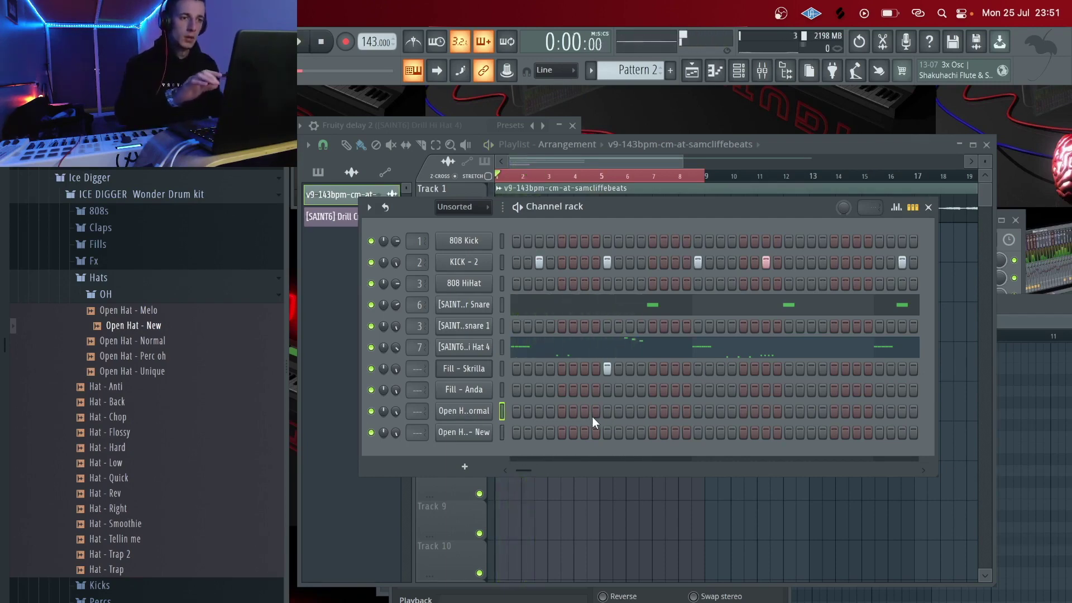
{"action": "key", "text": "space"}
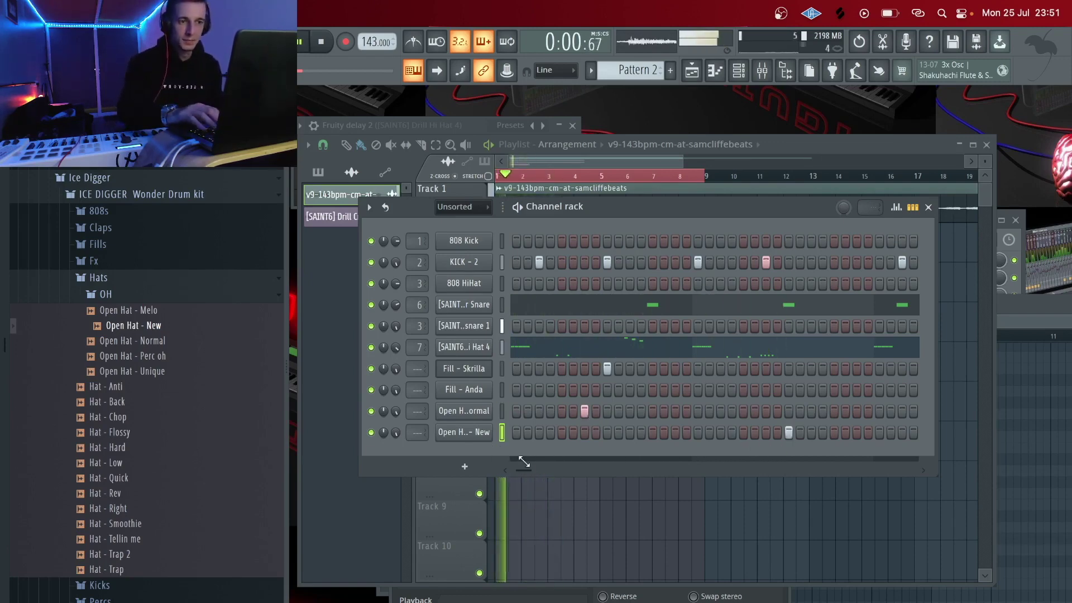
- Try the second Open Hat - New hit on steps 39 and 35, and settle it on step 37
{"action": "left_click", "coordinate": [766, 433]}
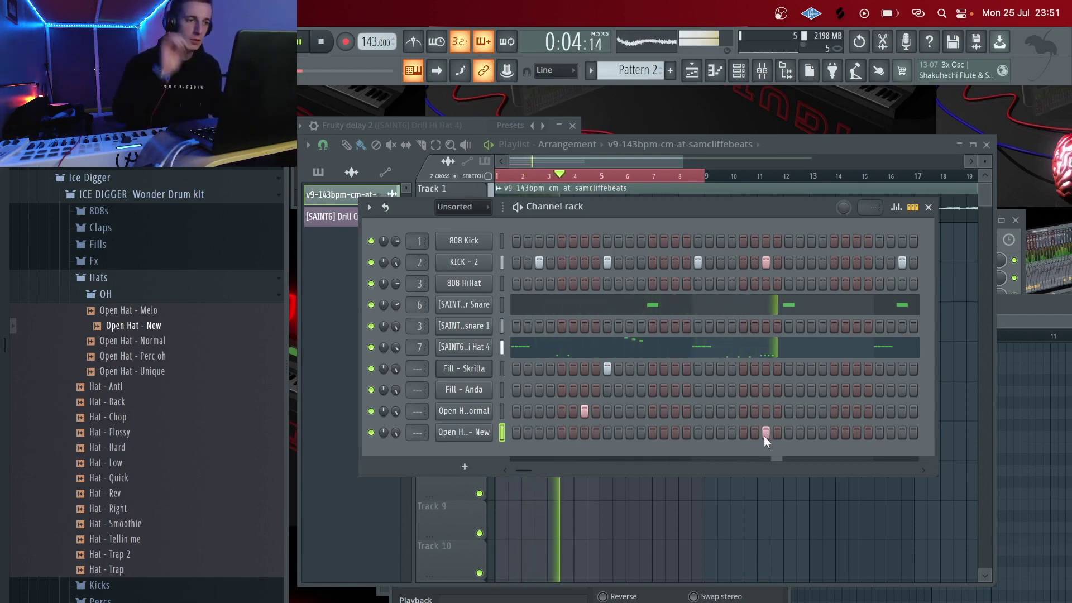
{"action": "key", "text": "space"}
{"action": "key", "text": "space"}
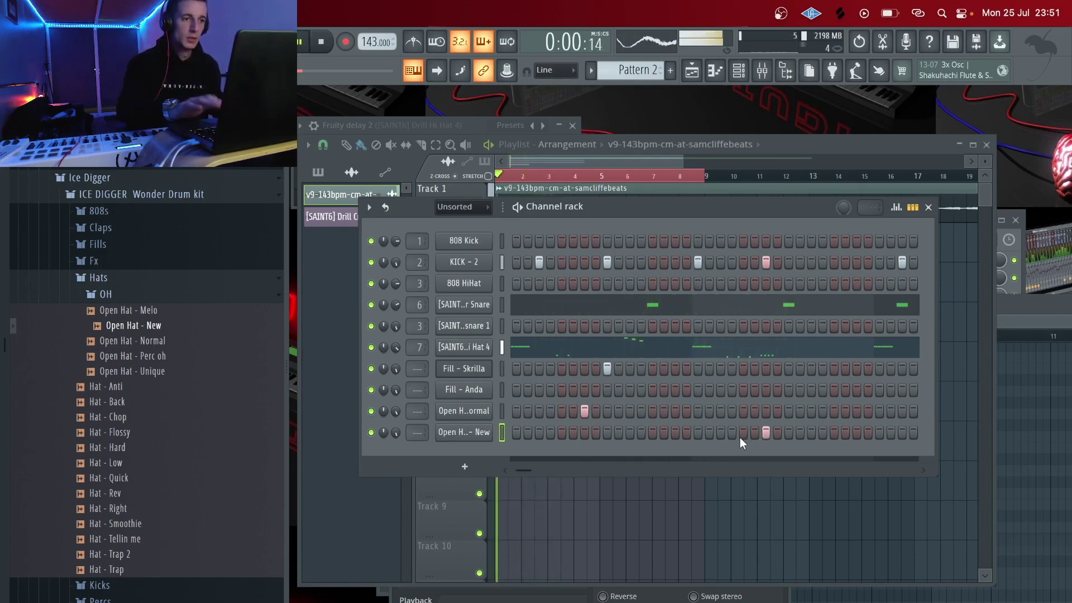
{"action": "left_click", "coordinate": [721, 433]}
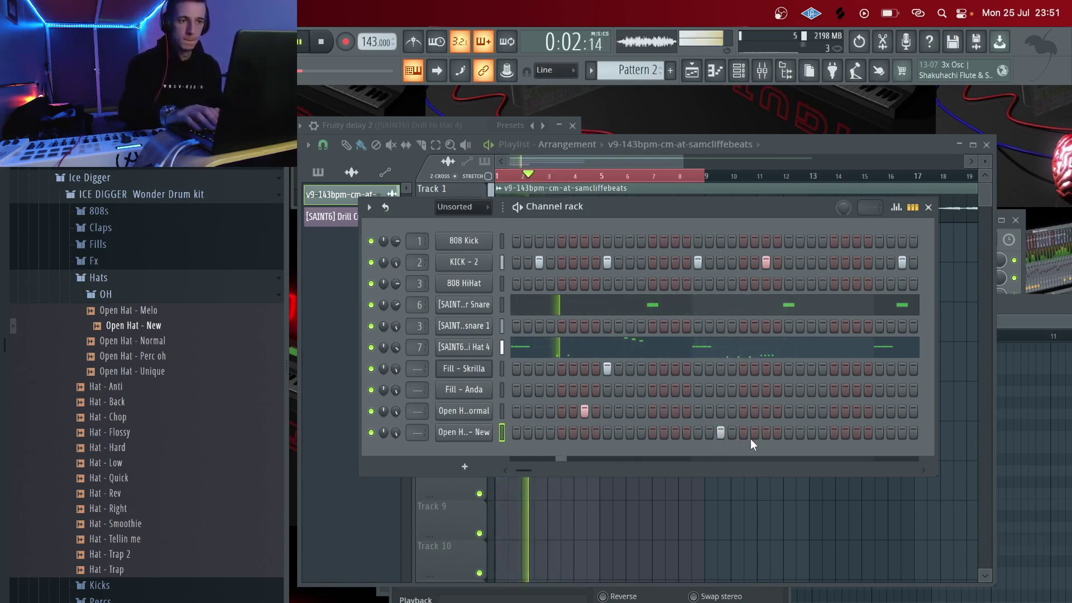
{"action": "left_click", "coordinate": [766, 433]}
{"action": "key", "text": "super+z"}
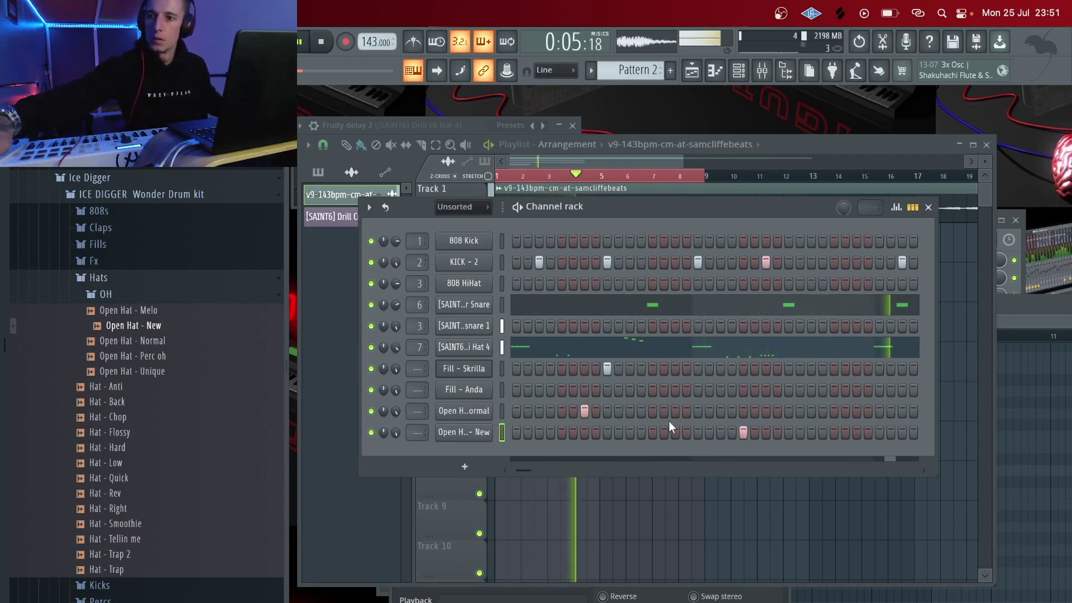
- Place Open Hat - Normal hits on steps 51 and 71 and an Open Hat - New hit on step 61 while playing the arrangement
{"action": "key", "text": "space"}
{"action": "key", "text": "space"}
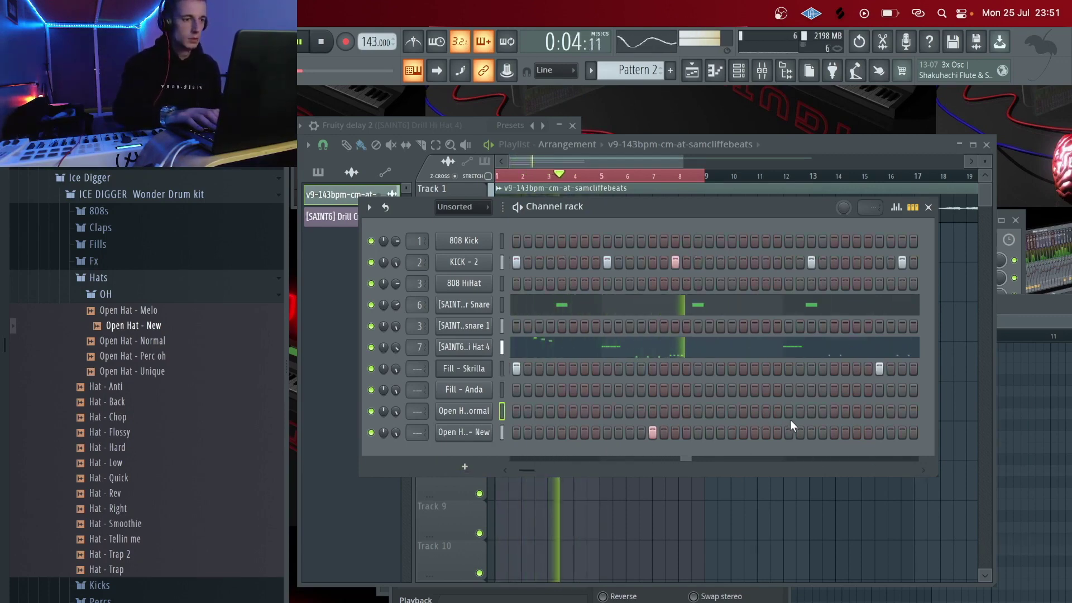
{"action": "left_click", "coordinate": [811, 412]}
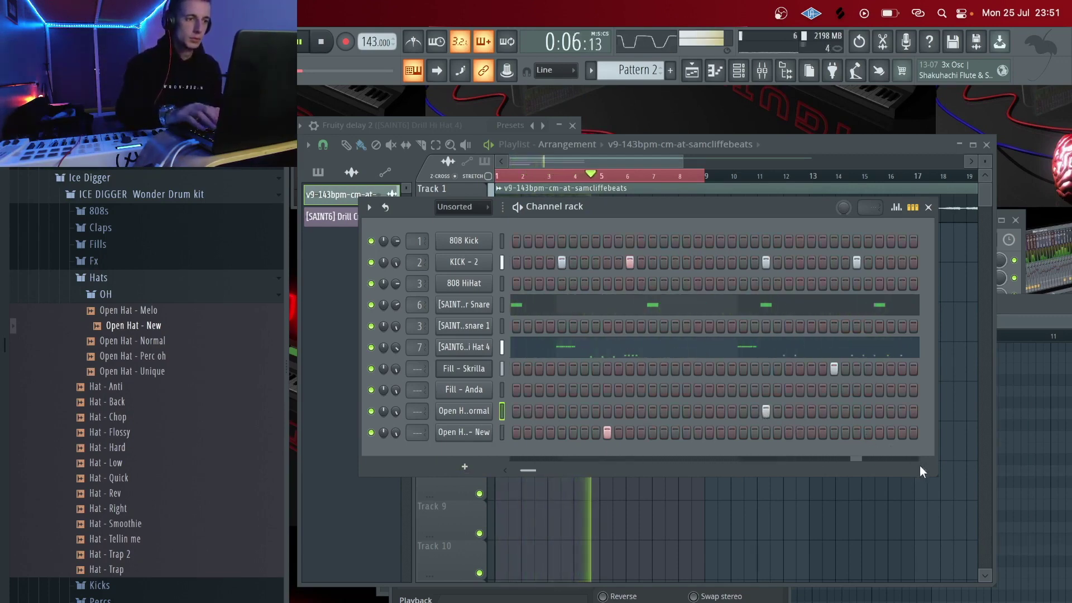
{"action": "key", "text": "space"}
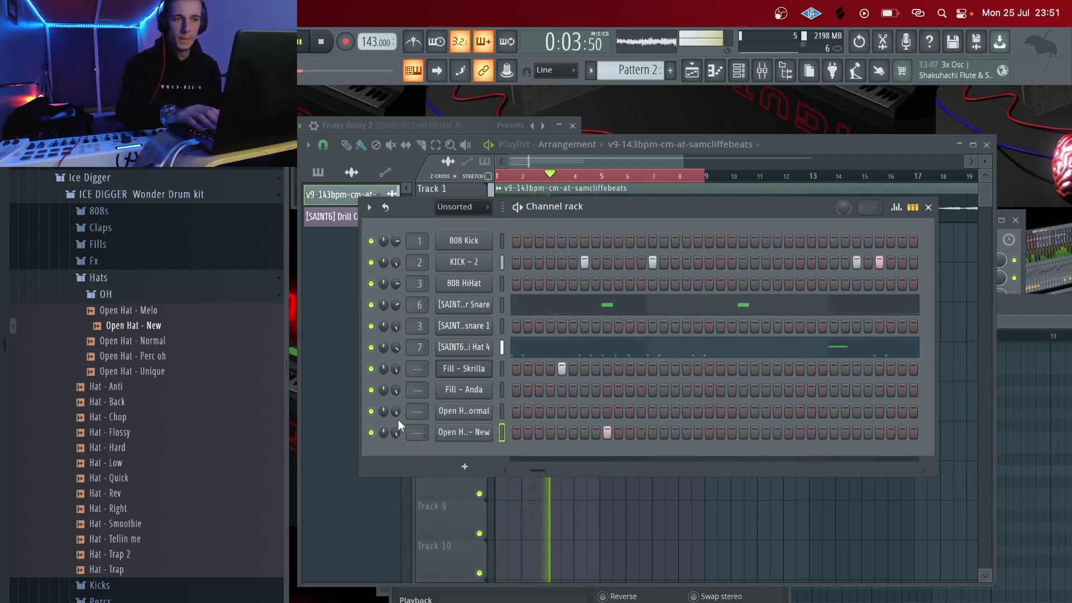
{"action": "key", "text": "Up"}
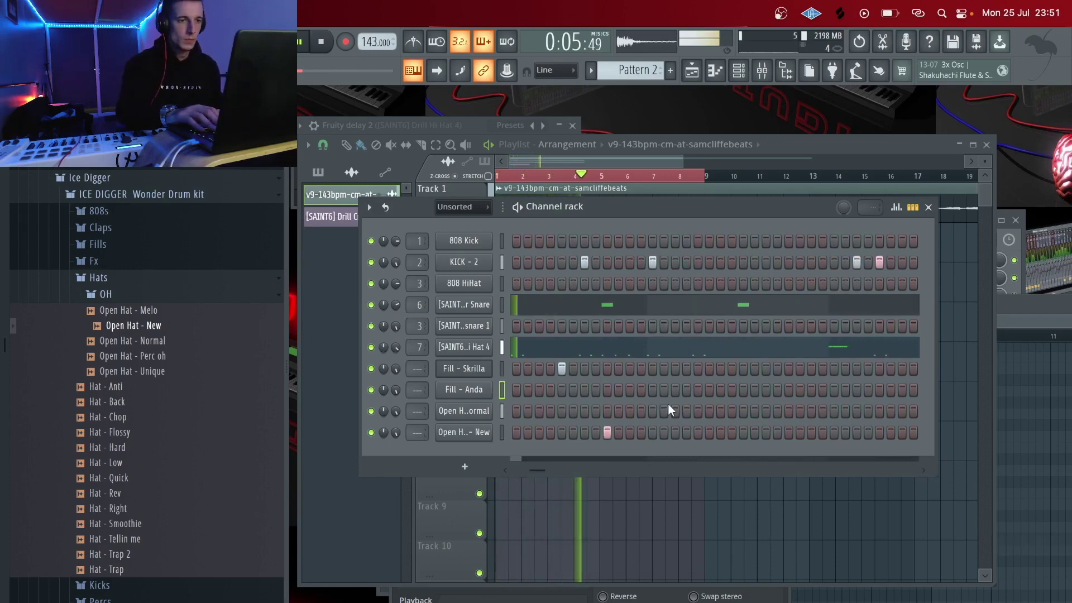
{"action": "left_click", "coordinate": [699, 411]}
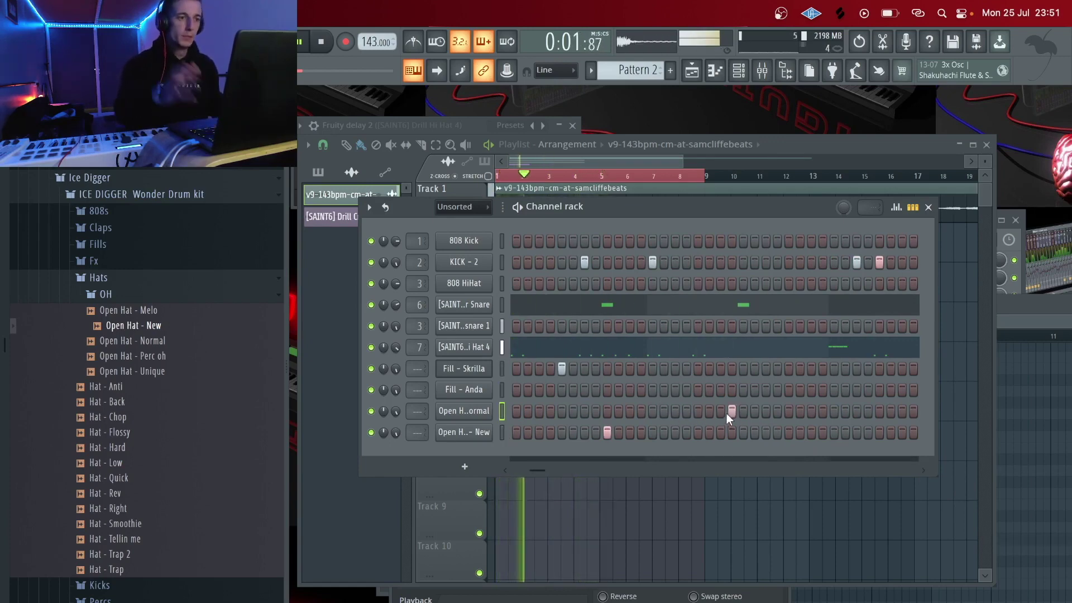
- Fill the rest of Pattern 2 with Open Hat - New hits on steps 85 and 125 and Open Hat - Normal hits on steps 93 and 103
{"action": "left_click", "coordinate": [922, 470]}
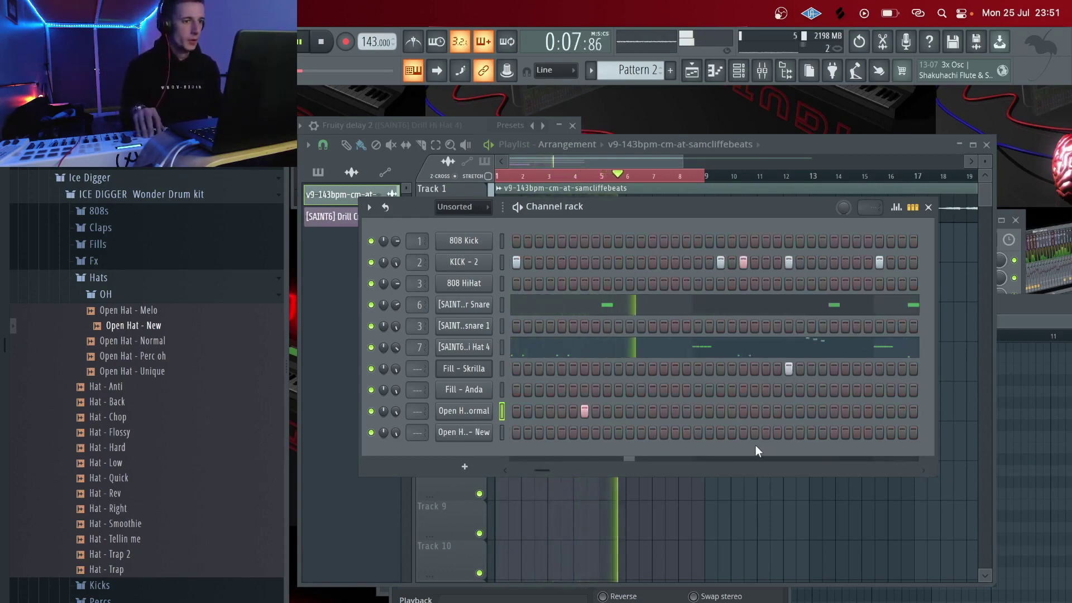
{"action": "left_click", "coordinate": [744, 433]}
{"action": "left_click", "coordinate": [834, 413]}
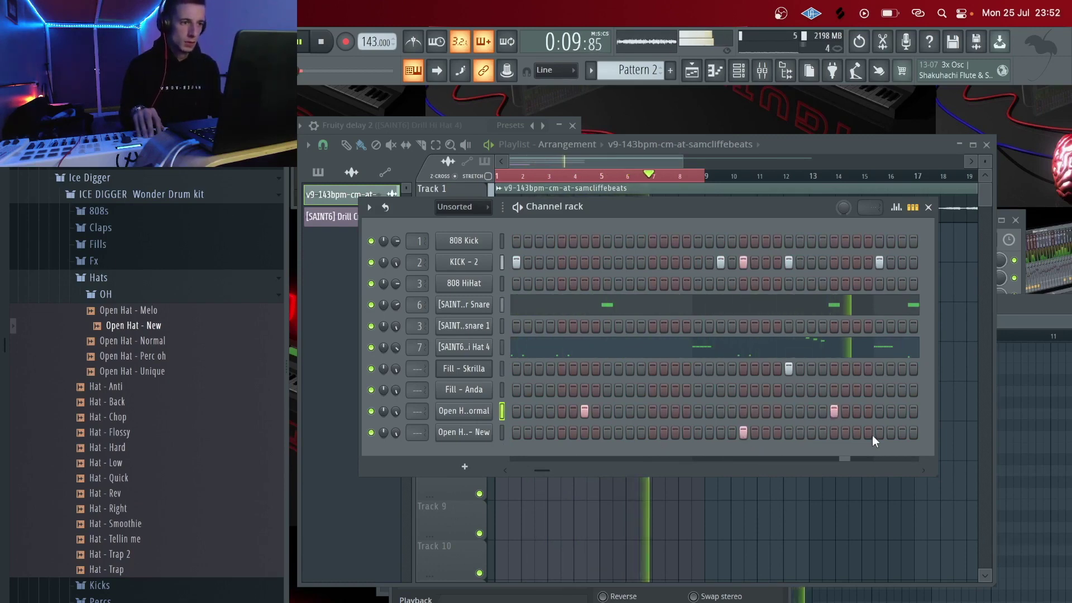
{"action": "left_click", "coordinate": [924, 469]}
{"action": "left_click", "coordinate": [800, 412]}
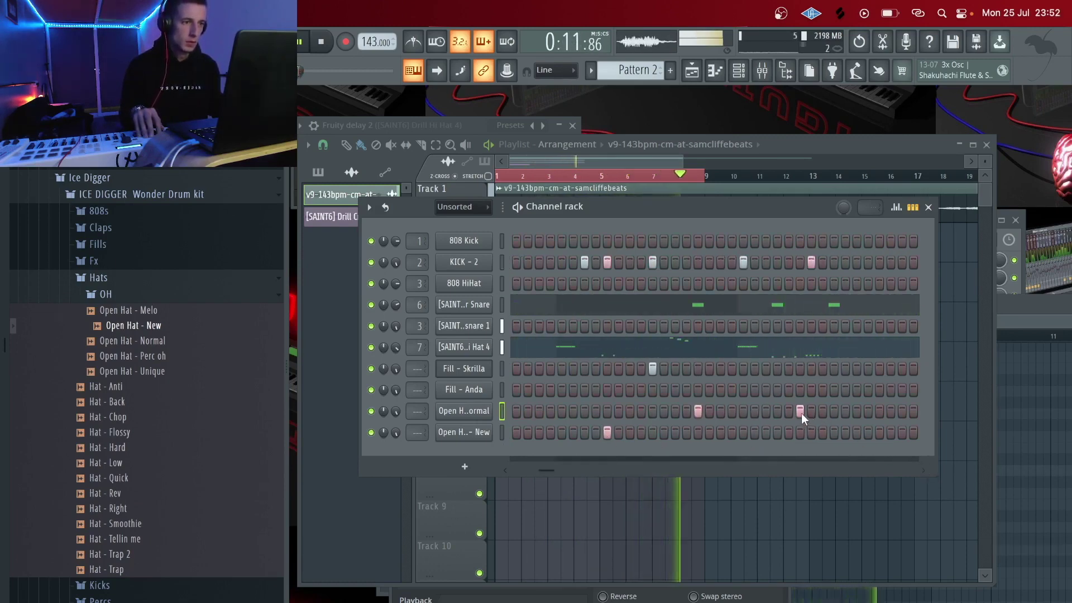
{"action": "left_click", "coordinate": [923, 469]}
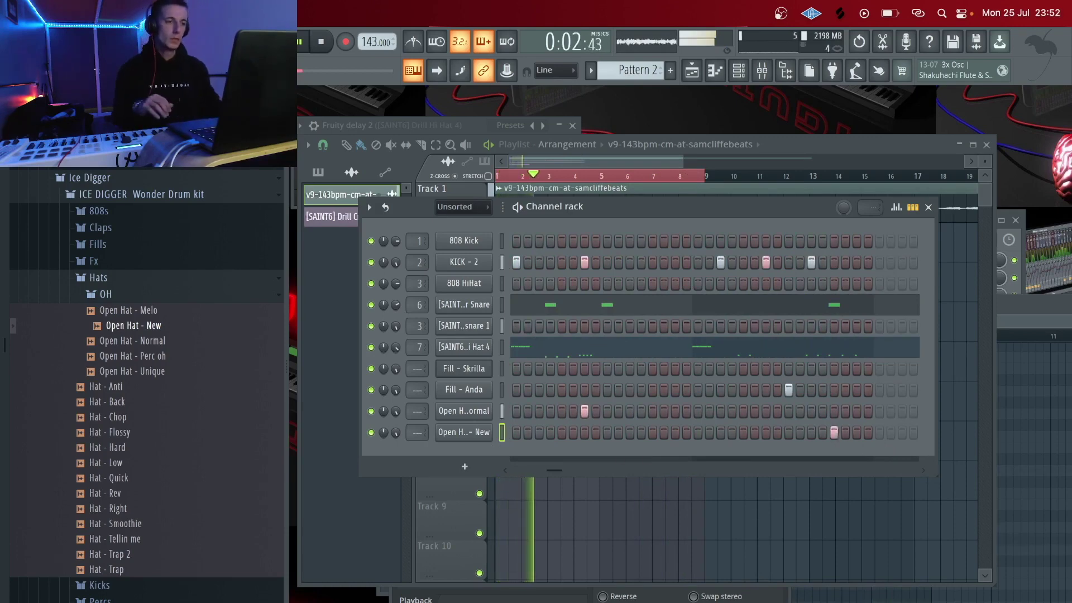
- Check the Twitch stream chat in the browser, return to FL Studio and stop the playback
{"action": "key", "text": "super+Tab"}
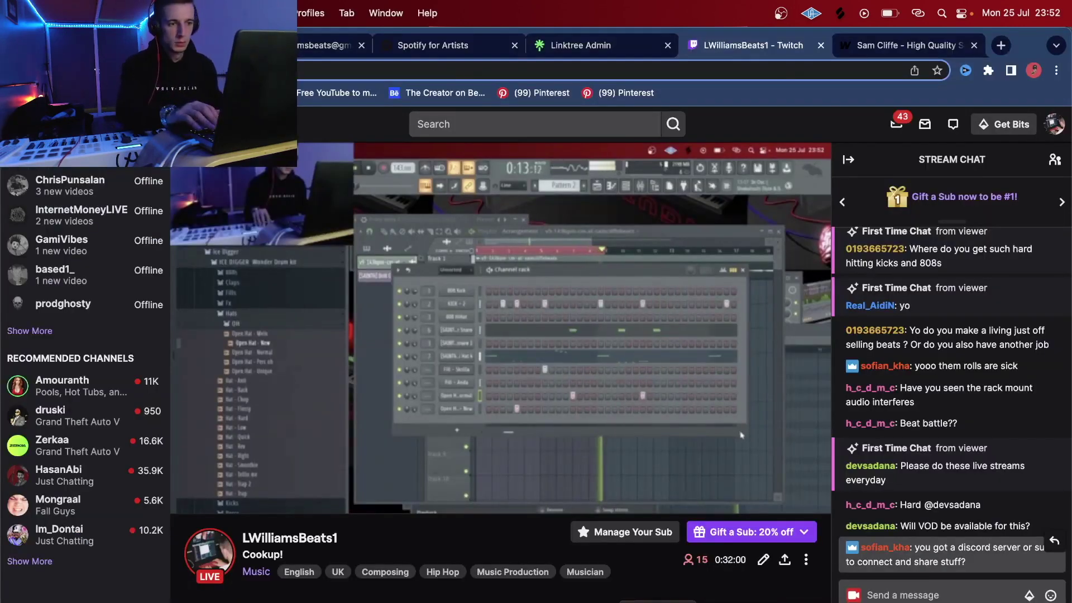
{"action": "key", "text": "super+Tab"}
{"action": "key", "text": "F6"}
{"action": "key", "text": "space"}
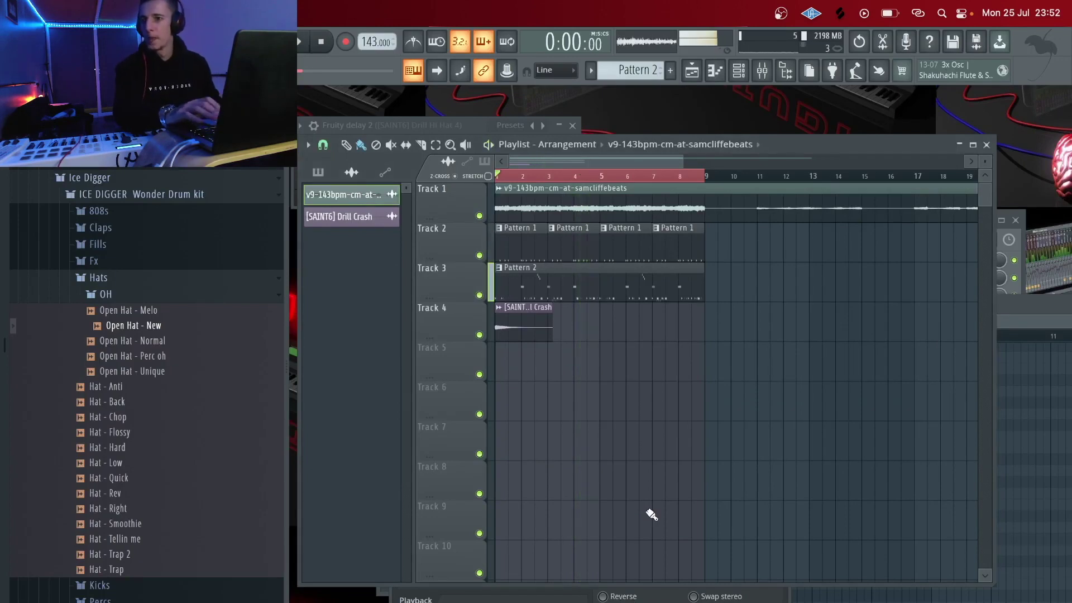
- Add Perc - Lighty from the Wonder Drum kit's Percs folder as a new channel and check its sampler settings
{"action": "left_click", "coordinate": [100, 600]}
{"action": "left_click", "coordinate": [114, 357]}
{"action": "key", "text": "F6"}
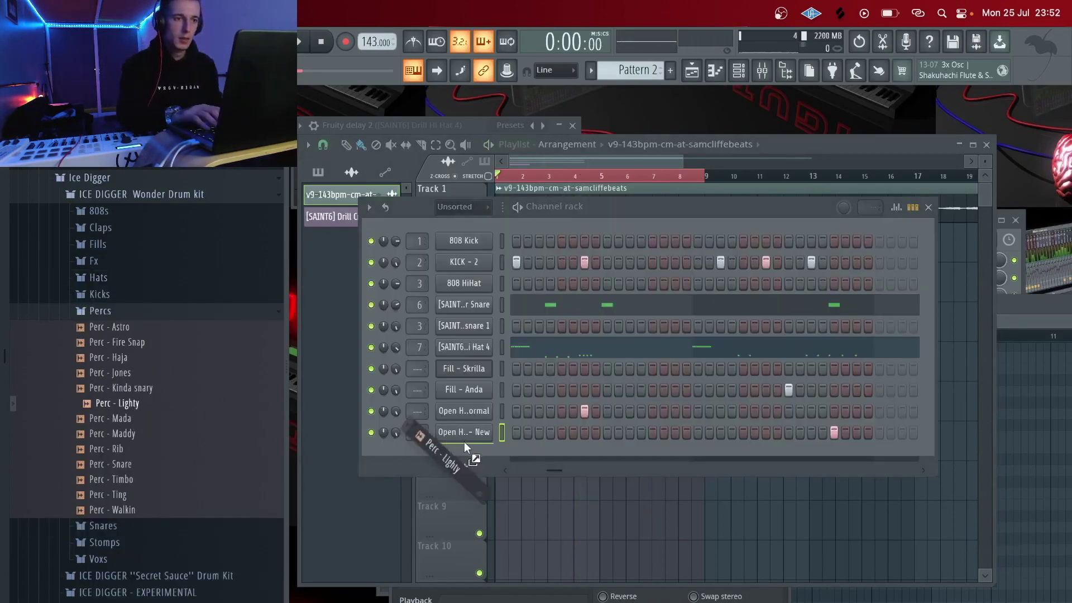
{"action": "left_click_drag", "start_coordinate": [464, 441], "coordinate": [461, 451]}
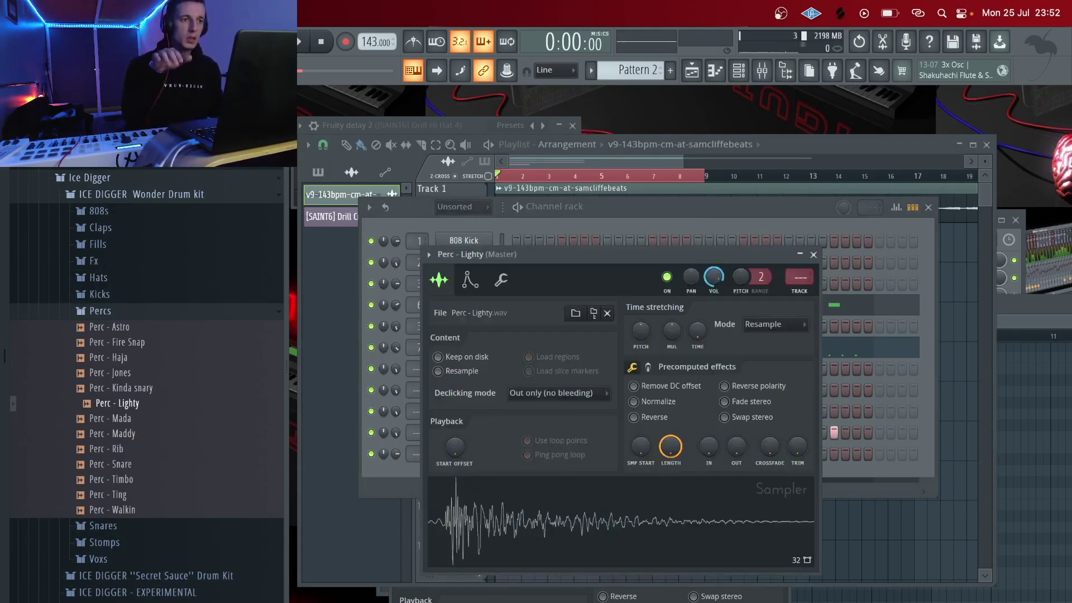
{"action": "left_click", "coordinate": [813, 256]}
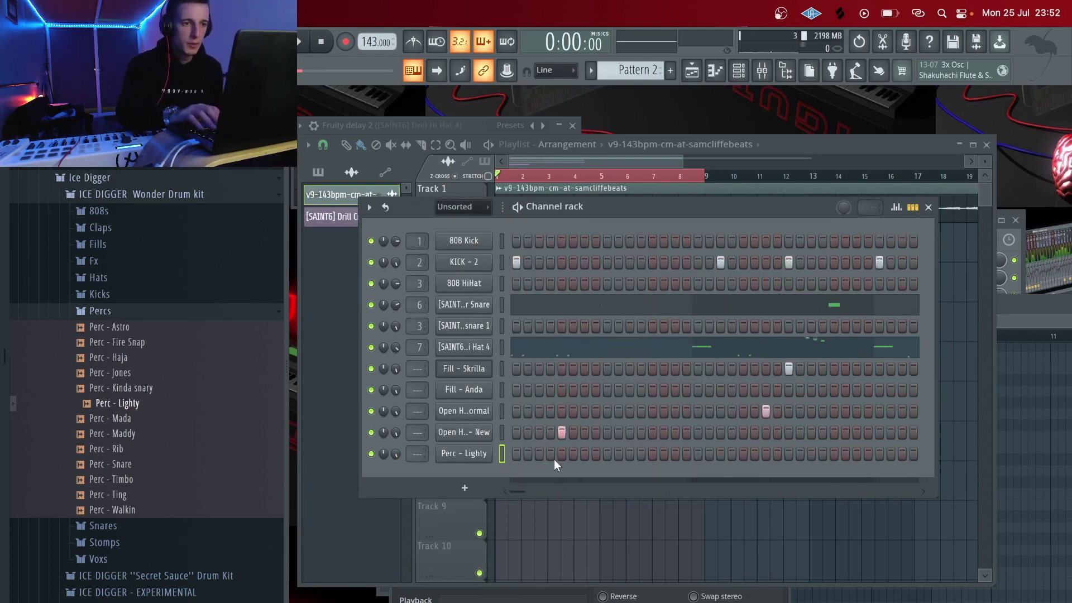
- Place Perc - Lighty hits on steps 4, 7, 12, 15, 20, 23, 28 and 31 of Pattern 2 and play the arrangement
{"action": "left_click", "coordinate": [585, 455]}
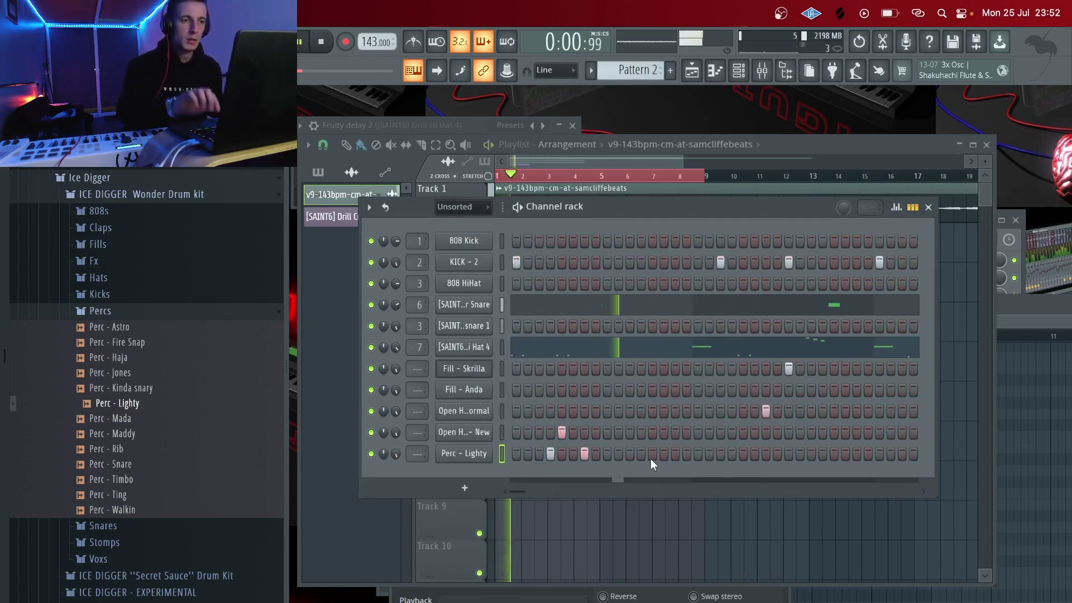
{"action": "left_click", "coordinate": [641, 454]}
{"action": "left_click", "coordinate": [675, 455]}
{"action": "key", "text": "space"}
{"action": "left_click", "coordinate": [731, 454]}
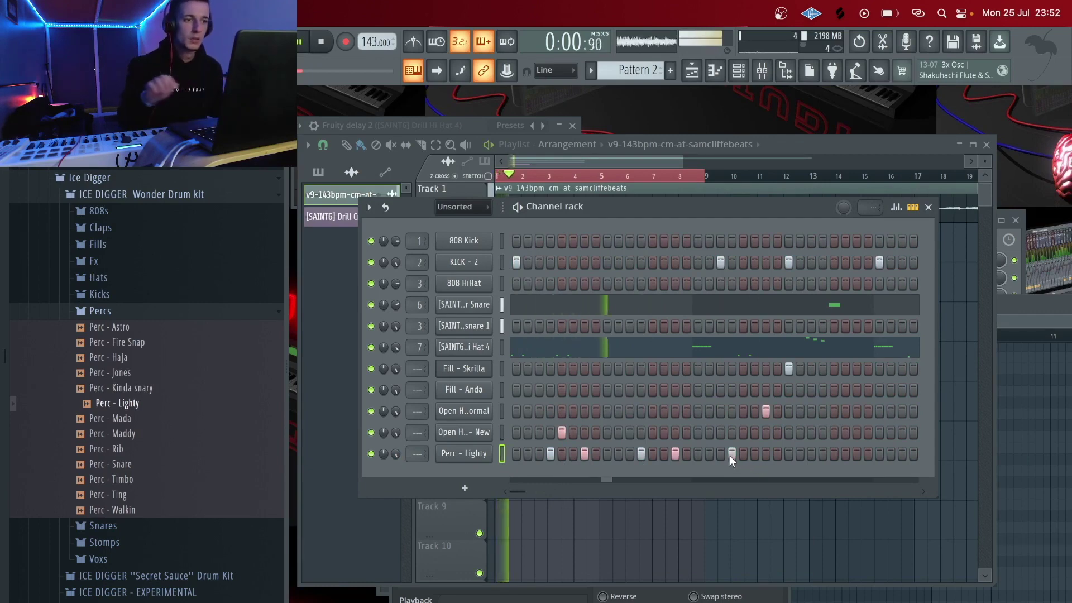
{"action": "left_click", "coordinate": [765, 455]}
{"action": "key", "text": "space"}
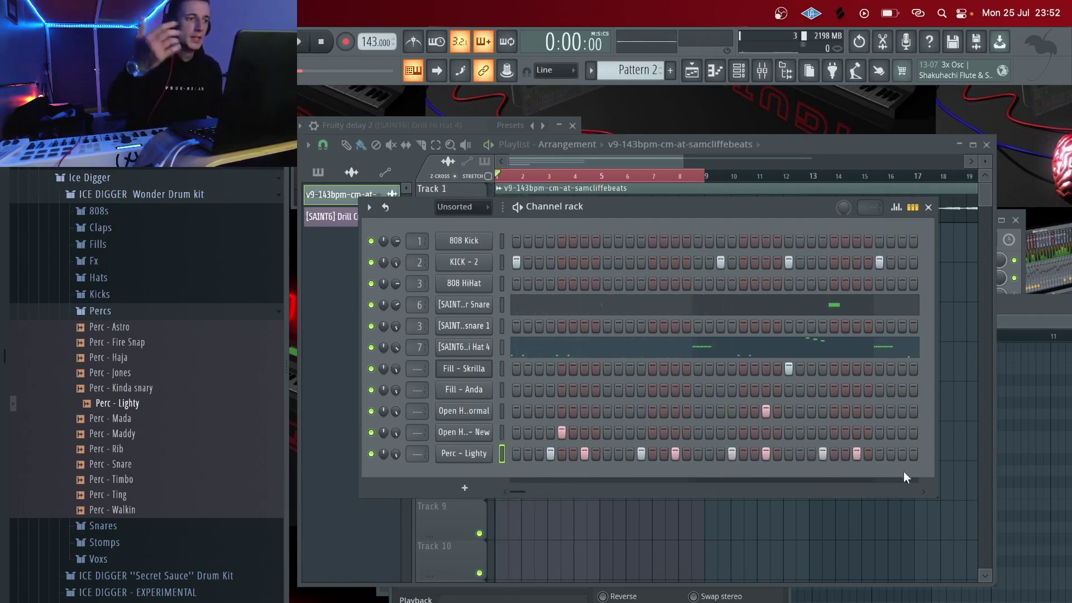
- Continue the Perc - Lighty row with hits on steps 36, 39, 44, 48, 52 and 55
{"action": "scroll", "coordinate": [920, 490], "scroll_direction": "right", "scroll_amount": 4}
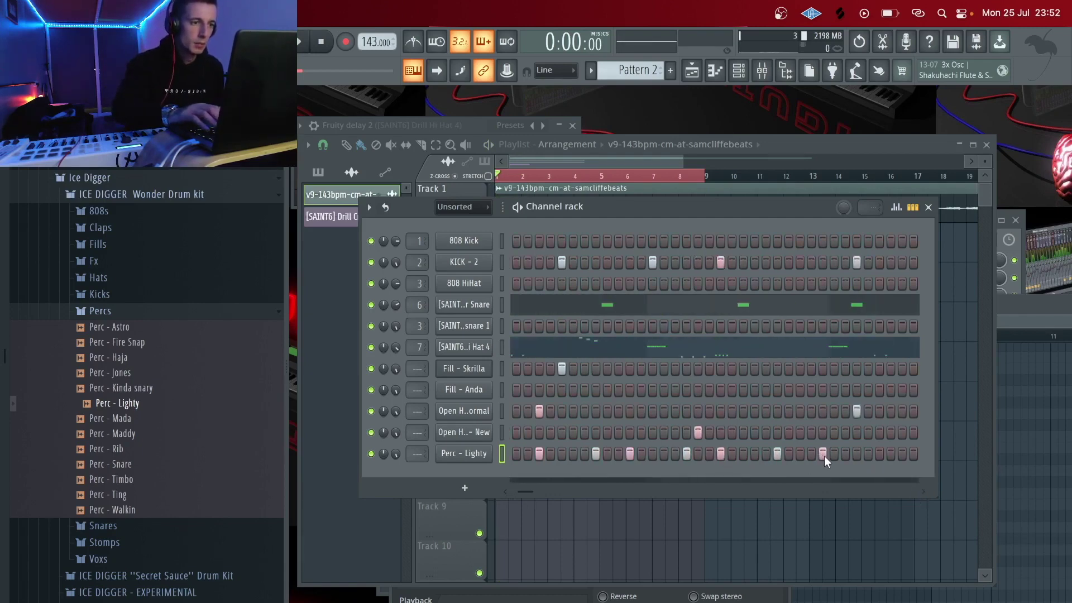
{"action": "scroll", "coordinate": [919, 489], "scroll_direction": "right", "scroll_amount": 2}
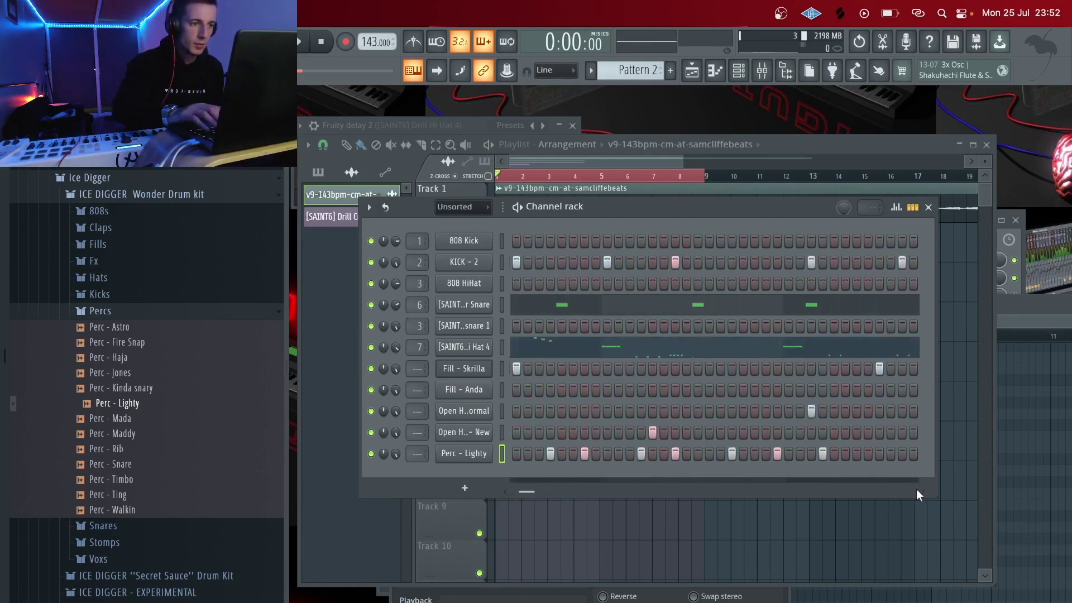
{"action": "left_click", "coordinate": [857, 454]}
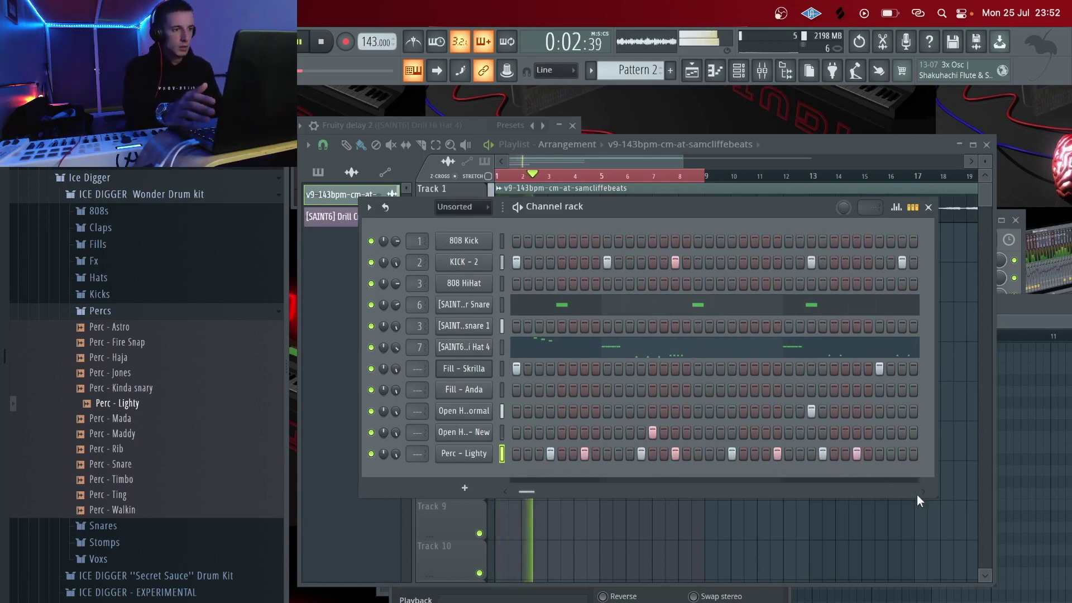
- Add Perc - Lighty hits on steps 60 and 63 and shift the hit on step 48 to step 47 during playback
{"action": "scroll", "coordinate": [919, 492], "scroll_direction": "right", "scroll_amount": 2}
{"action": "left_click", "coordinate": [721, 454]}
{"action": "left_click", "coordinate": [754, 455]}
{"action": "left_click", "coordinate": [573, 454]}
{"action": "key", "text": "space"}
{"action": "left_click", "coordinate": [629, 454]}
{"action": "left_click", "coordinate": [664, 454]}
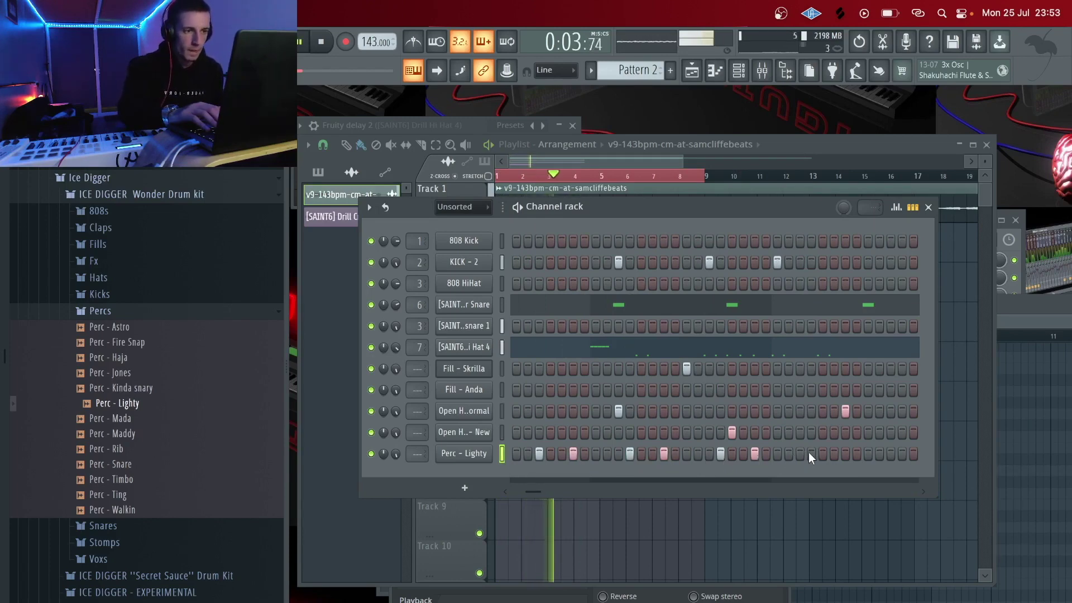
- Fill the rest of the Perc - Lighty row with hits on steps 68, 71, 76, 79, 84, 87, 92, 95, 100 and 108
{"action": "left_click", "coordinate": [923, 491]}
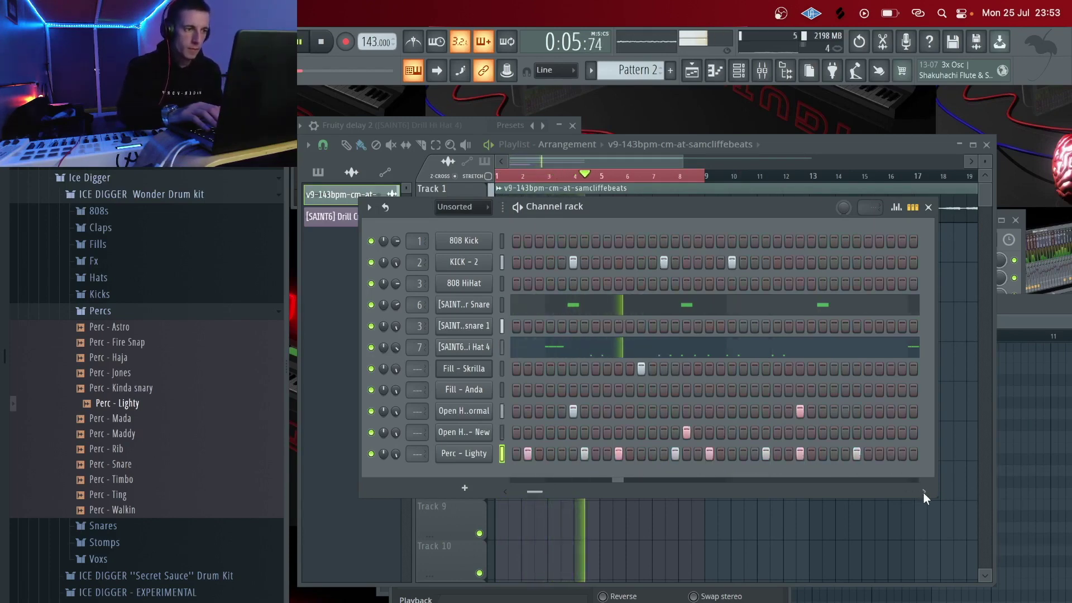
{"action": "left_click", "coordinate": [923, 491]}
{"action": "left_click", "coordinate": [664, 452]}
{"action": "left_click", "coordinate": [720, 453]}
{"action": "left_click", "coordinate": [754, 455]}
{"action": "left_click", "coordinate": [811, 454]}
{"action": "left_click", "coordinate": [846, 453]}
{"action": "left_click", "coordinate": [900, 454]}
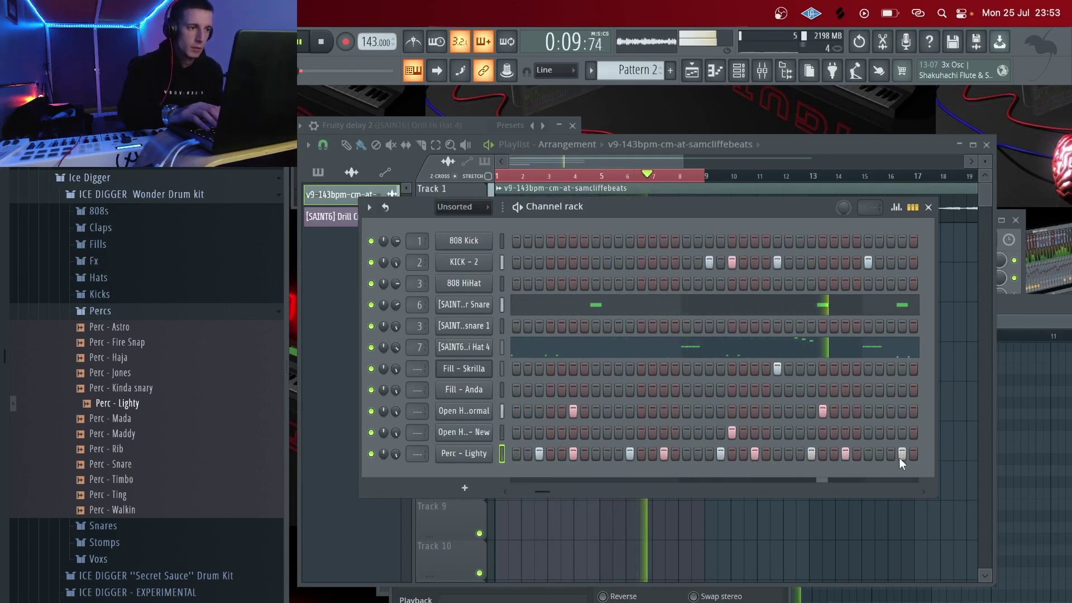
{"action": "left_click", "coordinate": [922, 492]}
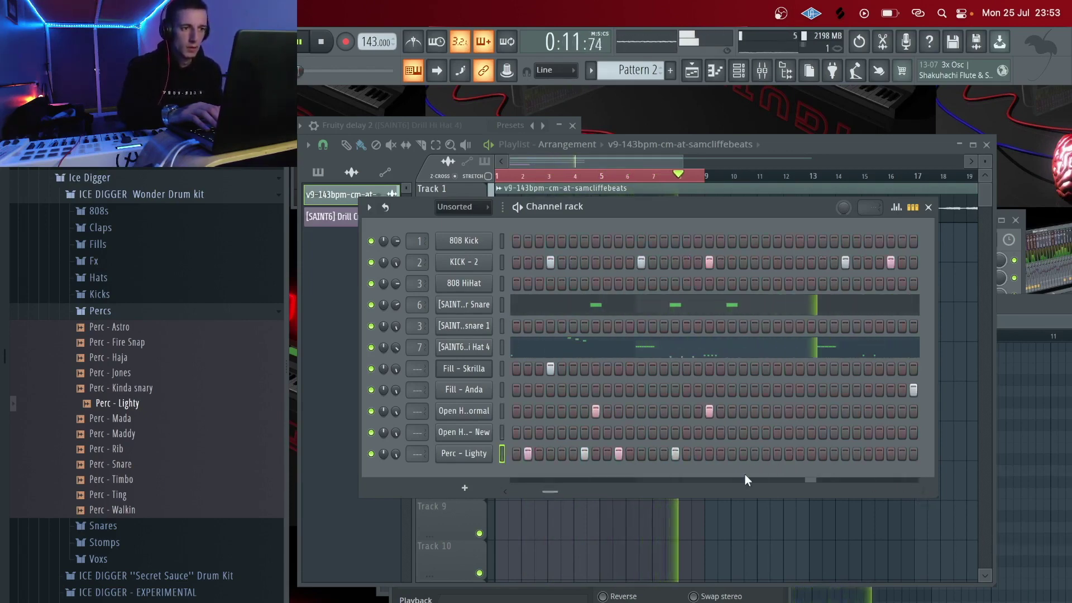
{"action": "left_click", "coordinate": [766, 454]}
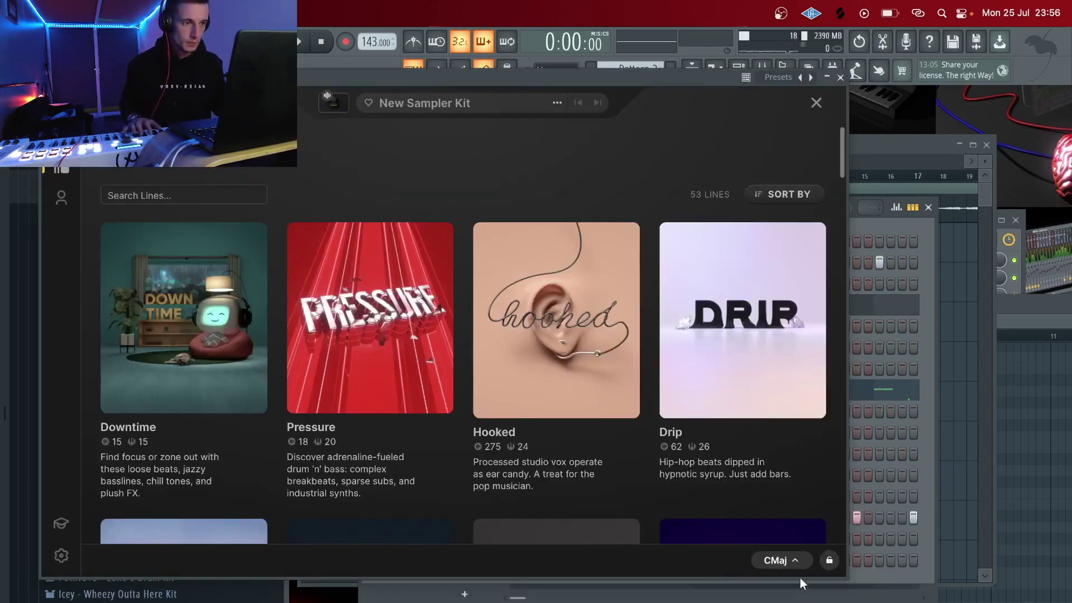
- Set the Arcade session key to B♭ Min and browse the sampler lines for a suitable one
{"action": "left_click", "coordinate": [793, 563]}
{"action": "left_click", "coordinate": [793, 214]}
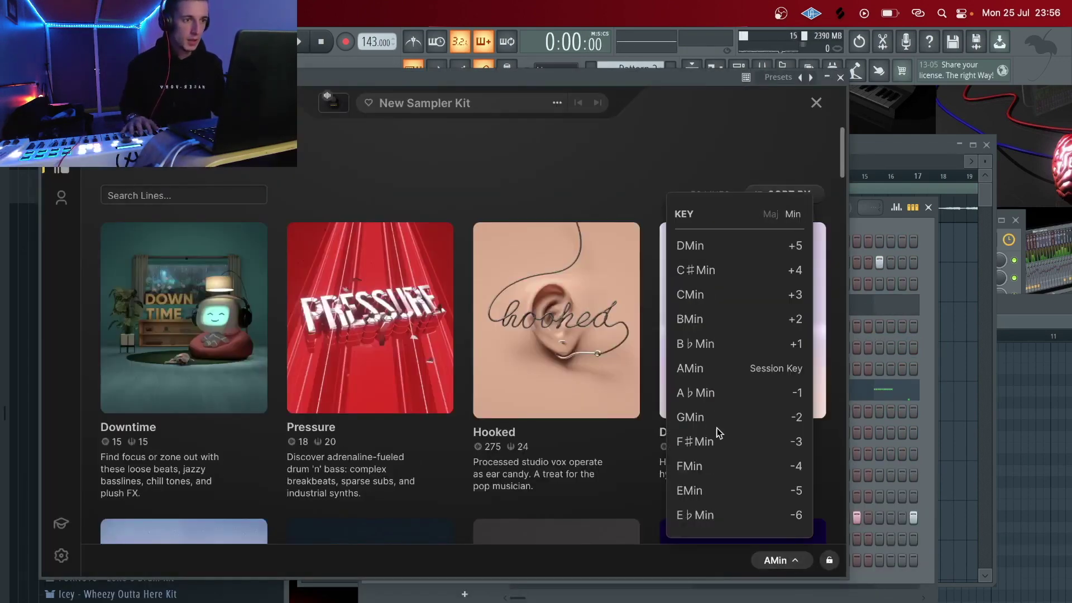
{"action": "left_click", "coordinate": [724, 345]}
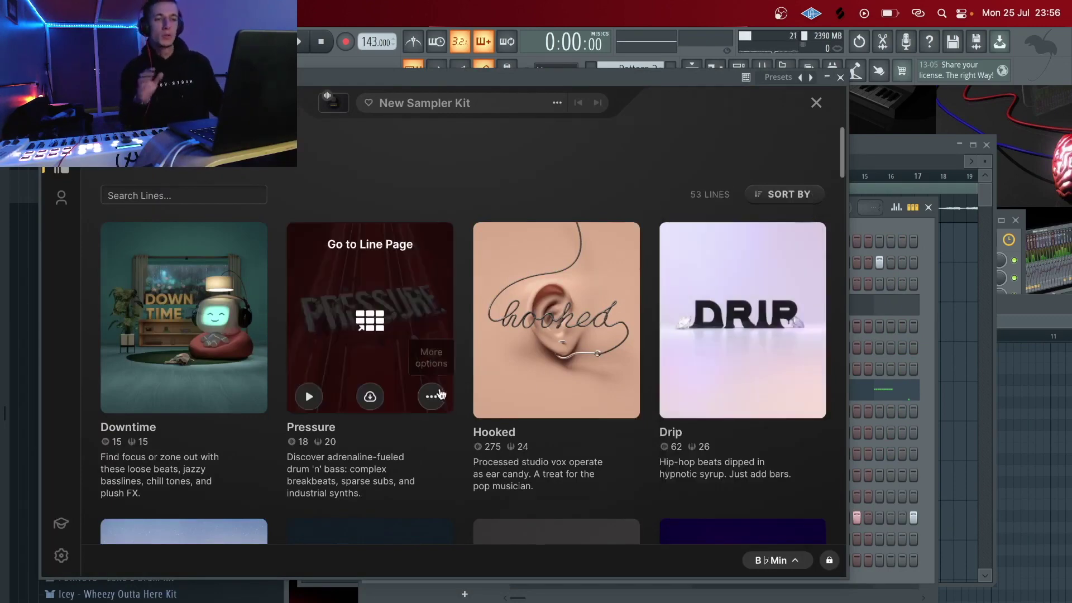
{"action": "scroll", "coordinate": [436, 396], "scroll_direction": "down", "scroll_amount": 5}
{"action": "scroll", "coordinate": [239, 408], "scroll_direction": "up", "scroll_amount": 1}
{"action": "left_click", "coordinate": [239, 408]}
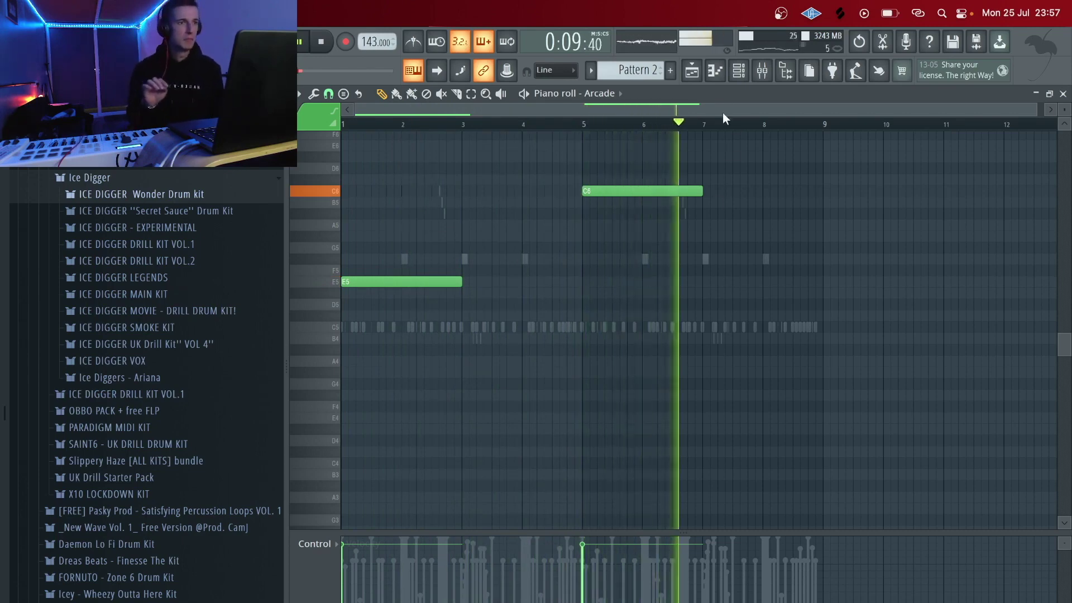
- Return from the Arcade piano roll to the playlist, check the channel rack and stop playback
{"action": "double_click", "coordinate": [729, 93]}
{"action": "left_click", "coordinate": [745, 148]}
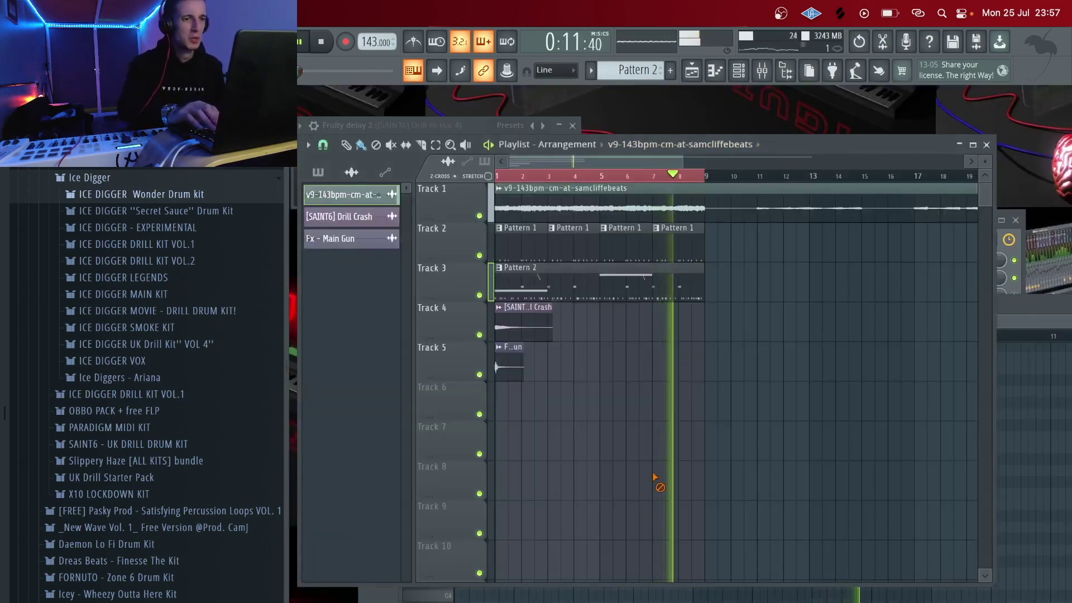
{"action": "key", "text": "F6"}
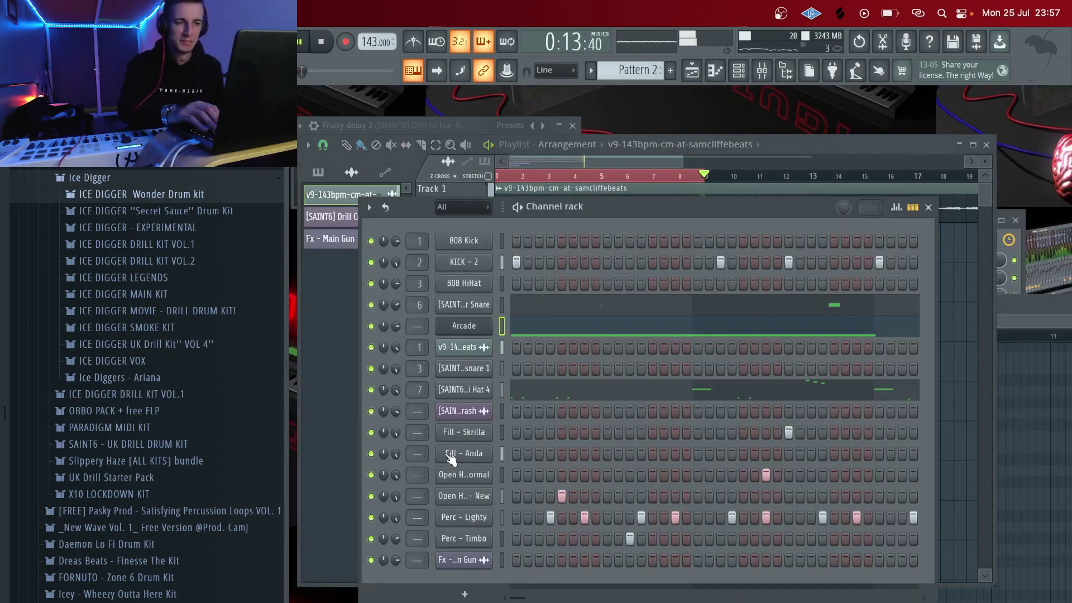
{"action": "key", "text": "space"}
{"action": "key", "text": "F6"}
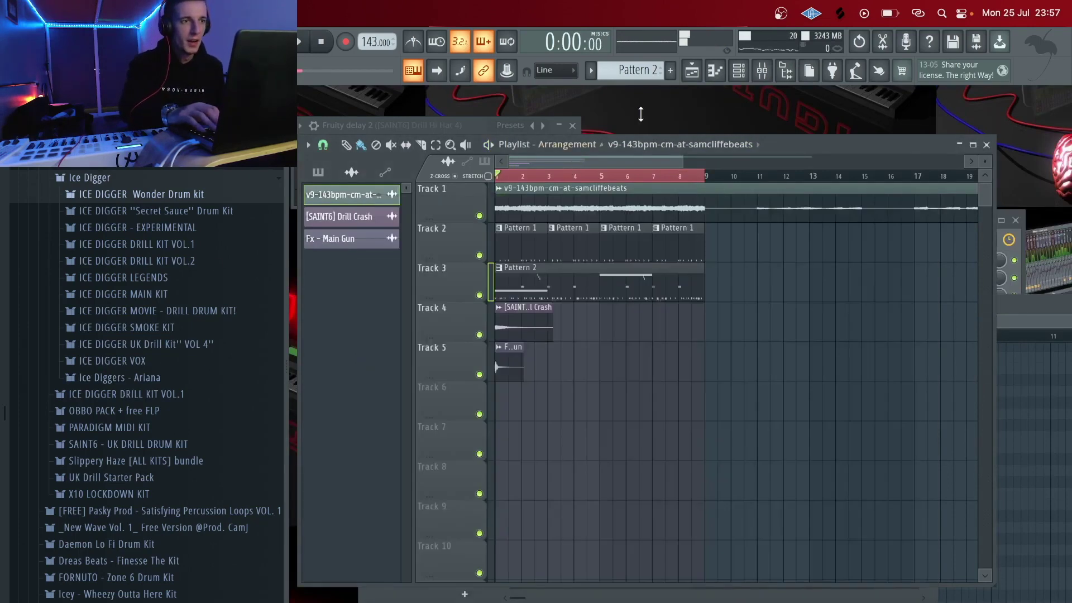
- Route the Arcade channel to mixer track 9
{"action": "left_click", "coordinate": [772, 73]}
{"action": "right_click", "coordinate": [547, 277]}
{"action": "mouse_move", "coordinate": [611, 382]}
{"action": "left_click", "coordinate": [702, 387]}
- Select the KICK - 2 channel and route it to mixer track 8
{"action": "key", "text": "F6"}
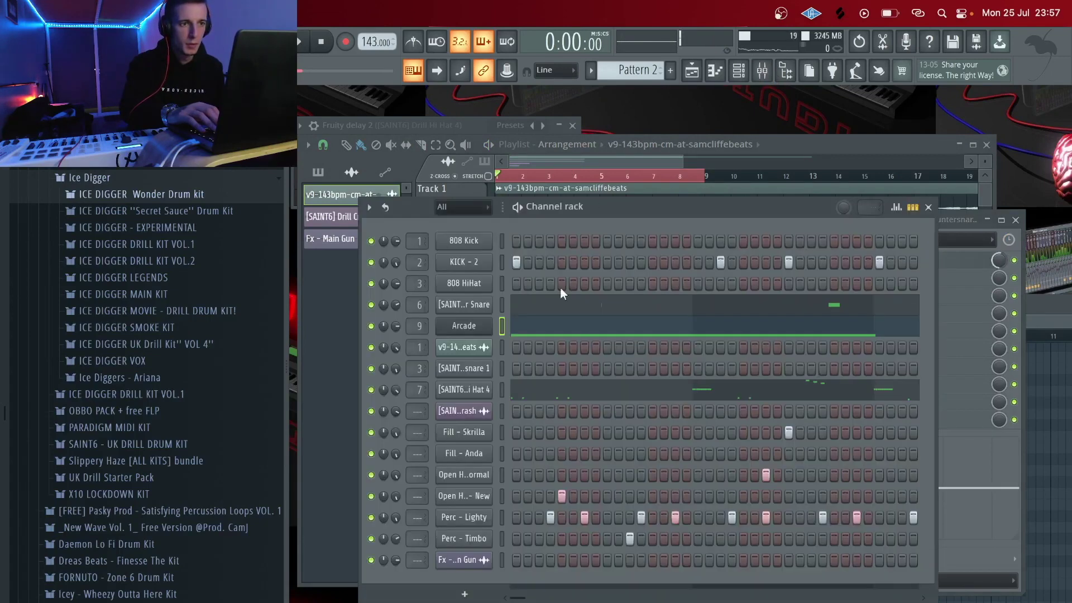
{"action": "left_click", "coordinate": [501, 263]}
{"action": "key", "text": "F6"}
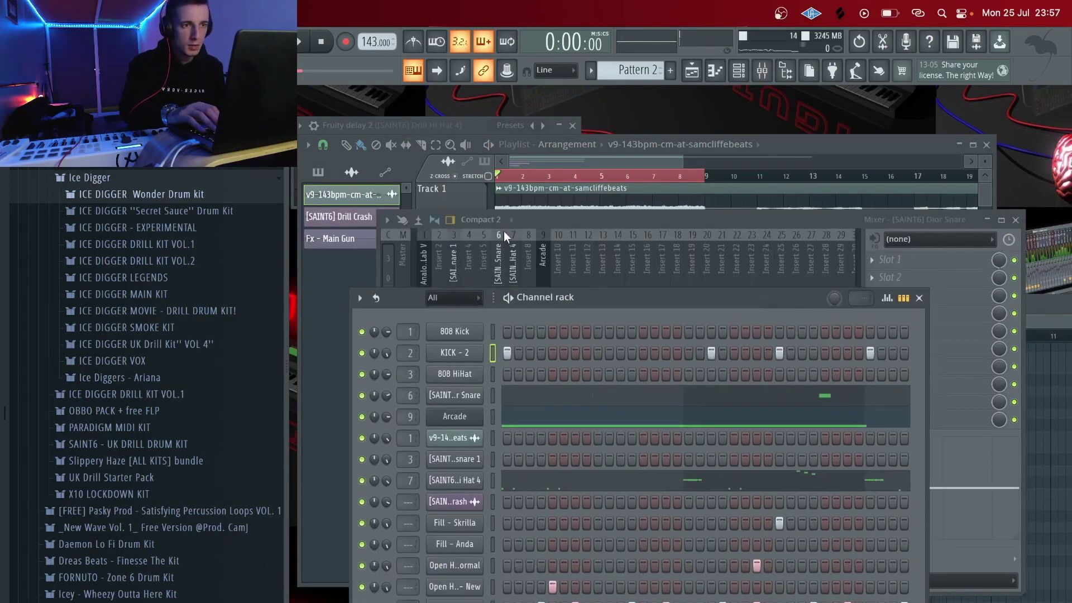
{"action": "right_click", "coordinate": [521, 263]}
{"action": "mouse_move", "coordinate": [592, 383]}
{"action": "left_click", "coordinate": [642, 386]}
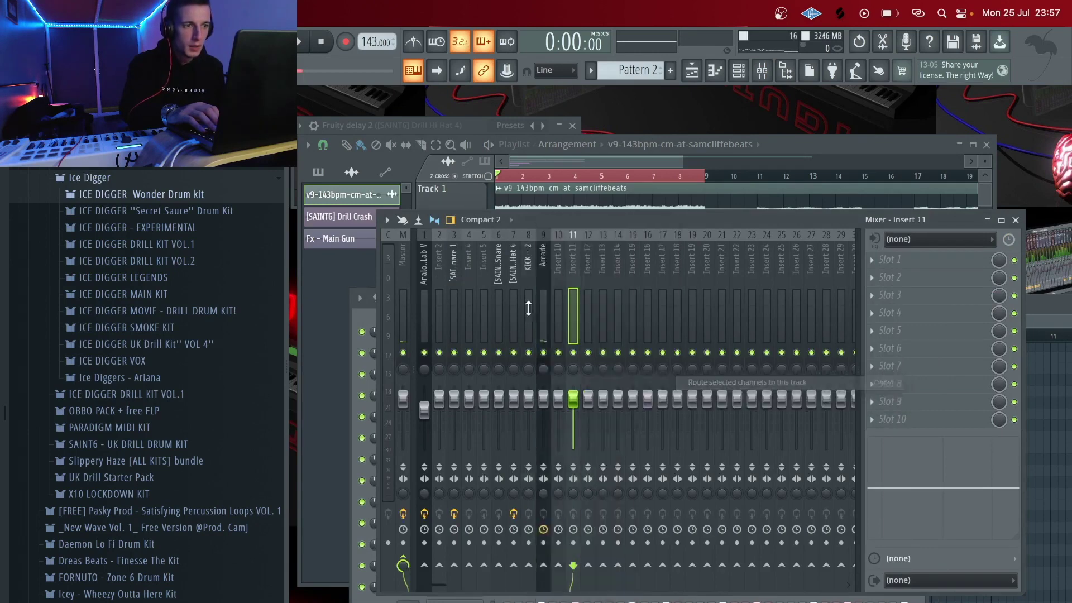
- Load Fruity Parametric EQ 2 in slot 2 of the Analog Lab V mixer track with the 20Hz + 18kHz cut preset
{"action": "left_click", "coordinate": [428, 269]}
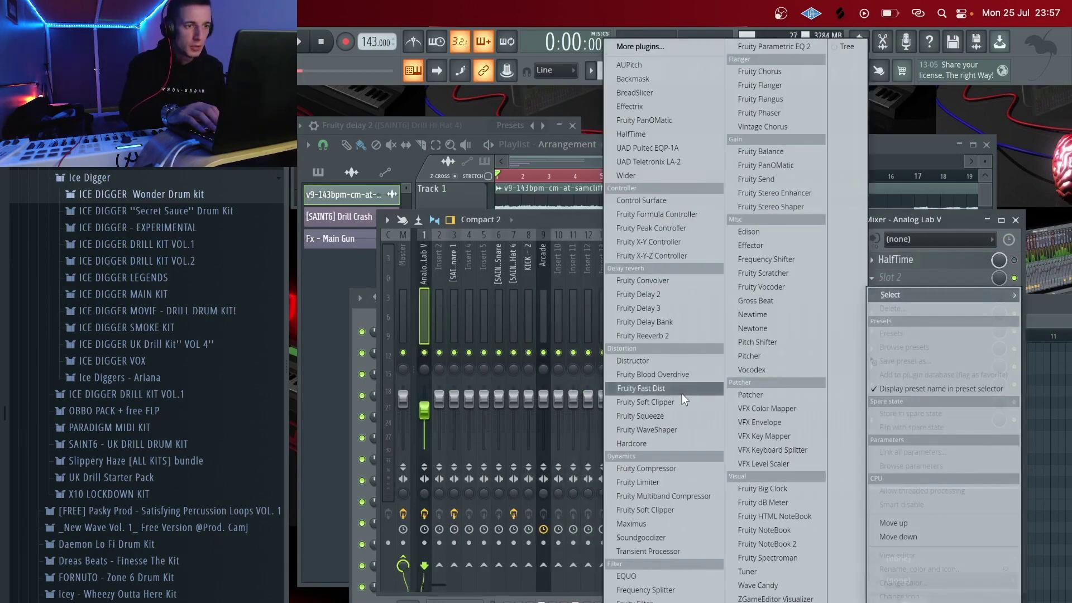
{"action": "left_click", "coordinate": [773, 44]}
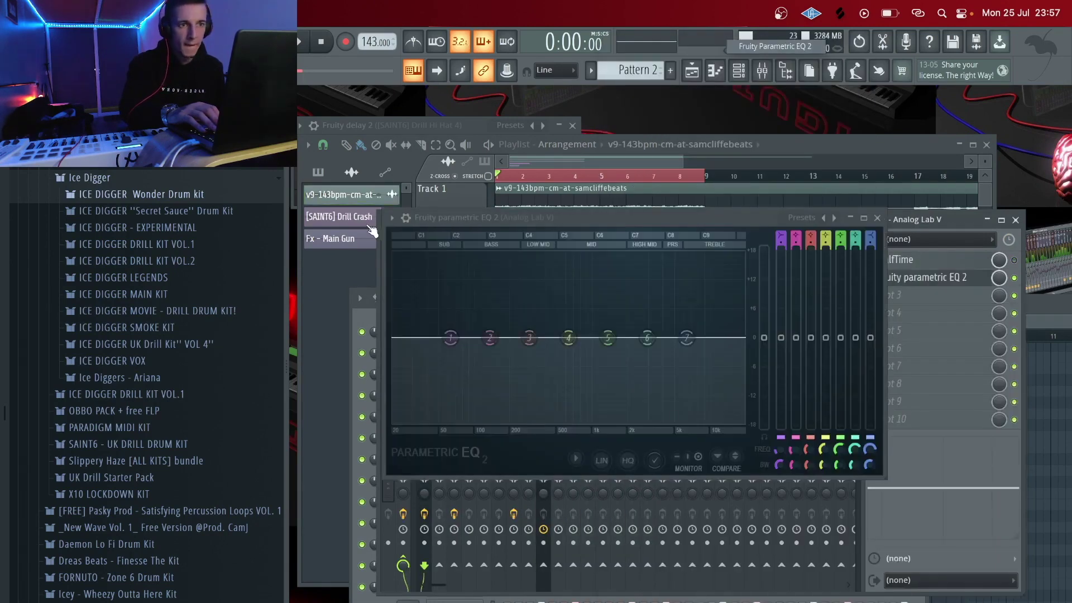
{"action": "left_click", "coordinate": [392, 218]}
{"action": "mouse_move", "coordinate": [406, 273]}
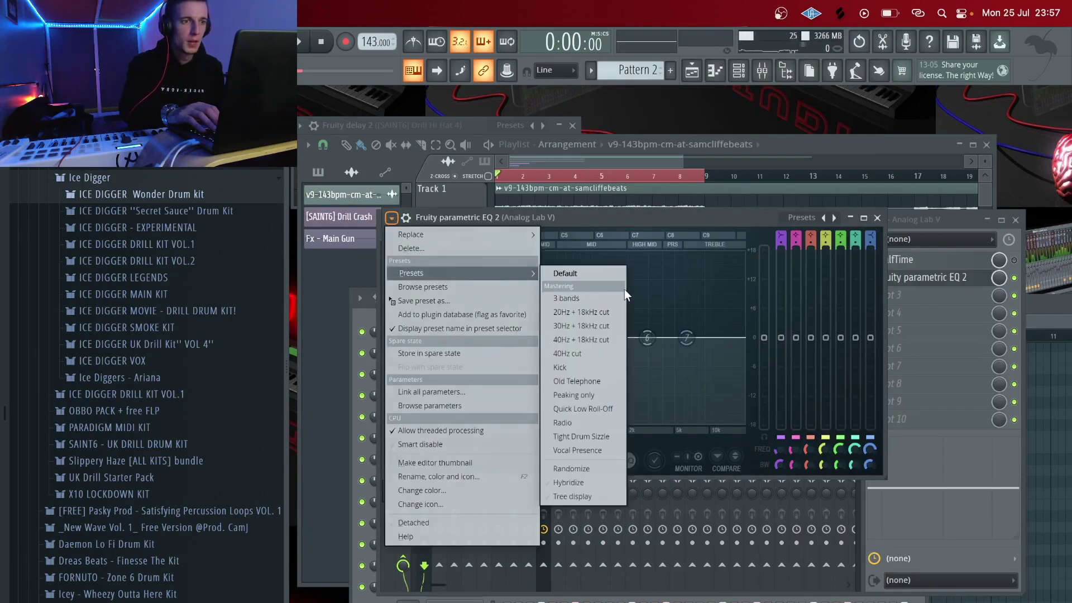
{"action": "left_click", "coordinate": [597, 313]}
- Raise the EQ's low cut to about 200 Hz while auditioning the sample loop
{"action": "key", "text": "space"}
{"action": "left_click_drag", "start_coordinate": [413, 341], "coordinate": [509, 338]}
{"action": "key", "text": "space"}
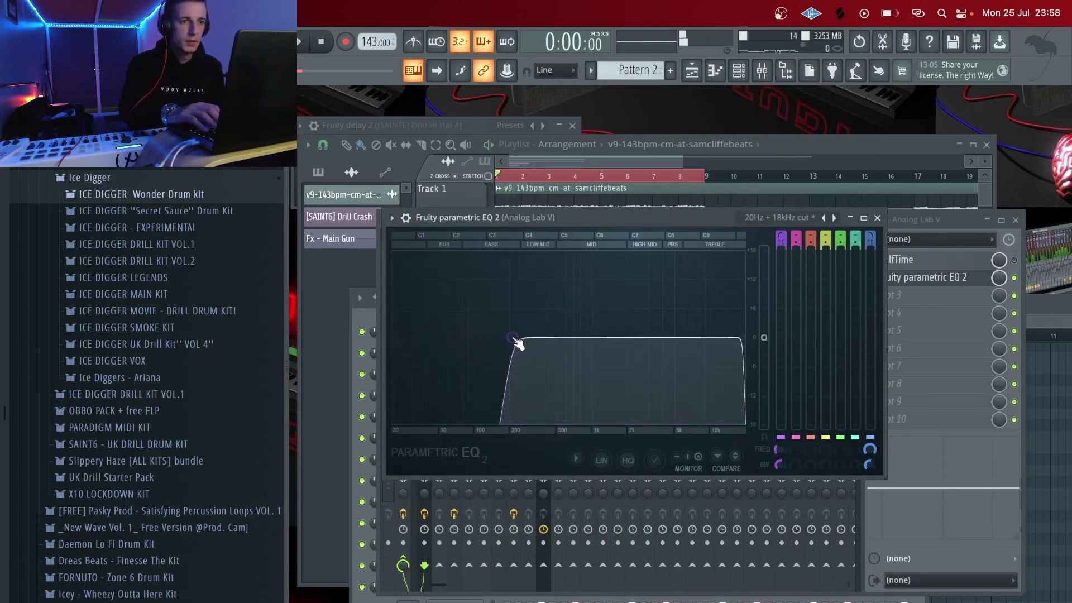
{"action": "key", "text": "space"}
- Stop the playback, check the Twitch stream chat in the browser and return to FL Studio
{"action": "left_click", "coordinate": [745, 156]}
{"action": "key", "text": "space"}
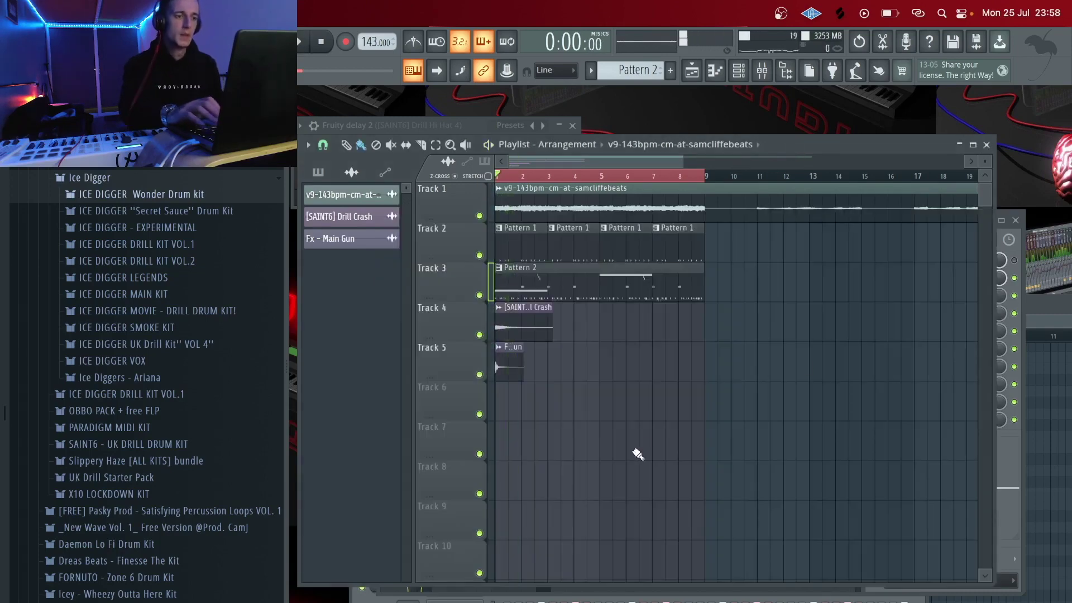
{"action": "key", "text": "super+Tab"}
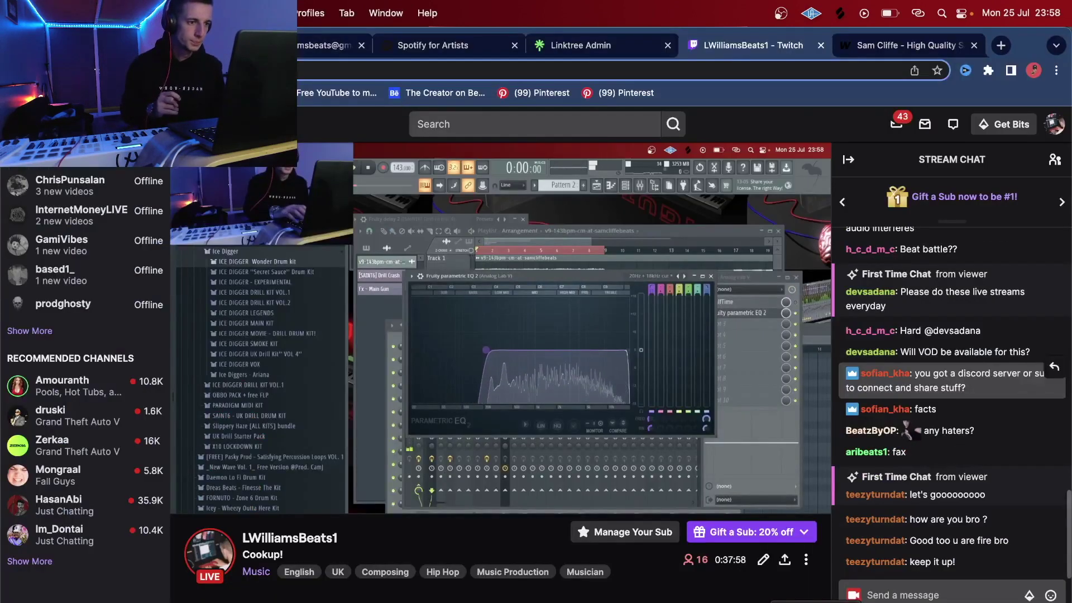
{"action": "key", "text": "super+Tab"}
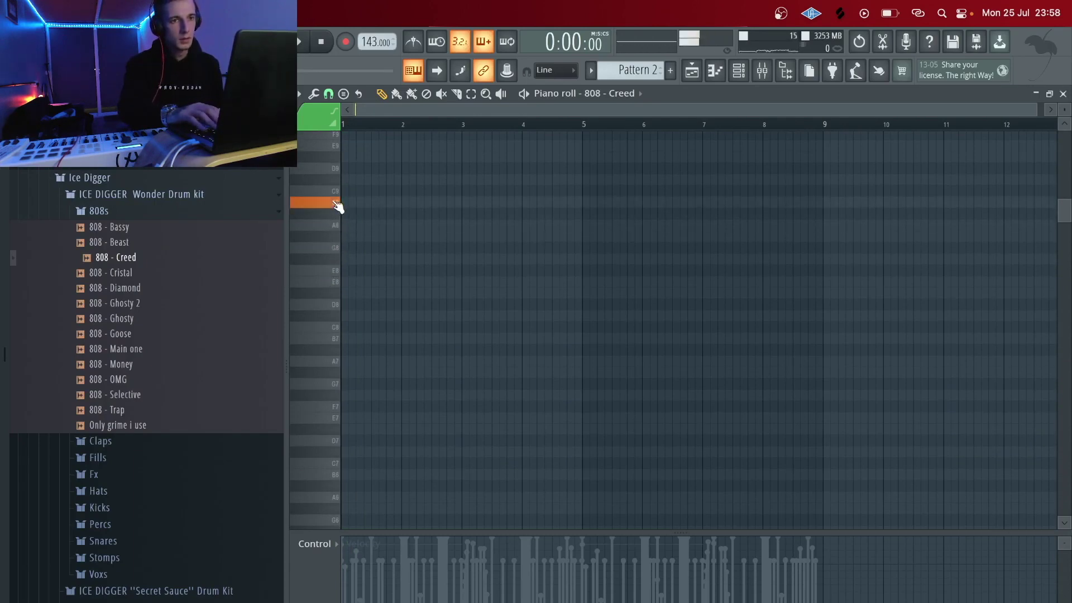
- Draw a two-bar 808 - Creed note at the start of Pattern 2, move it down to B4 and audition it
{"action": "scroll", "coordinate": [354, 447], "scroll_direction": "down", "scroll_amount": 5}
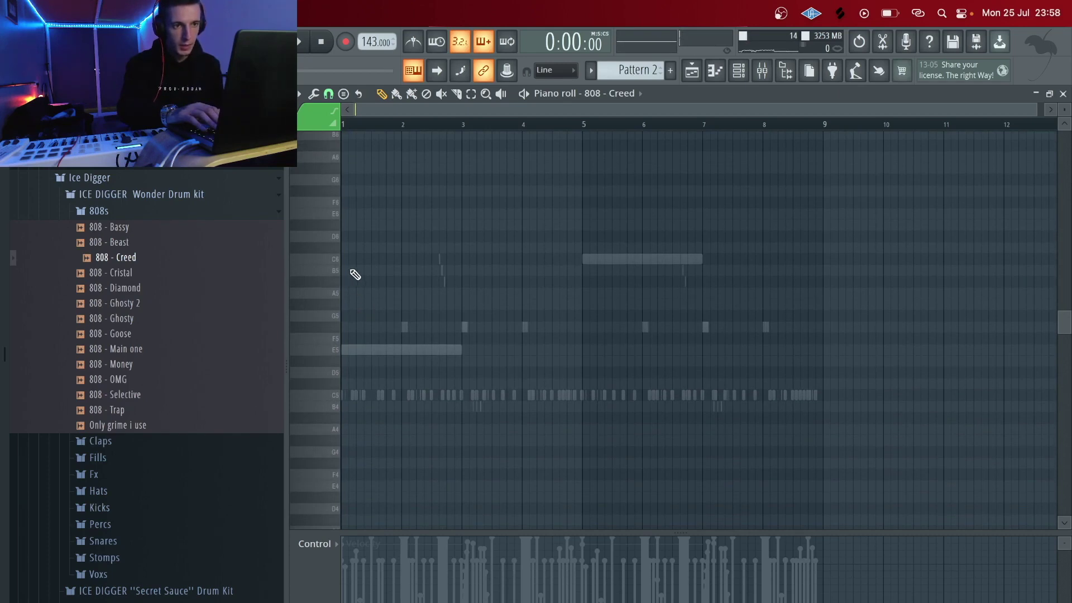
{"action": "left_click", "coordinate": [354, 272]}
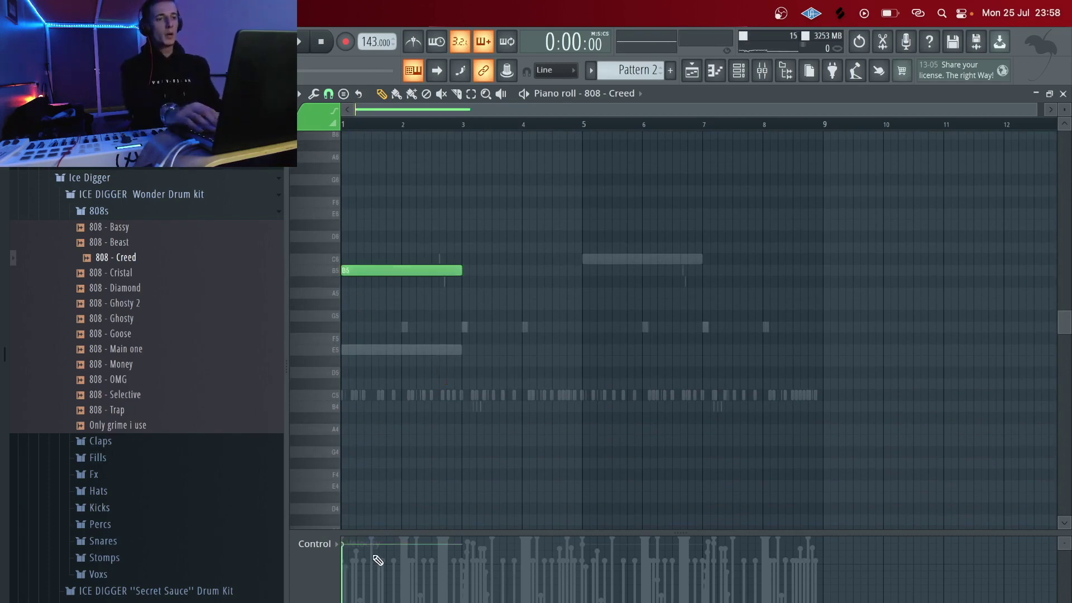
{"action": "left_click_drag", "start_coordinate": [366, 271], "coordinate": [264, 424]}
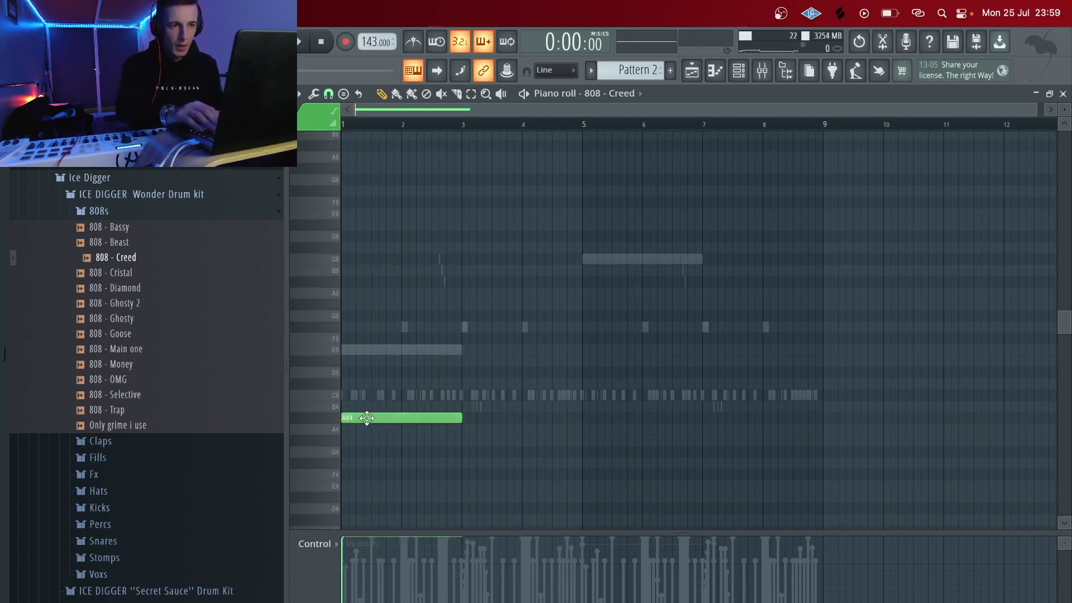
{"action": "left_click_drag", "start_coordinate": [366, 417], "coordinate": [371, 406]}
{"action": "key", "text": "space"}
{"action": "key", "text": "space"}
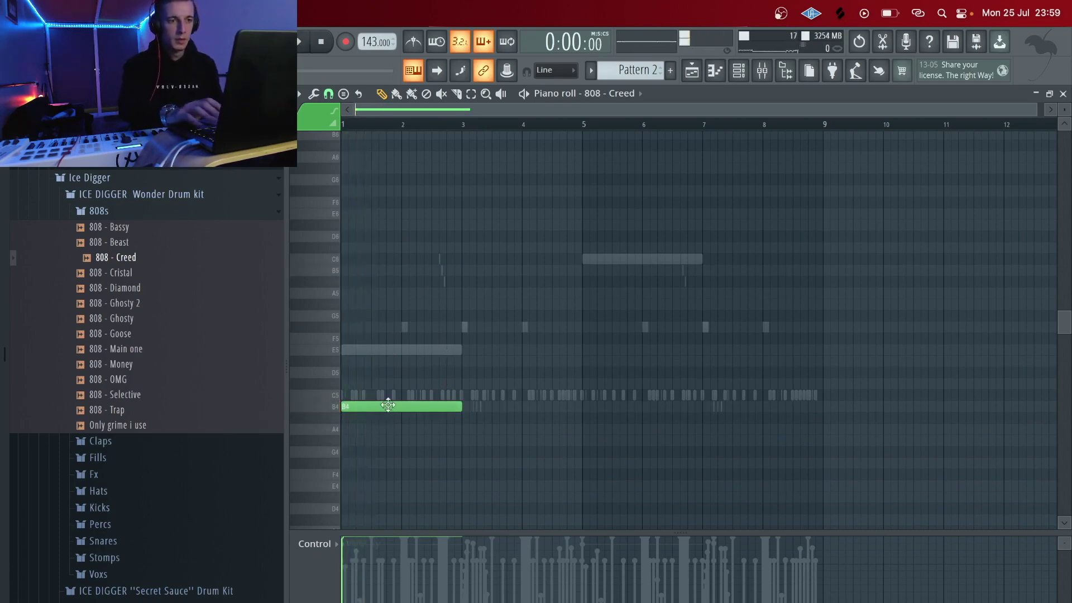
- Raise the 808 - Creed note an octave to B5, shorten it to half a bar and play it back
{"action": "key", "text": "ctrl+Up"}
{"action": "key", "text": "space"}
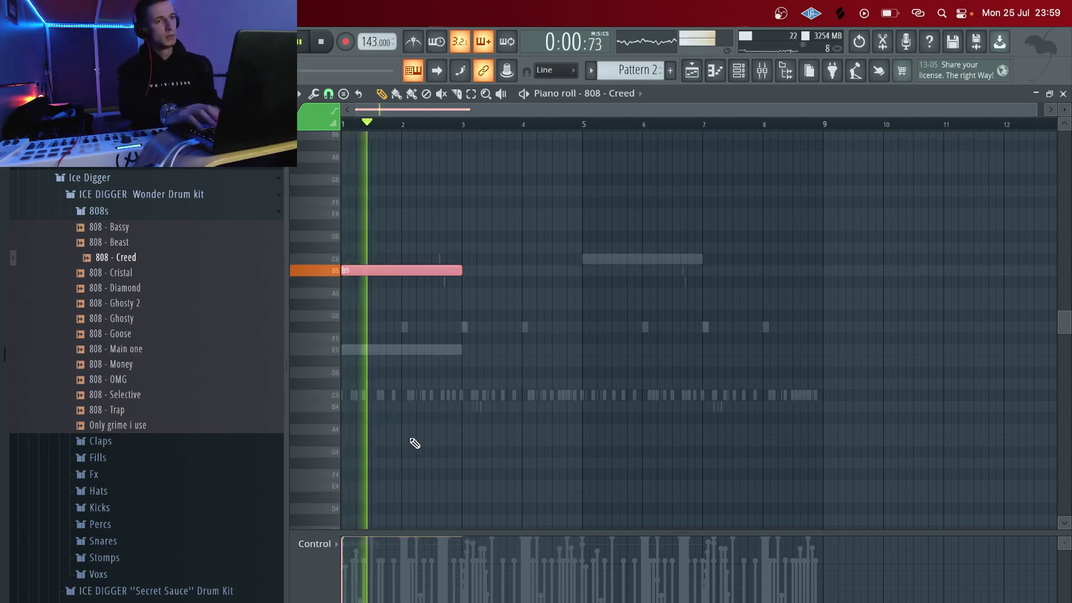
{"action": "key", "text": "space"}
{"action": "left_click_drag", "start_coordinate": [461, 271], "coordinate": [368, 272]}
{"action": "key", "text": "space"}
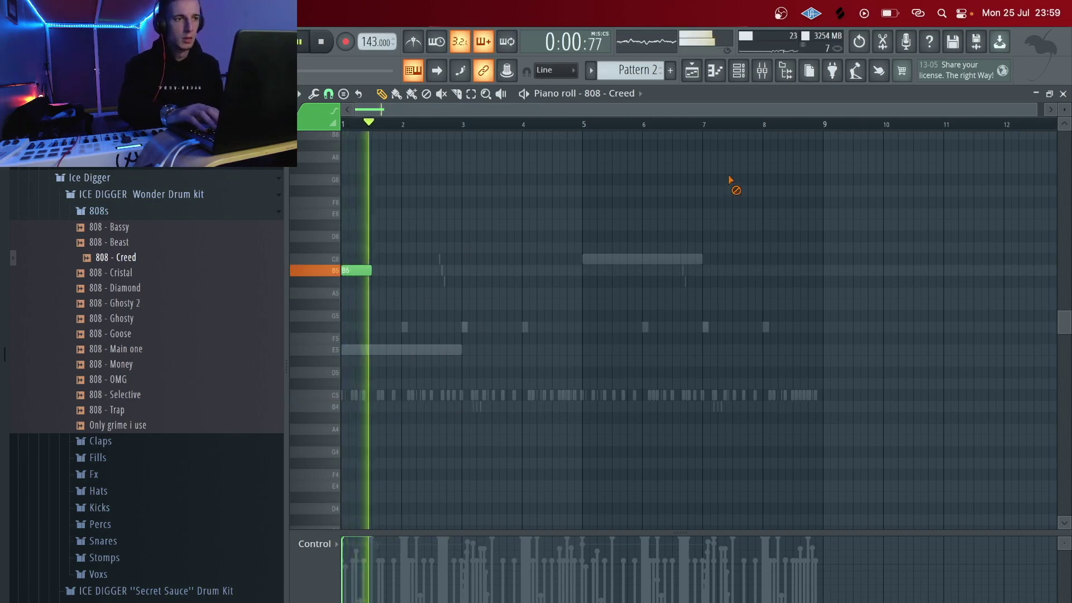
- Route the 808 - Creed channel to mixer track 10, lower its volume fader and bring up the playlist
{"action": "key", "text": "F9"}
{"action": "left_click", "coordinate": [561, 266]}
{"action": "right_click", "coordinate": [561, 265]}
{"action": "mouse_move", "coordinate": [649, 383]}
{"action": "left_click", "coordinate": [712, 379]}
{"action": "left_click_drag", "start_coordinate": [558, 401], "coordinate": [559, 422]}
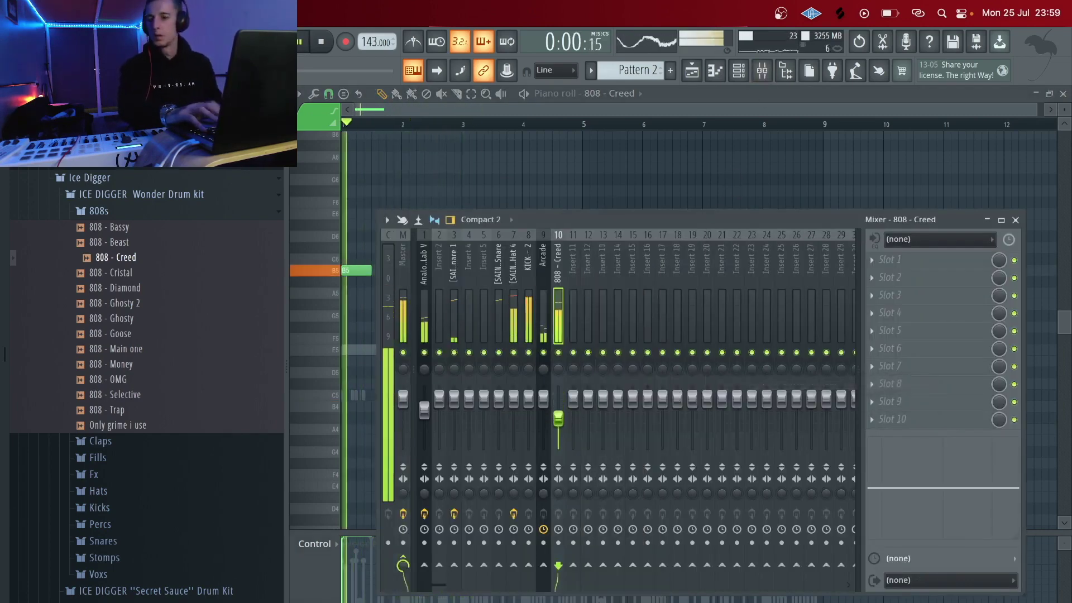
{"action": "key", "text": "space"}
{"action": "key", "text": "F5"}
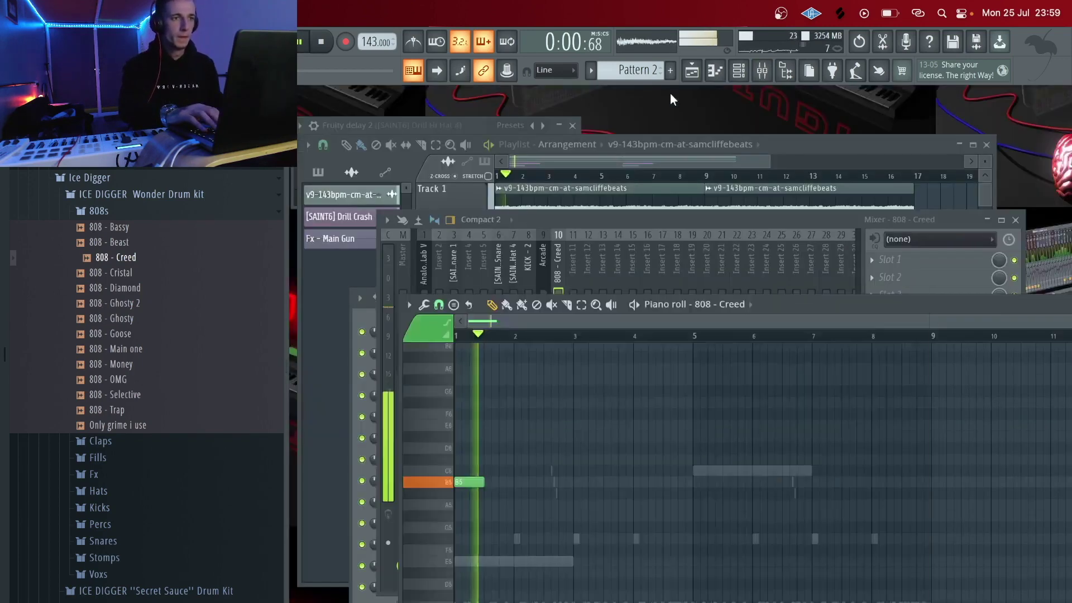
- Inspect the volume envelope and sample settings of the 808 - Creed channel, resume playback and reopen its piano roll
{"action": "key", "text": "F6"}
{"action": "key", "text": "space"}
{"action": "left_click", "coordinate": [455, 331]}
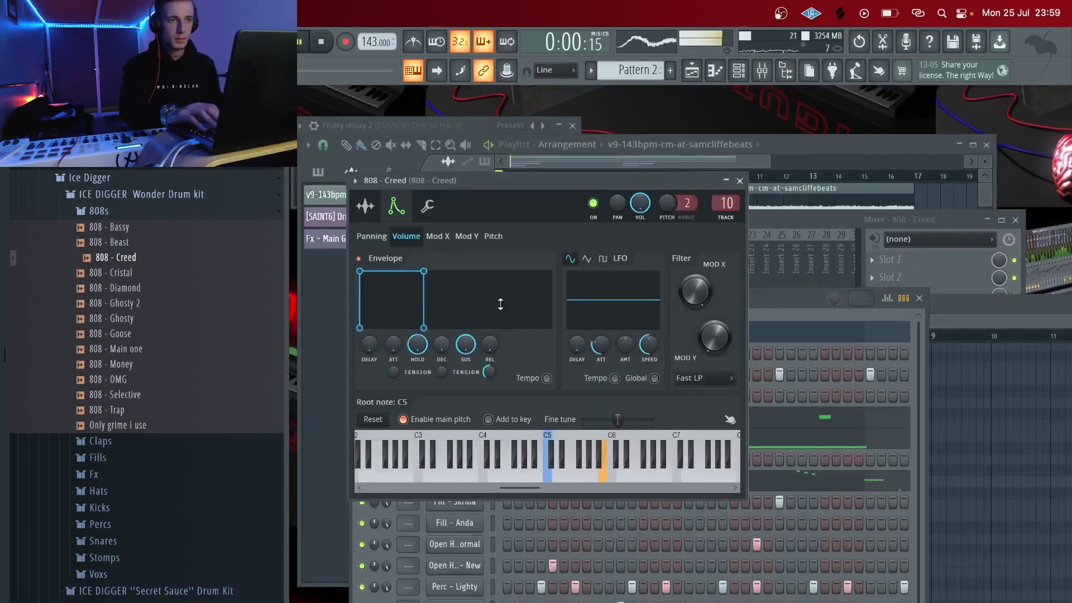
{"action": "left_click", "coordinate": [366, 206]}
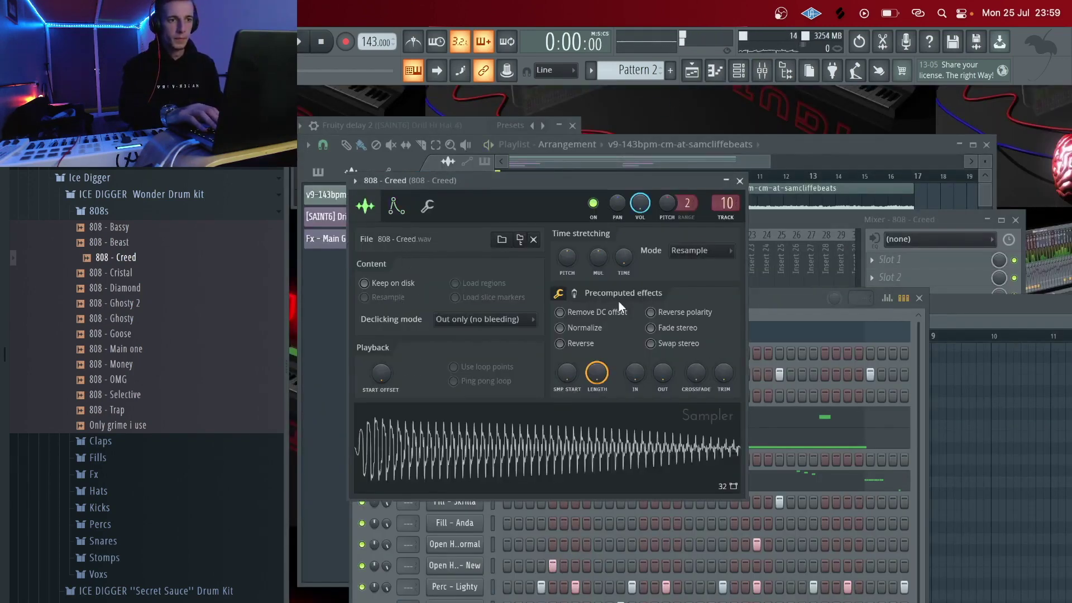
{"action": "key", "text": "space"}
{"action": "key", "text": "Escape"}
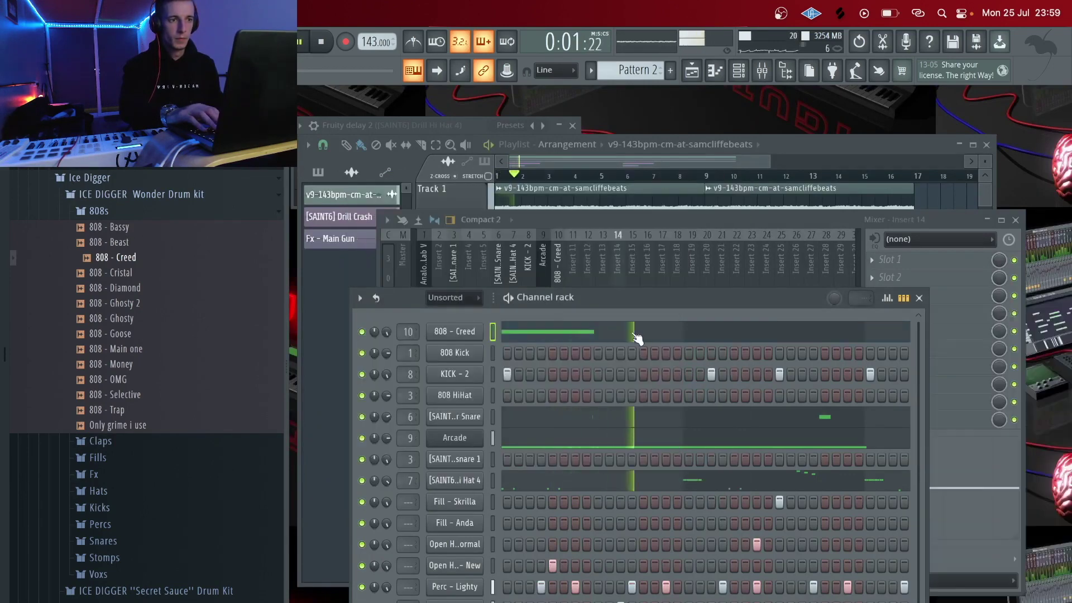
{"action": "key", "text": "F7"}
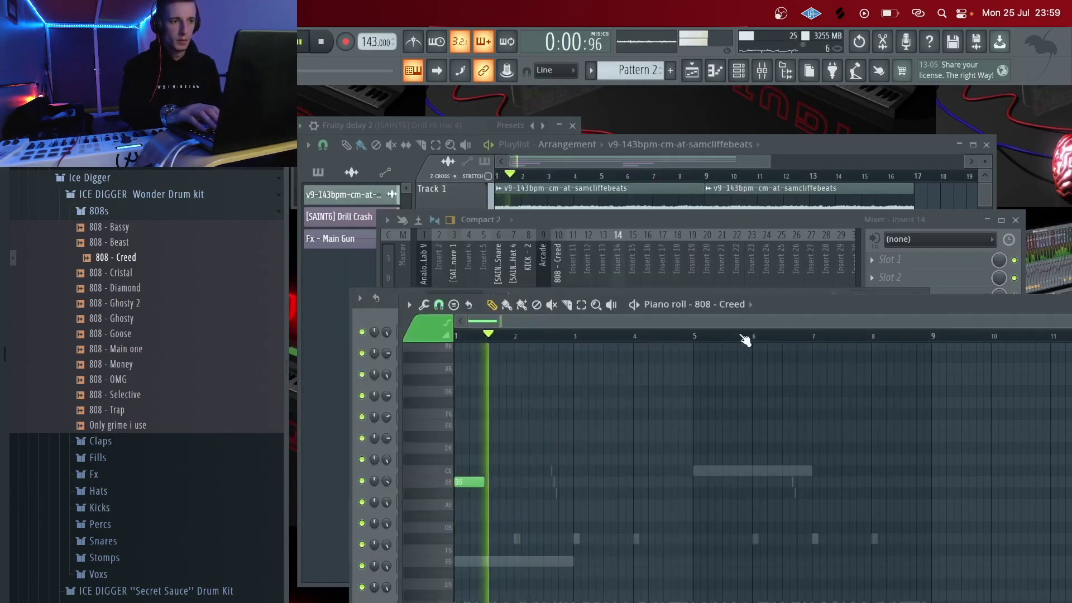
- Maximize the piano roll and add a half-bar B4 note on the second beat of bar 2
{"action": "double_click", "coordinate": [726, 304]}
{"action": "scroll", "coordinate": [474, 385], "scroll_direction": "down", "scroll_amount": 3}
{"action": "key", "text": "space"}
{"action": "key", "text": "space"}
{"action": "left_click_drag", "start_coordinate": [406, 334], "coordinate": [431, 340]}
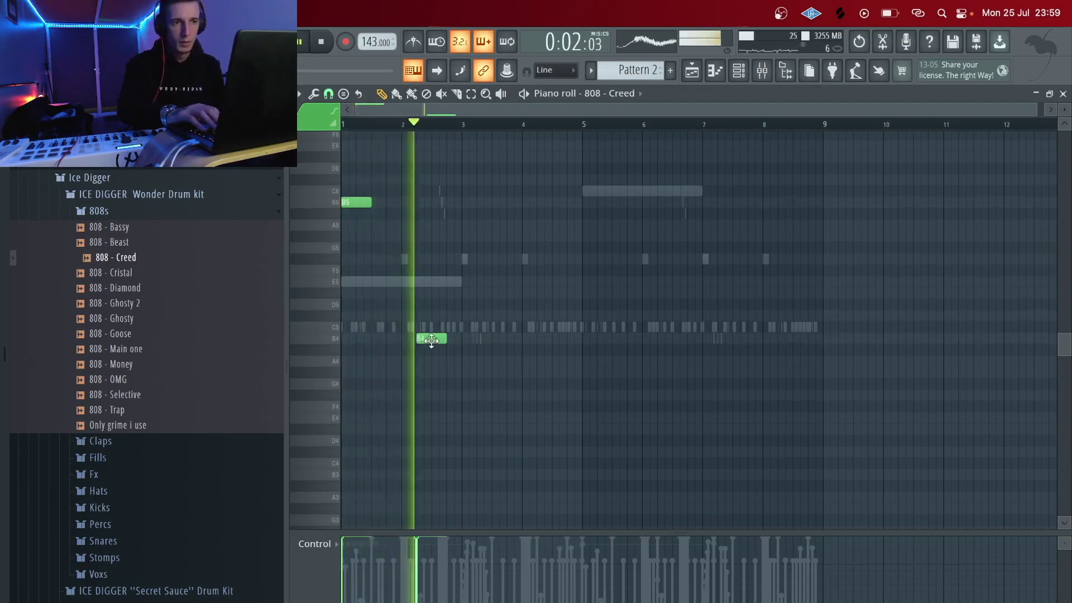
- Add a half-bar B5 note at the start of bar 3 and a short B5 note midway through bar 4
{"action": "left_click_drag", "start_coordinate": [1036, 109], "coordinate": [632, 201]}
{"action": "left_click", "coordinate": [634, 203]}
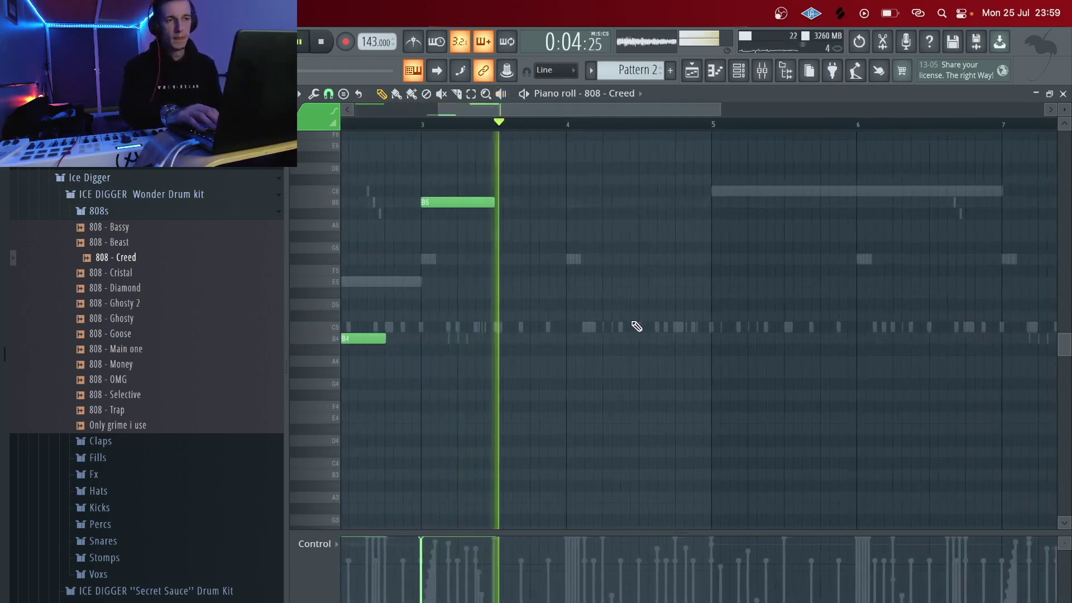
{"action": "left_click", "coordinate": [642, 202]}
{"action": "key", "text": "space"}
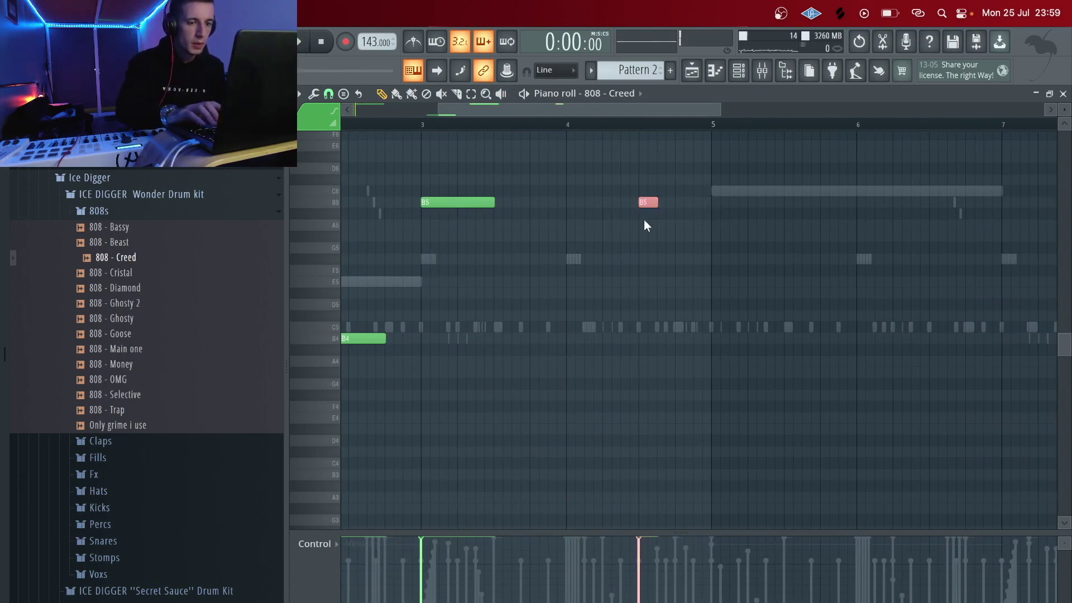
- Try to repeat the short B5 note in bar 4 three times in a row
{"action": "key", "text": "ctrl+b"}
{"action": "key", "text": "ctrl+b"}
{"action": "key", "text": "ctrl+b"}
{"action": "left_click", "coordinate": [677, 281]}
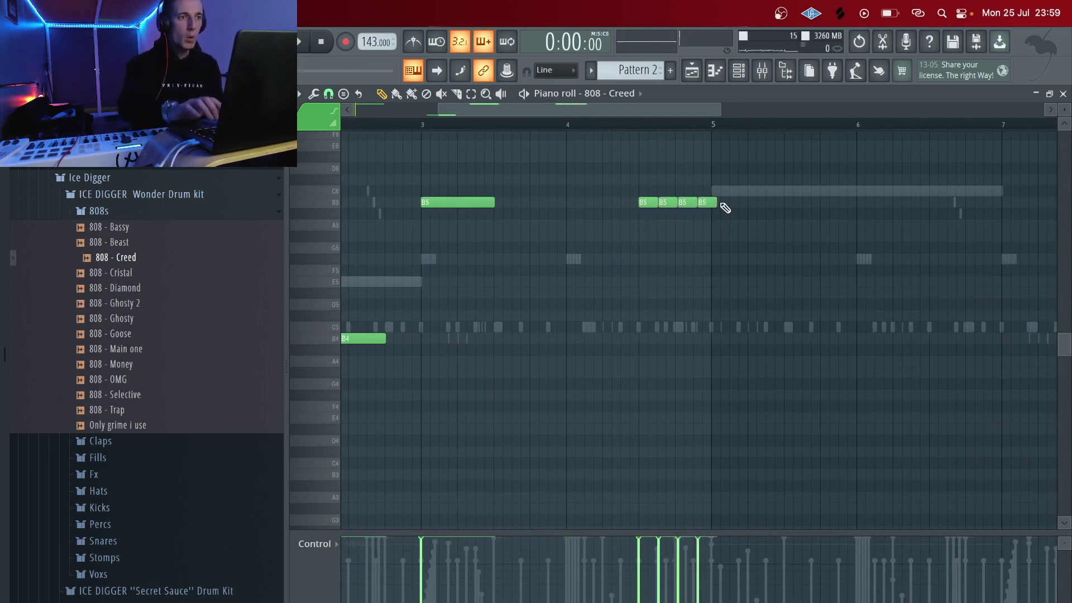
- Shorten the bar 4 note to an eighth of a bar using finer snapping and repeat it three times up to bar 5
{"action": "left_click_drag", "start_coordinate": [723, 114], "coordinate": [649, 115]}
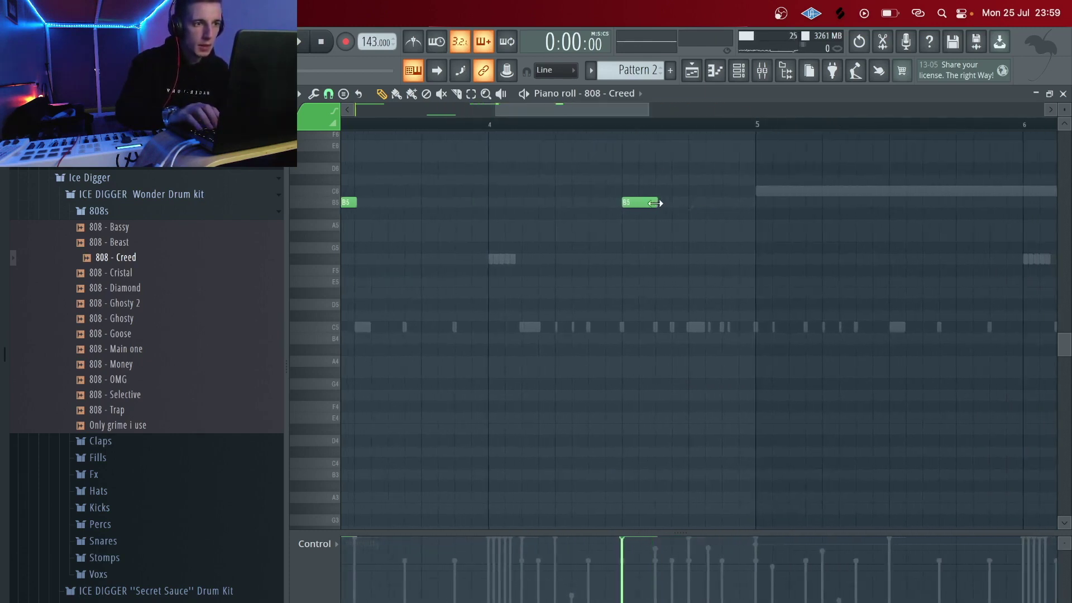
{"action": "left_click", "coordinate": [328, 94]}
{"action": "left_click", "coordinate": [344, 161]}
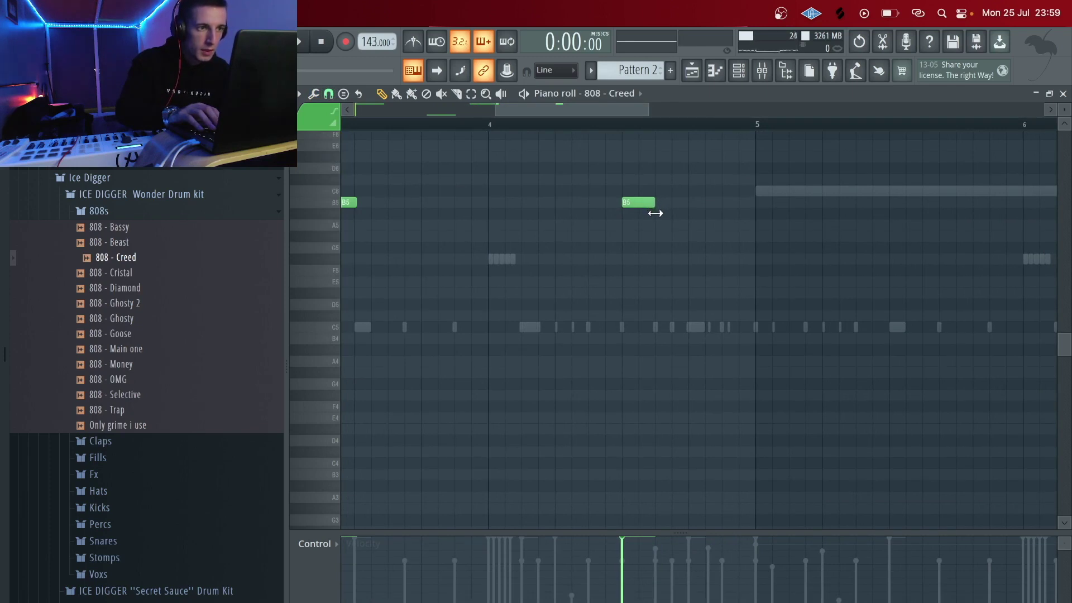
{"action": "left_click", "coordinate": [328, 94]}
{"action": "left_click", "coordinate": [361, 144]}
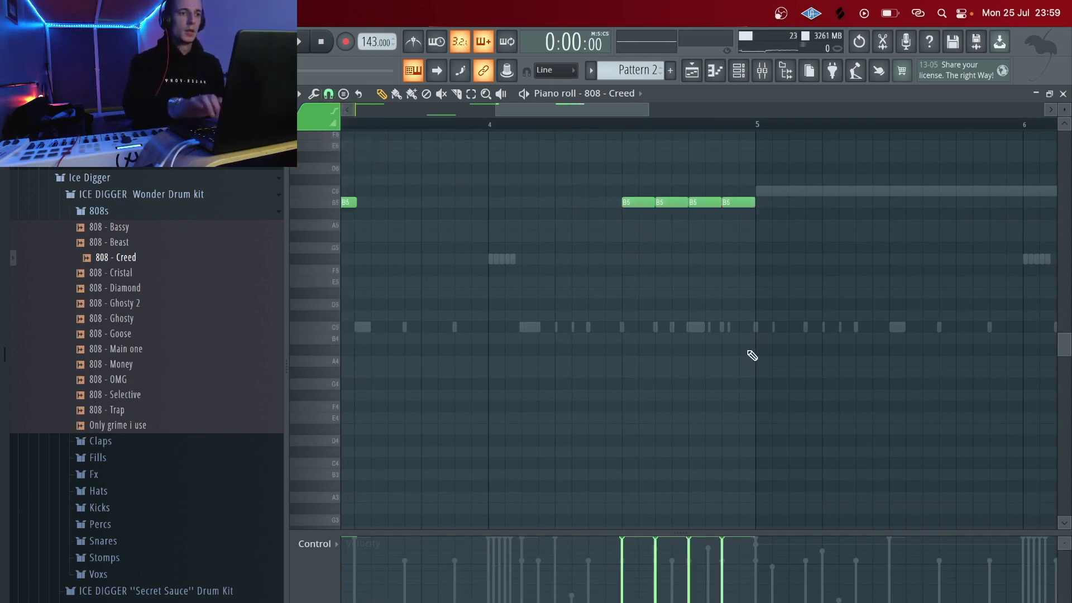
- Play back the bassline and lower the four short notes at the end of bar 4 an octave to B4
{"action": "scroll", "coordinate": [646, 145], "scroll_direction": "up", "scroll_amount": 3}
{"action": "left_click_drag", "start_coordinate": [650, 106], "coordinate": [596, 287]}
{"action": "key", "text": "space"}
{"action": "scroll", "coordinate": [596, 287], "scroll_direction": "up", "scroll_amount": 3}
{"action": "scroll", "coordinate": [476, 268], "scroll_direction": "up", "scroll_amount": 2}
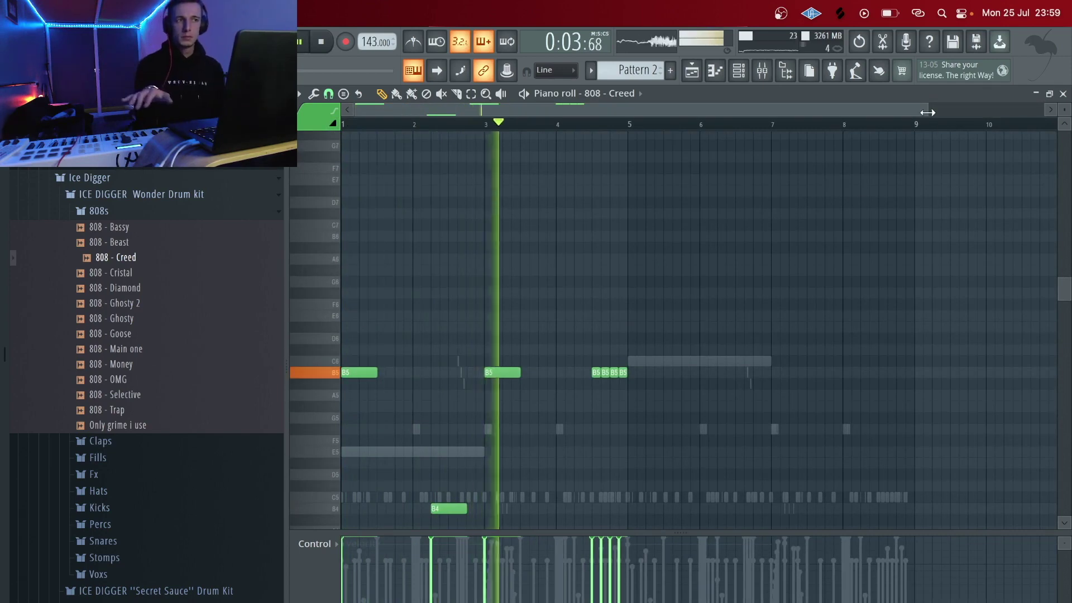
{"action": "left_click_drag", "start_coordinate": [928, 109], "coordinate": [652, 109]}
{"action": "left_click_drag", "start_coordinate": [929, 323], "coordinate": [815, 373]}
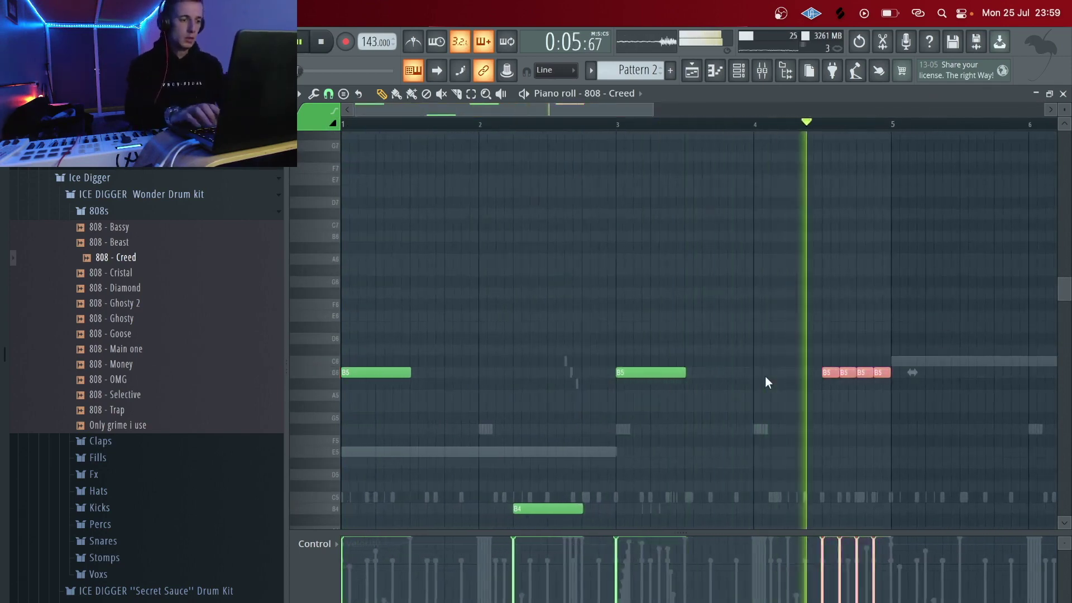
{"action": "key", "text": "ctrl+Down"}
{"action": "key", "text": "space"}
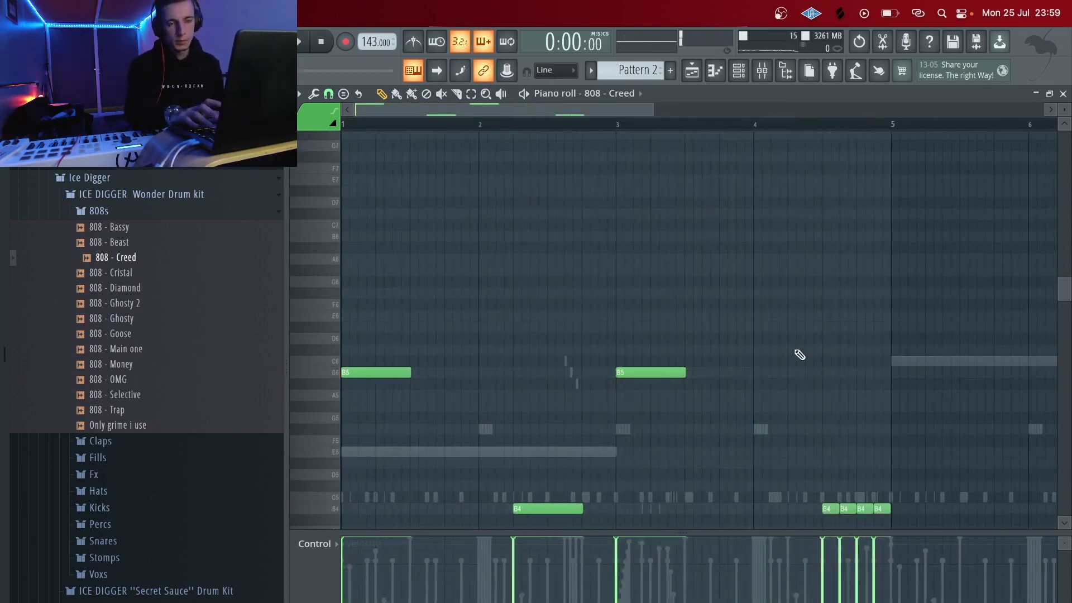
- Add a short slide note at F#5 over the second of the four B4 notes and raise it an octave
{"action": "scroll", "coordinate": [408, 292], "scroll_direction": "up", "scroll_amount": 4}
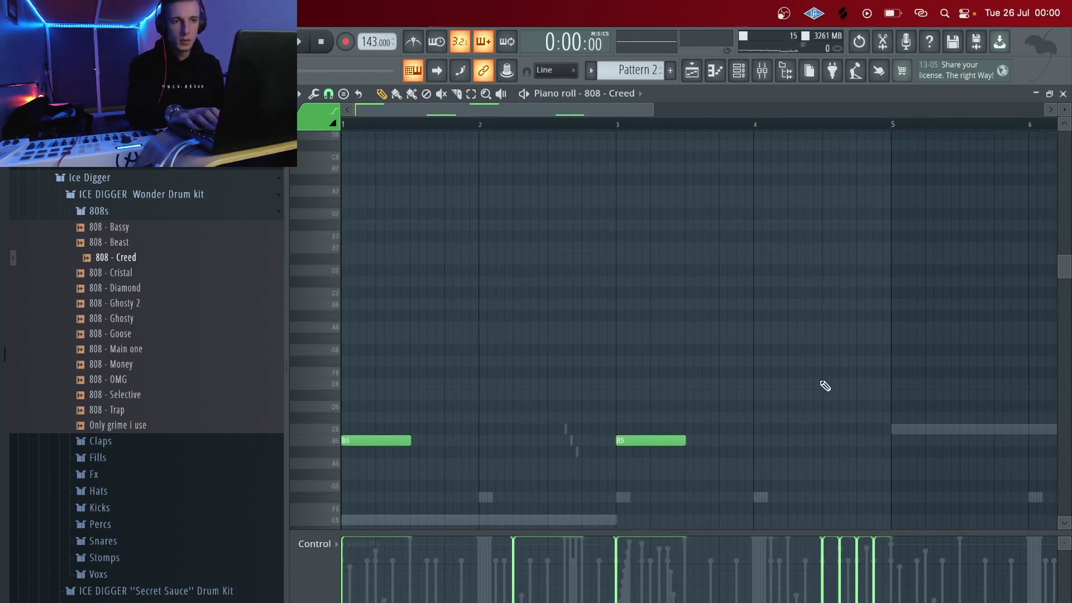
{"action": "scroll", "coordinate": [821, 383], "scroll_direction": "down", "scroll_amount": 10}
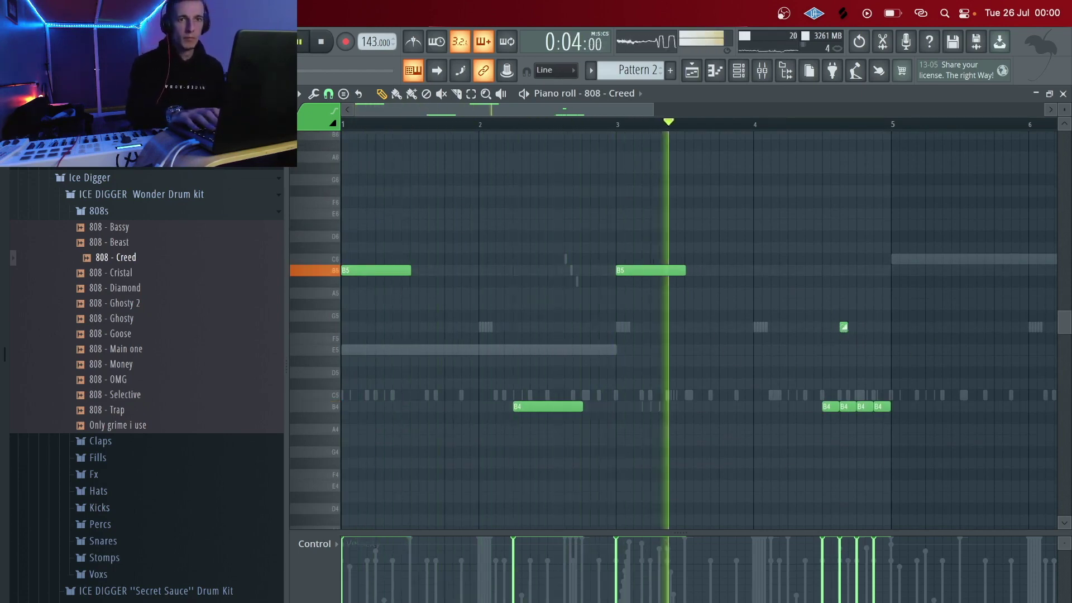
{"action": "left_click_drag", "start_coordinate": [462, 109], "coordinate": [554, 134]}
{"action": "key", "text": "space"}
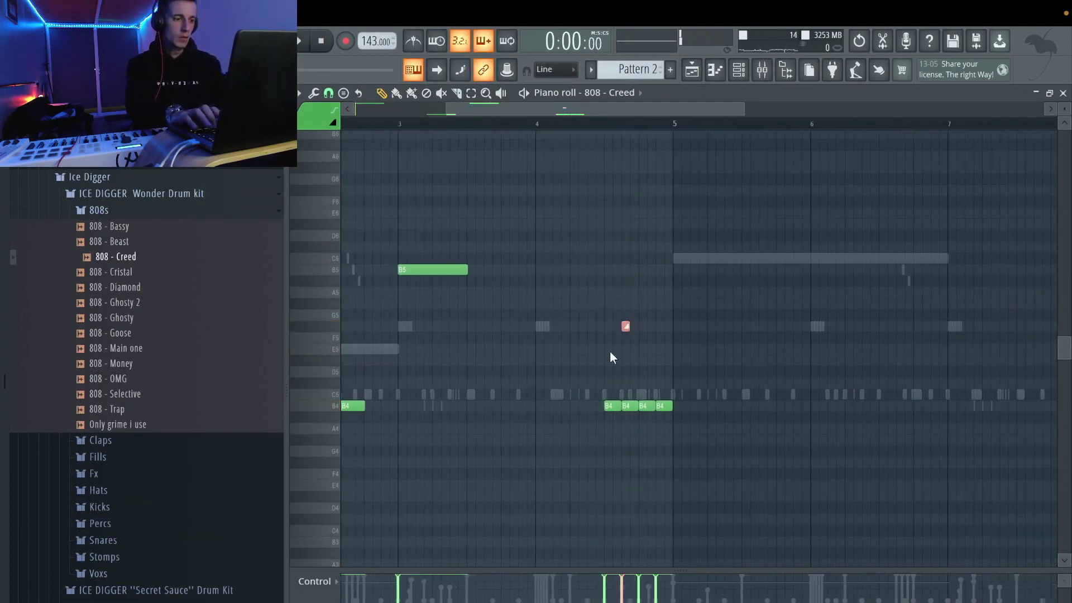
{"action": "key", "text": "ctrl+Up"}
{"action": "key", "text": "space"}
- Set playback to start in bar 4 and add a B5 slide note over the third short B4 note
{"action": "left_click", "coordinate": [545, 123]}
{"action": "key", "text": "space"}
{"action": "scroll", "coordinate": [608, 257], "scroll_direction": "up", "scroll_amount": 2}
{"action": "scroll", "coordinate": [609, 258], "scroll_direction": "up", "scroll_amount": 1}
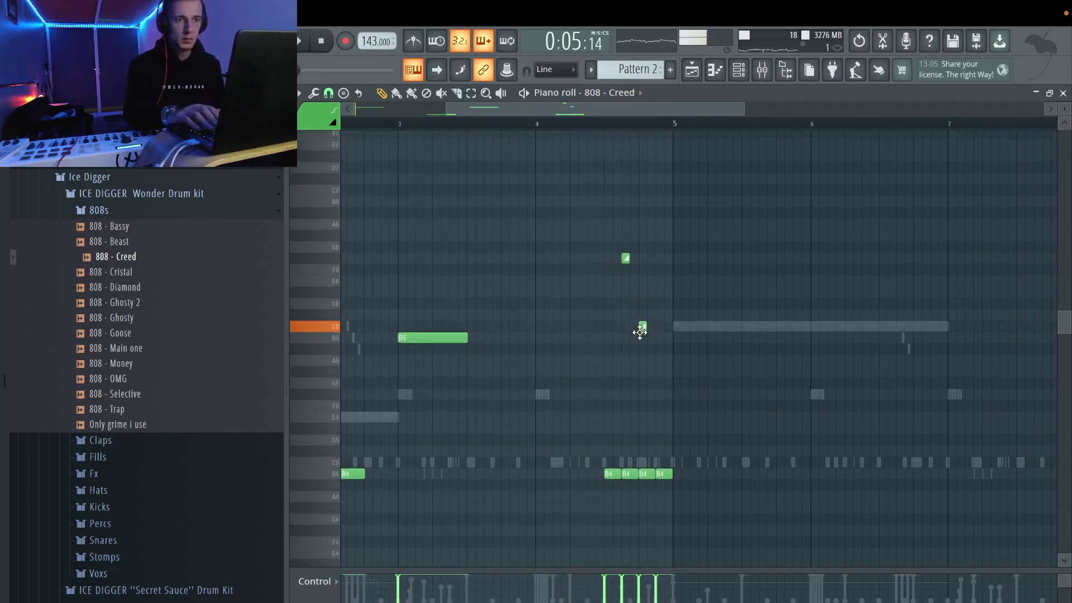
{"action": "key", "text": "space"}
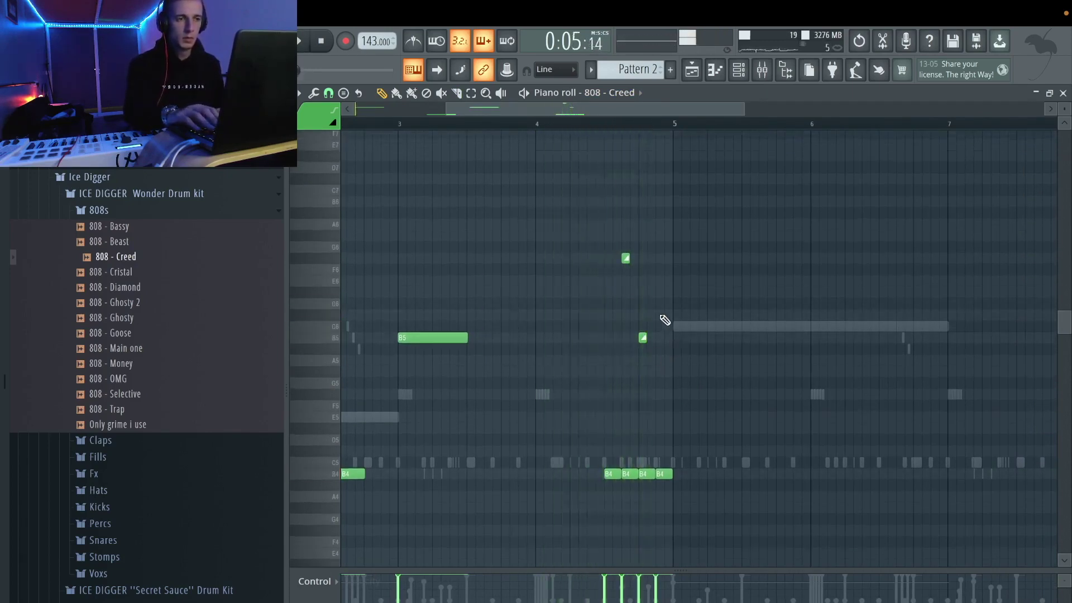
- Add a D6 slide note over the fourth short B4 note in bar 4 during playback
{"action": "key", "text": "space"}
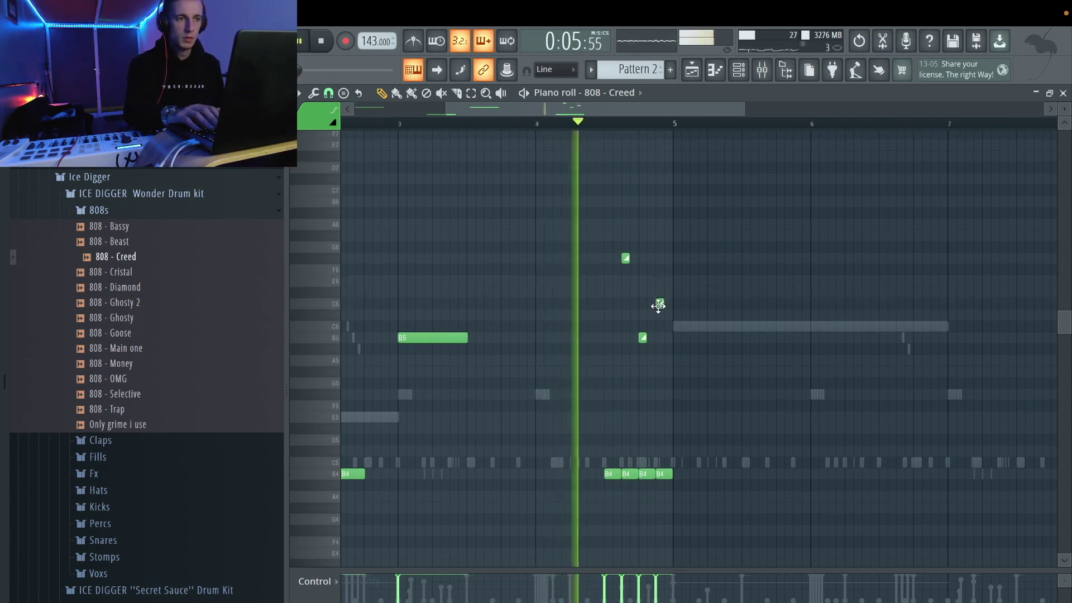
{"action": "key", "text": "space"}
{"action": "scroll", "coordinate": [371, 249], "scroll_direction": "up", "scroll_amount": 10}
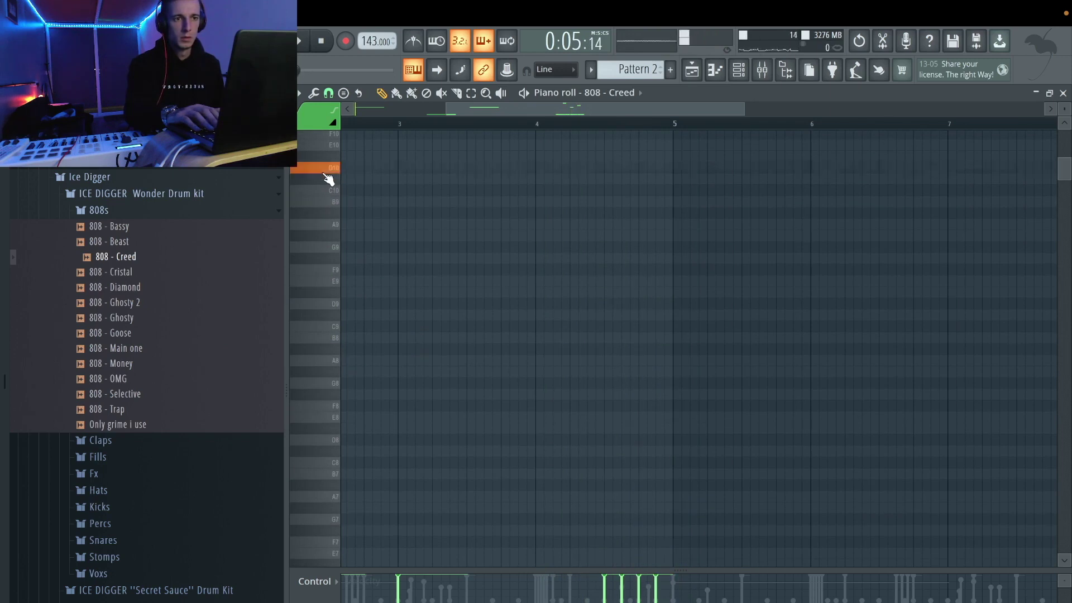
- Duplicate the four-bar 808 line into bars 5 to 8 and lower the B5 note at bar 5 an octave
{"action": "key", "text": "space"}
{"action": "scroll", "coordinate": [679, 340], "scroll_direction": "down", "scroll_amount": 10}
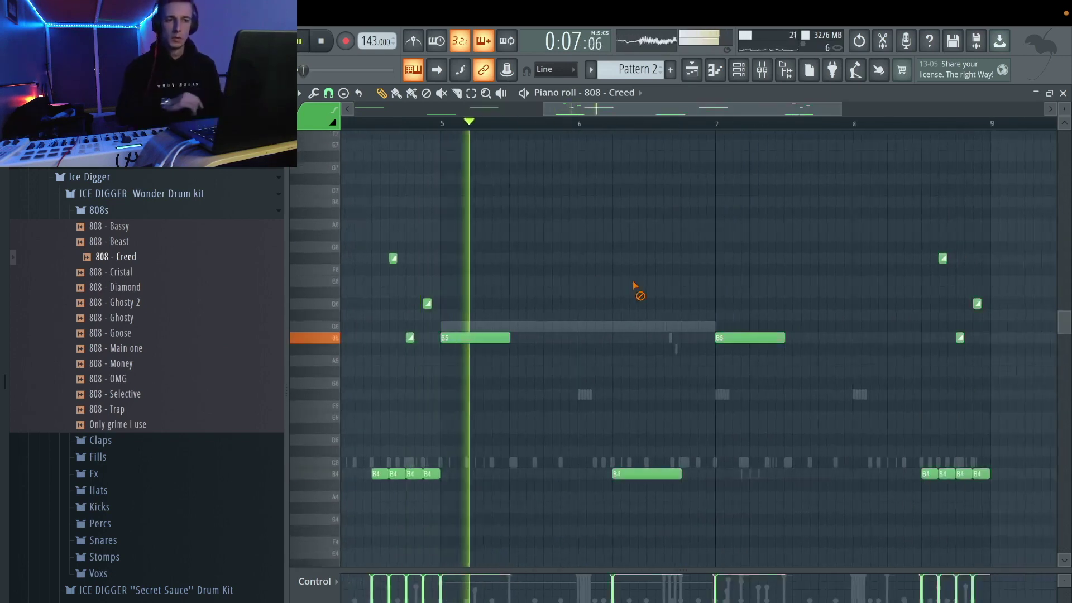
{"action": "key", "text": "space"}
{"action": "left_click", "coordinate": [491, 338]}
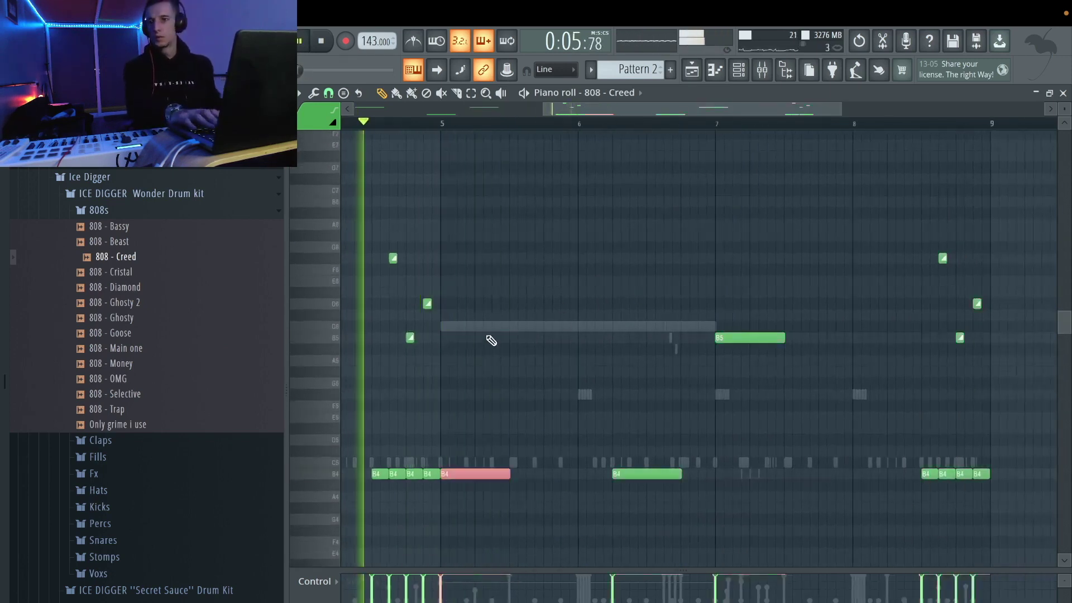
- Try to remove the two-bar Arcade note at bar 5, dismiss the save dialog and undo the deletion
{"action": "double_click", "coordinate": [576, 327]}
{"action": "key", "text": "space"}
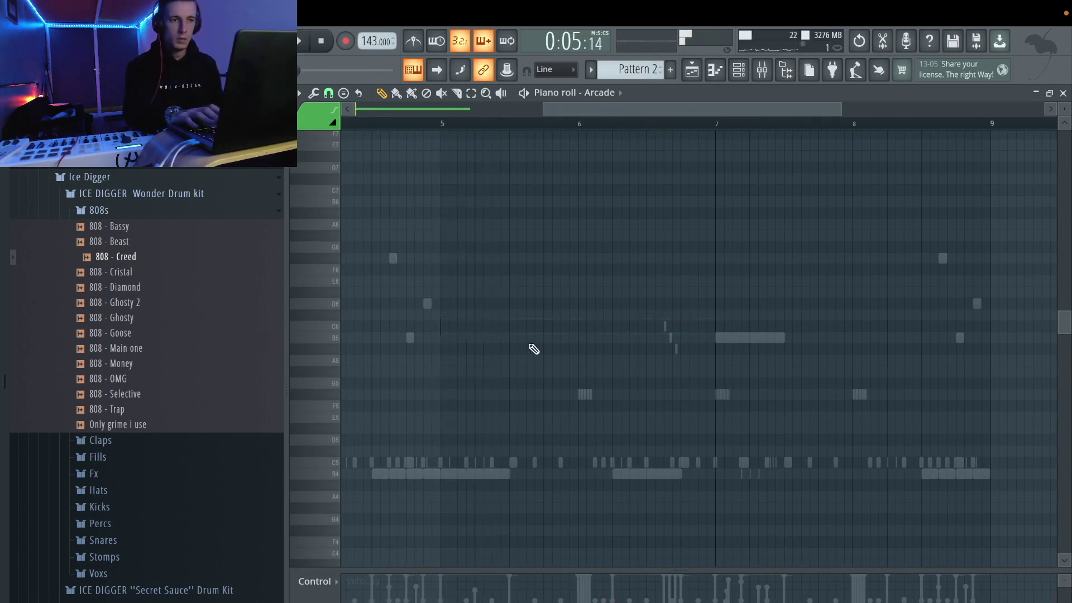
{"action": "key", "text": "ctrl+n"}
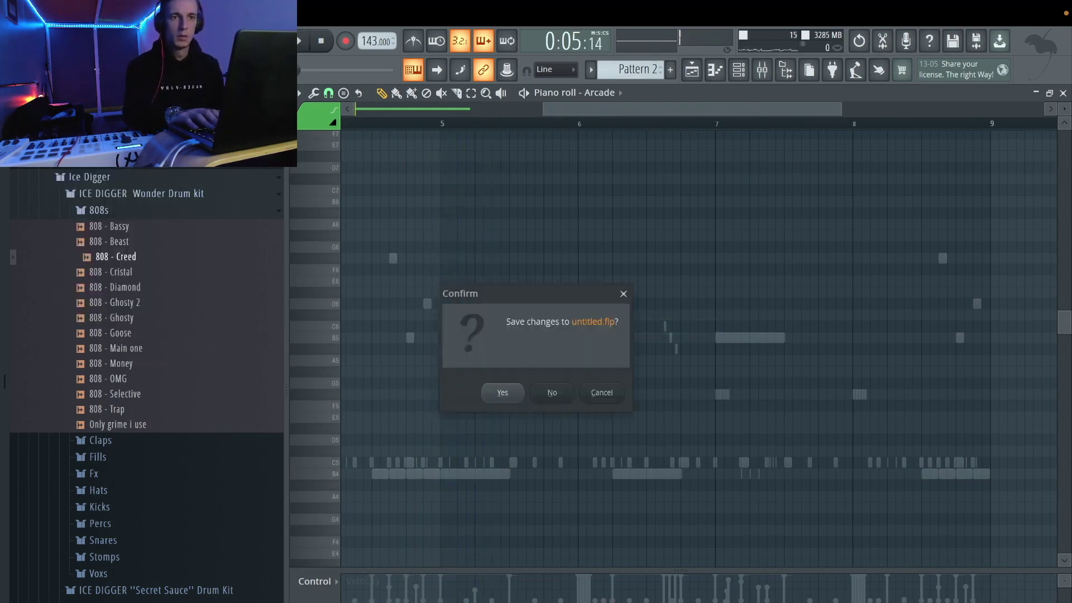
{"action": "left_click", "coordinate": [602, 394]}
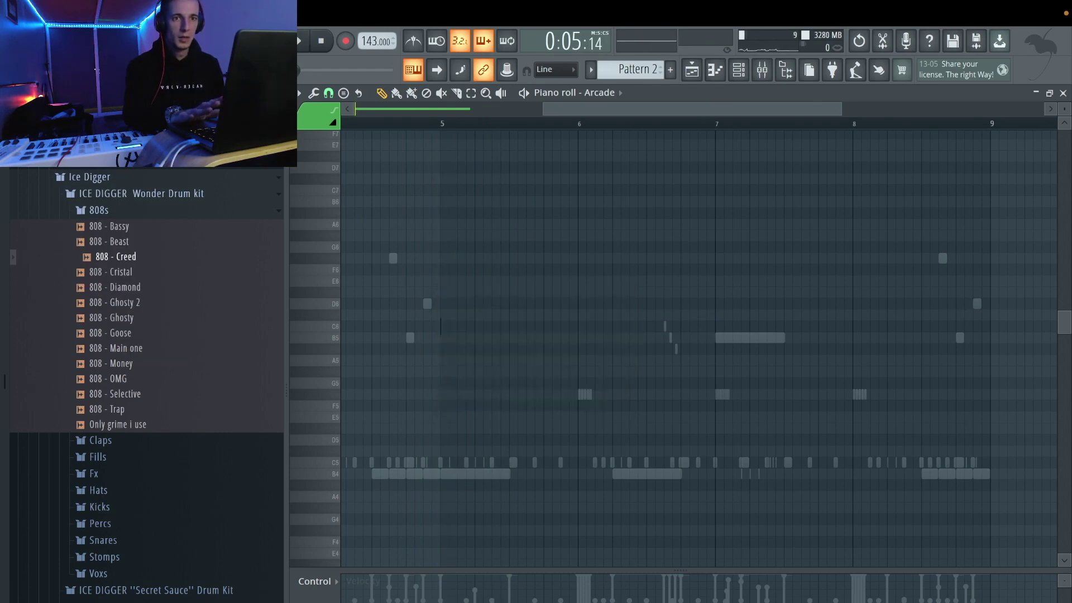
{"action": "key", "text": "ctrl+z"}
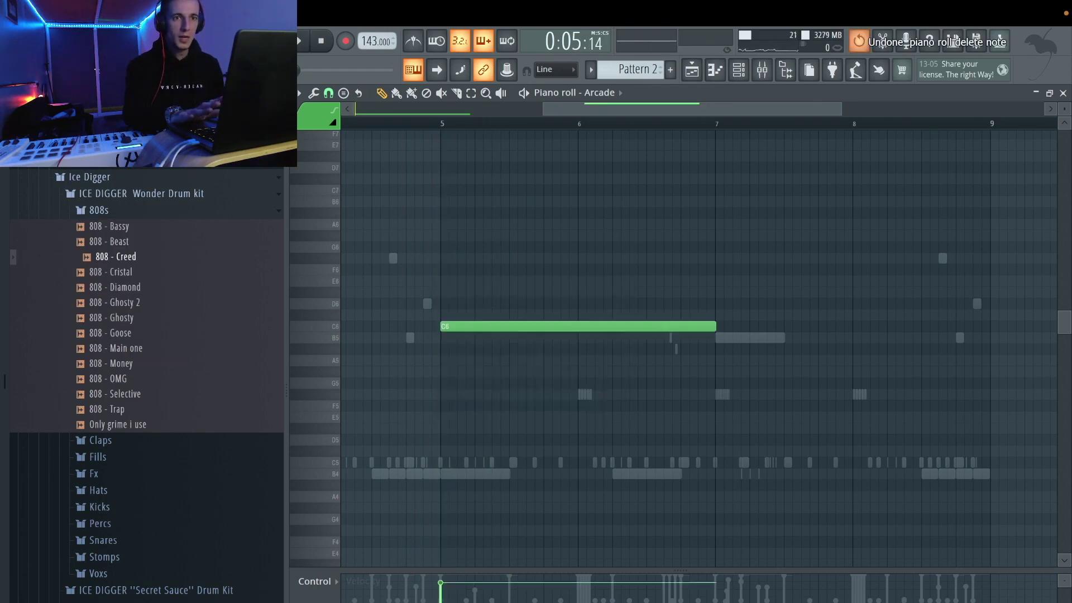
- Return to the 808 - Creed notes and replace bar 6's B4 note with a half-bar one starting mid-bar
{"action": "double_click", "coordinate": [499, 475]}
{"action": "key", "text": "space"}
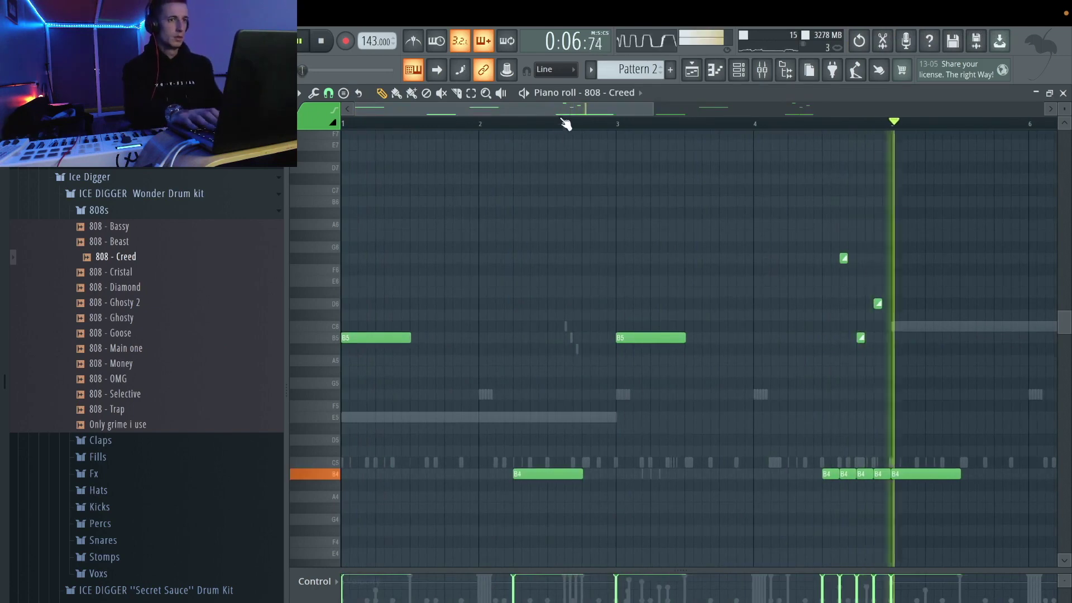
{"action": "right_click", "coordinate": [617, 474]}
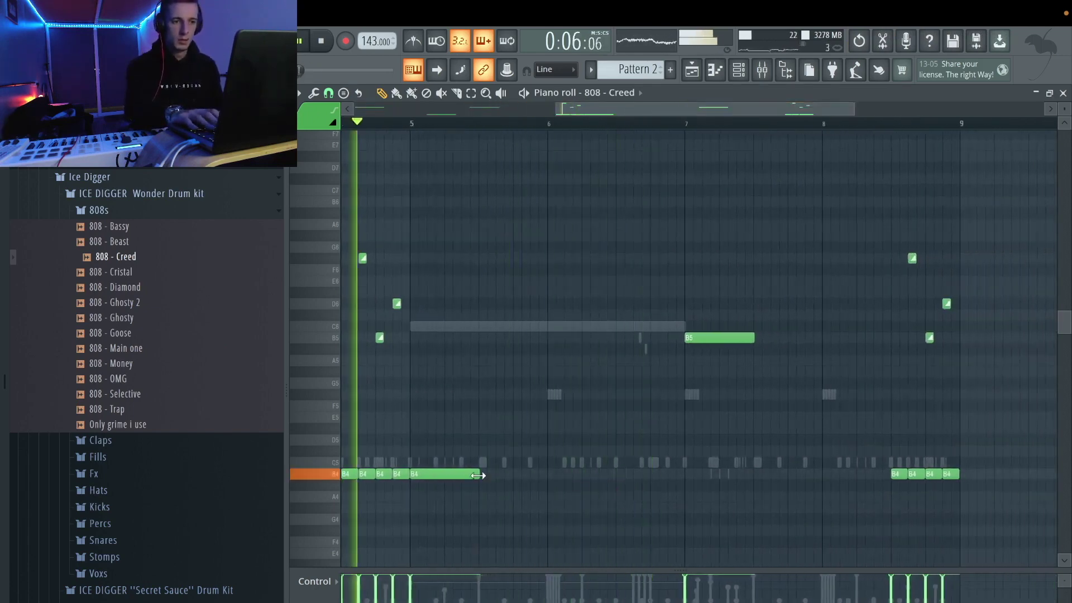
{"action": "left_click", "coordinate": [620, 474]}
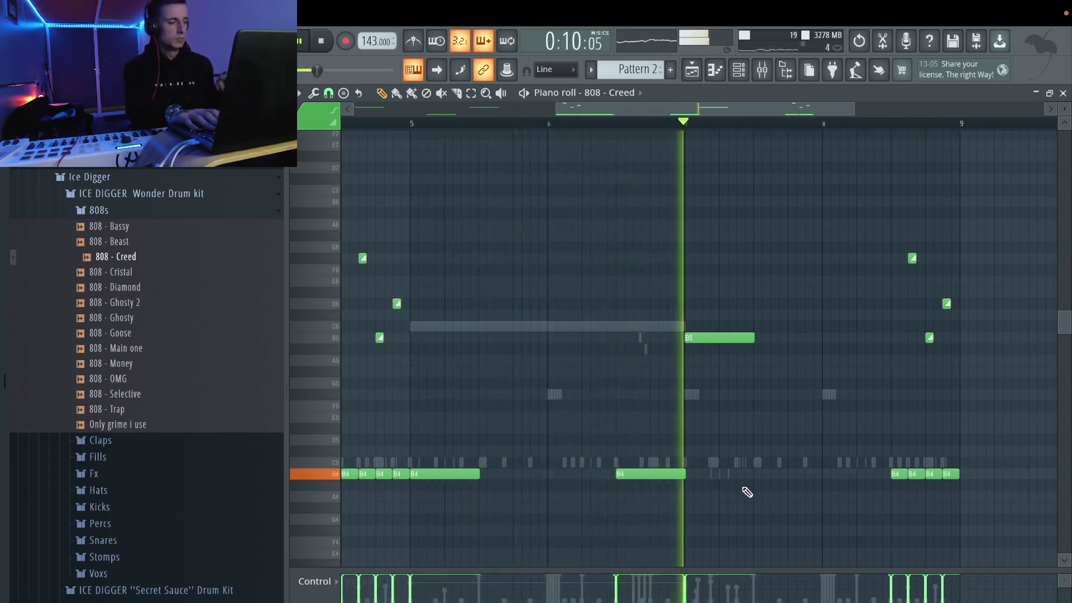
- Move bar 8's first slide note up to F#7 and raise the second slide note an octave to B6
{"action": "left_click", "coordinate": [911, 258]}
{"action": "key", "text": "Delete"}
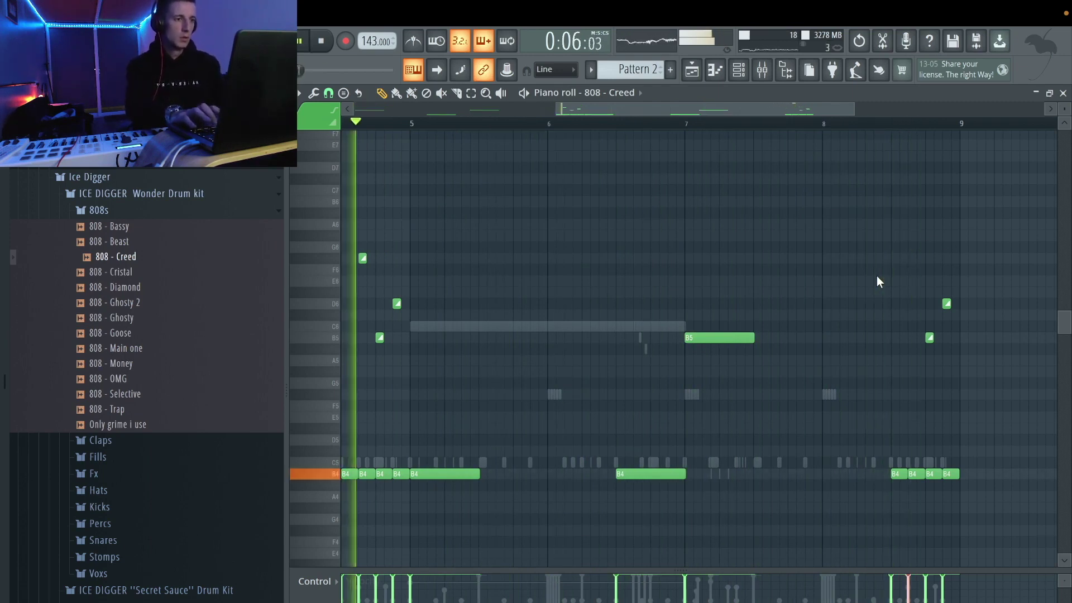
{"action": "scroll", "coordinate": [878, 191], "scroll_direction": "up", "scroll_amount": 3}
{"action": "left_click", "coordinate": [913, 190]}
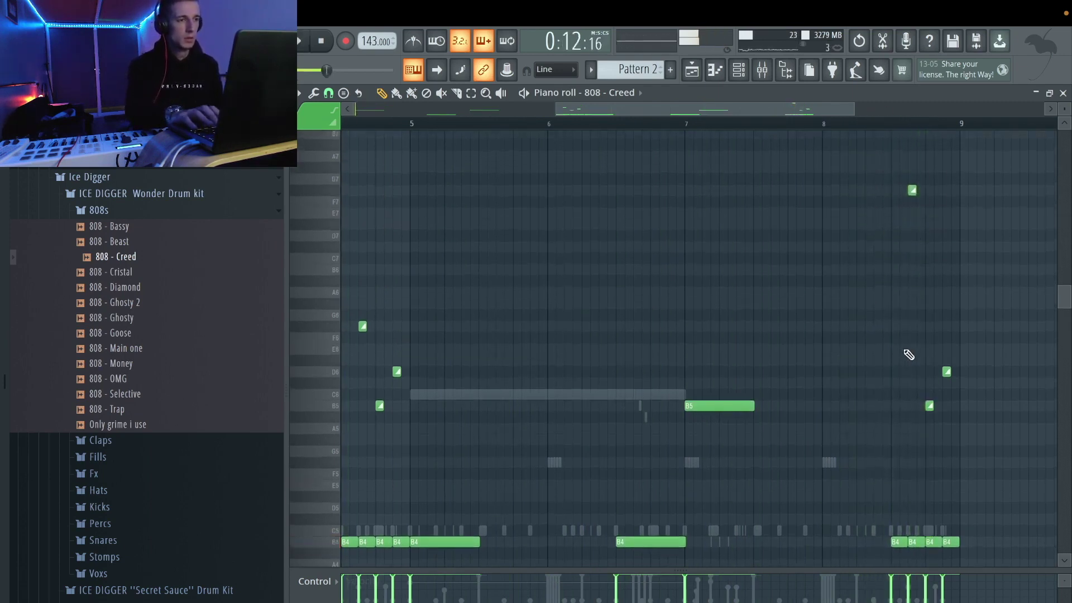
{"action": "key", "text": "ctrl+Up"}
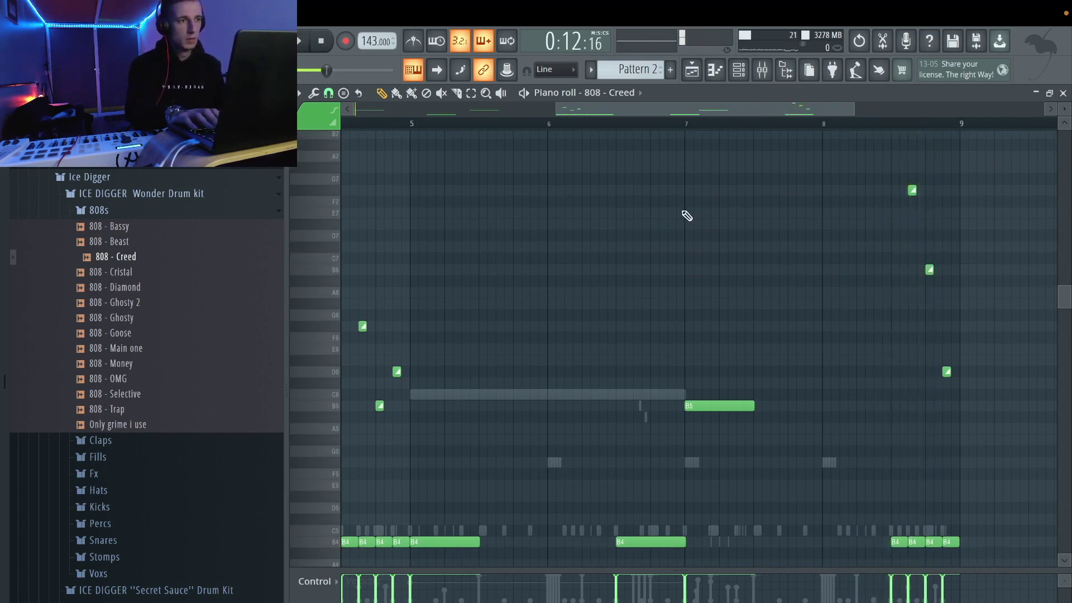
- Raise bar 8's second slide note to D7 and replace the third one with a slide note at C#7
{"action": "left_click", "coordinate": [946, 235]}
{"action": "left_click_drag", "start_coordinate": [928, 241], "coordinate": [929, 231]}
{"action": "right_click", "coordinate": [948, 372]}
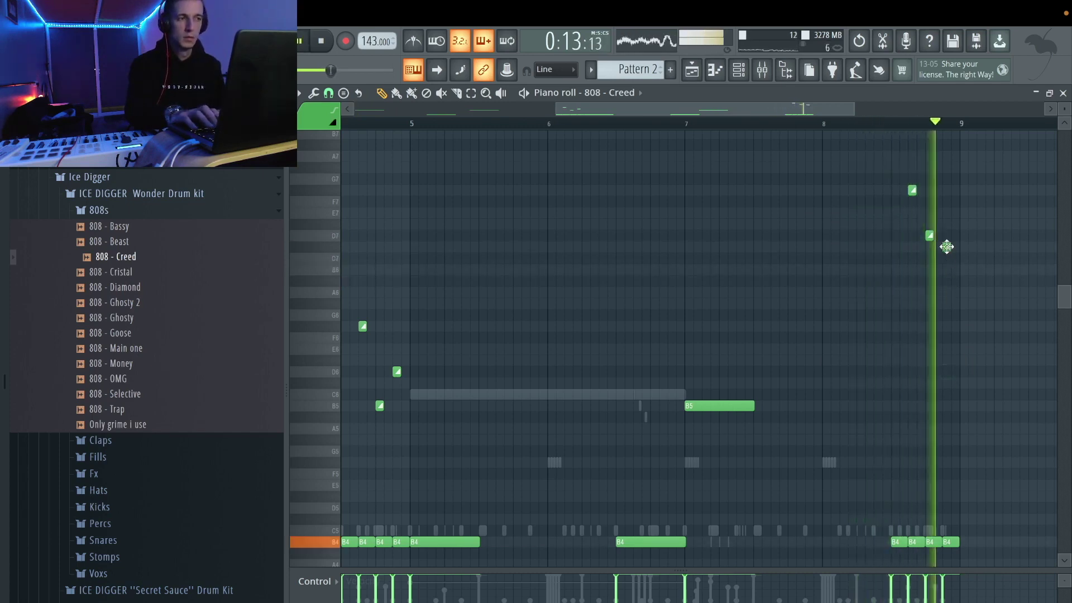
{"action": "key", "text": "ctrl+Down"}
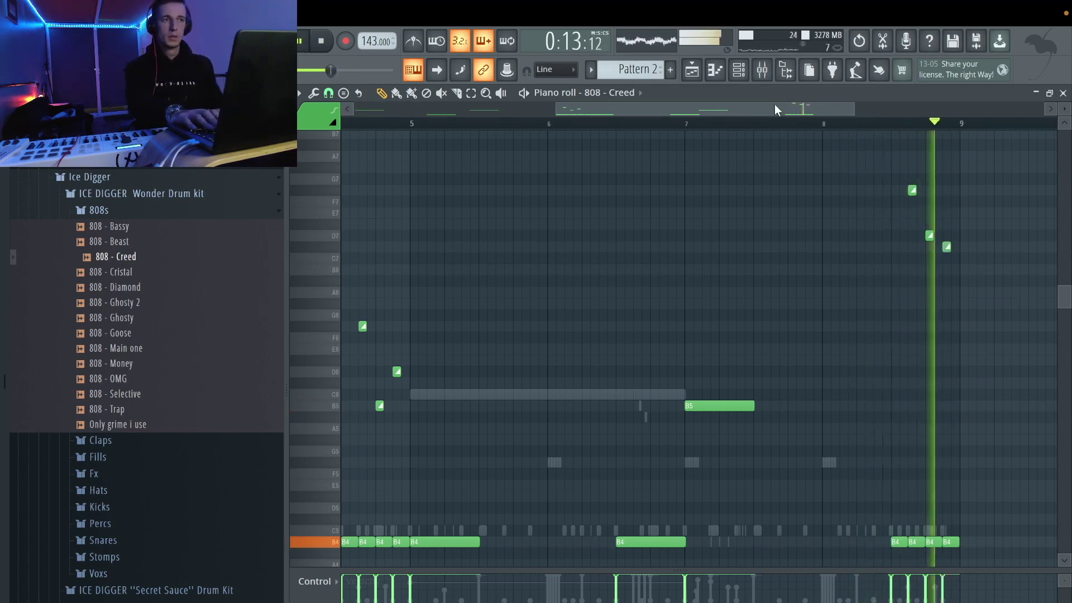
- Browse the drum kits for the 808 GRIME samples, add 808 GRIME - 1 as a new first channel, and check its sampler settings
{"action": "key", "text": "F5"}
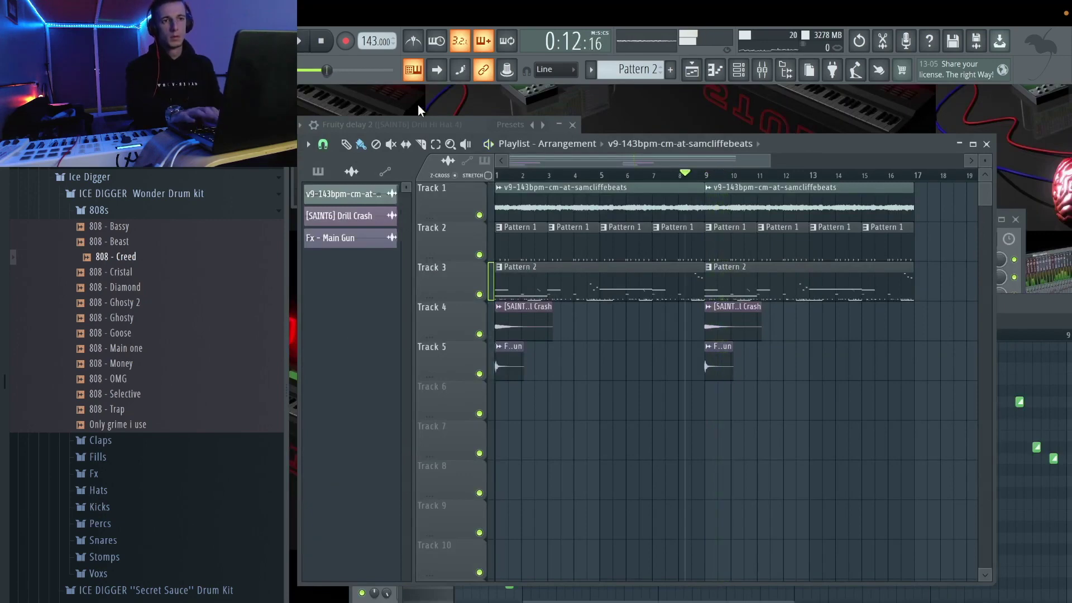
{"action": "key", "text": "F6"}
{"action": "left_click", "coordinate": [127, 213]}
{"action": "left_click", "coordinate": [129, 226]}
{"action": "left_click", "coordinate": [133, 226]}
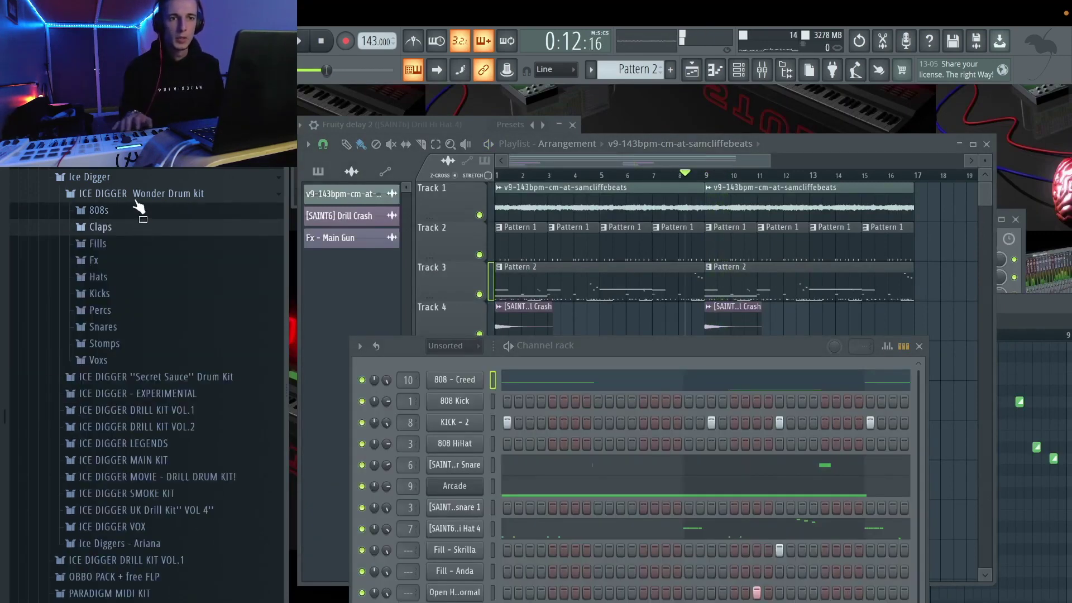
{"action": "left_click", "coordinate": [136, 196]}
{"action": "left_click", "coordinate": [138, 212]}
{"action": "left_click", "coordinate": [139, 228]}
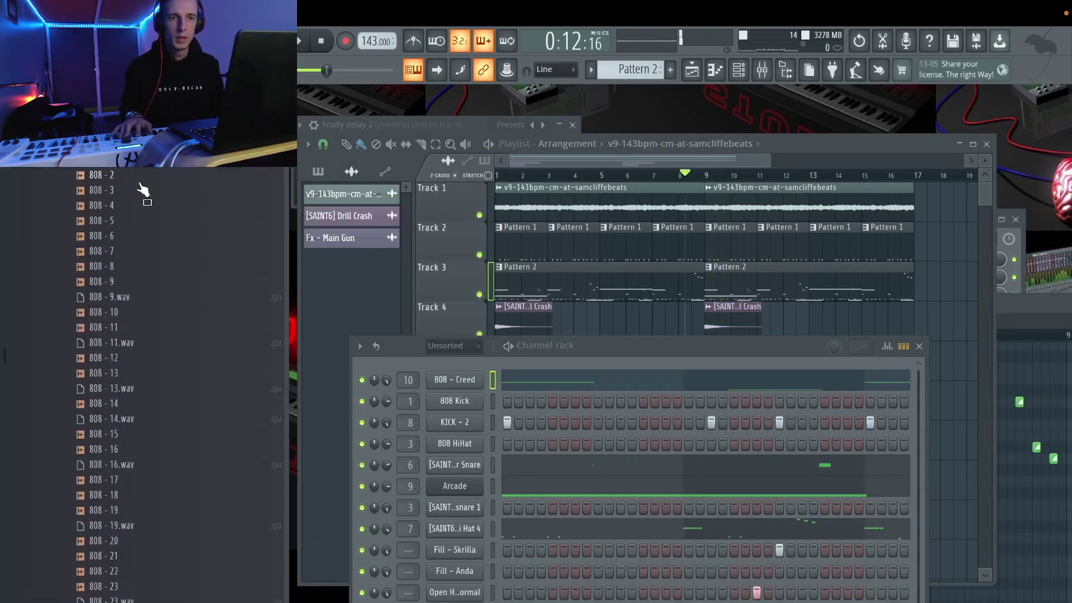
{"action": "scroll", "coordinate": [141, 178], "scroll_direction": "down", "scroll_amount": 10}
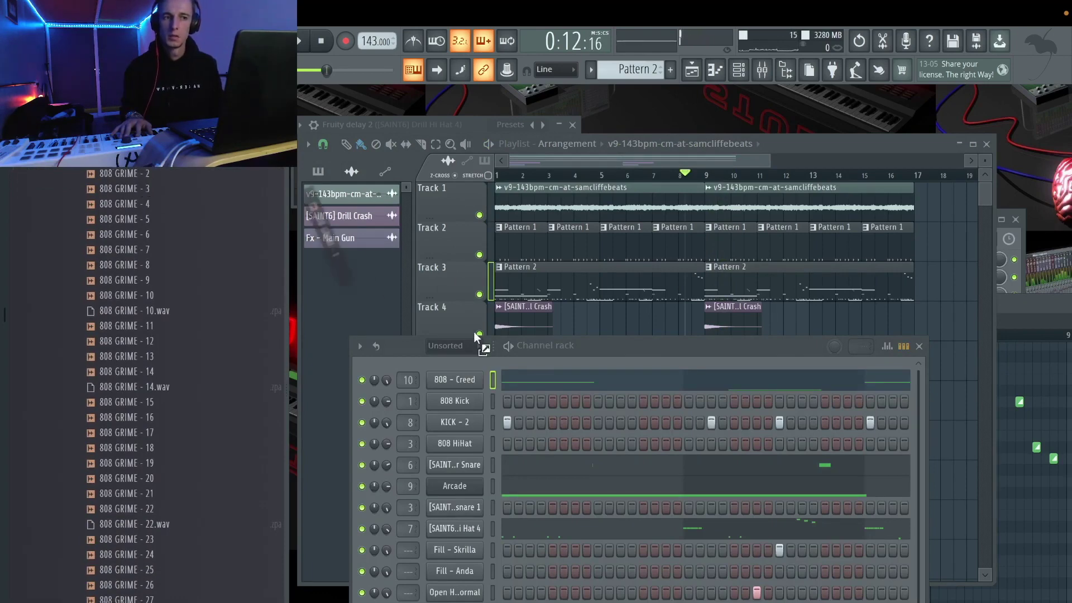
{"action": "left_click_drag", "start_coordinate": [467, 363], "coordinate": [467, 364]}
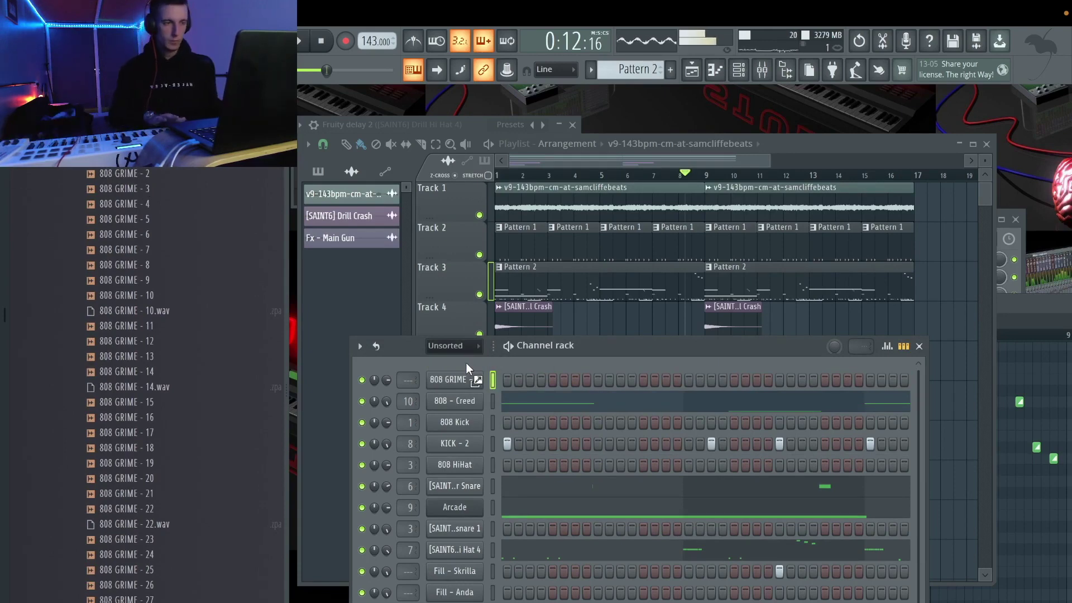
{"action": "left_click", "coordinate": [480, 377]}
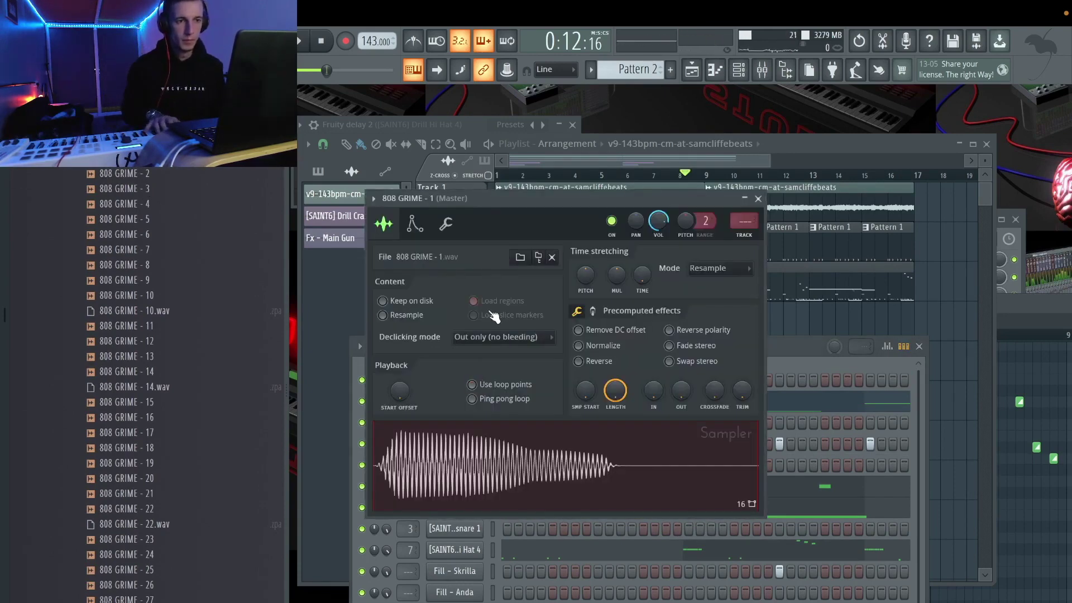
{"action": "left_click", "coordinate": [758, 198]}
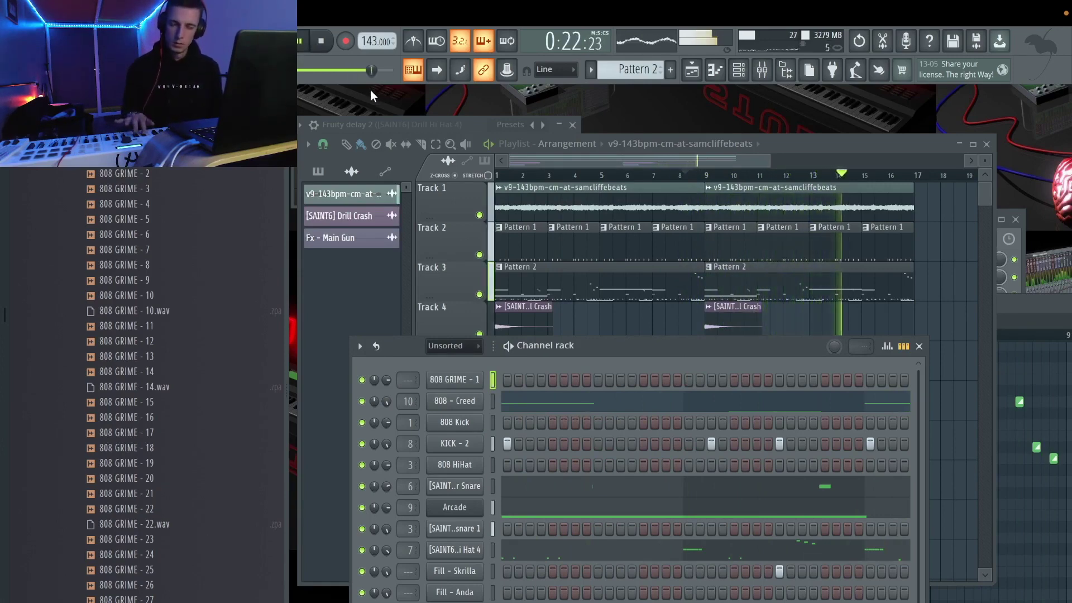
- Add a D#5 note about three-eighths of a bar long at bar 6 to the 808 GRIME - 1 piano roll
{"action": "right_click", "coordinate": [471, 378]}
{"action": "left_click", "coordinate": [493, 373]}
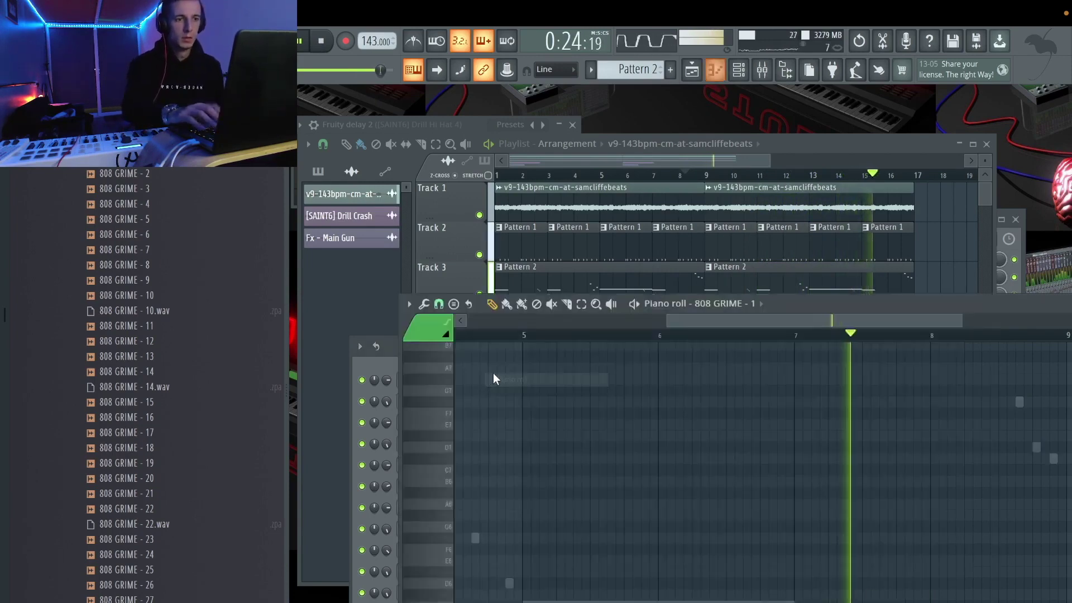
{"action": "double_click", "coordinate": [836, 310]}
{"action": "left_click_drag", "start_coordinate": [649, 111], "coordinate": [962, 160]}
{"action": "scroll", "coordinate": [634, 394], "scroll_direction": "down", "scroll_amount": 3}
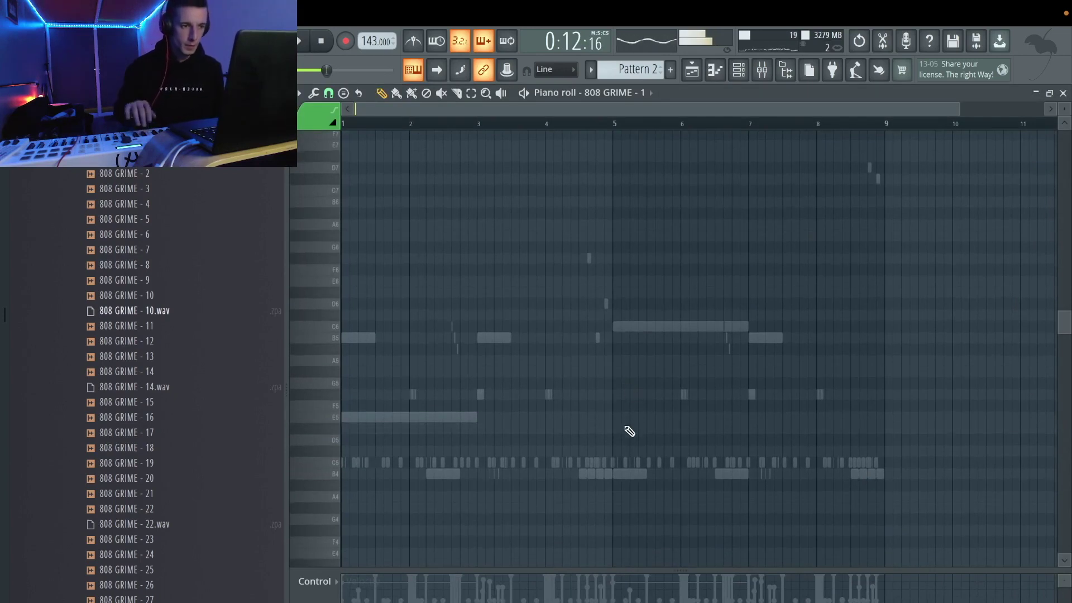
{"action": "key", "text": "space"}
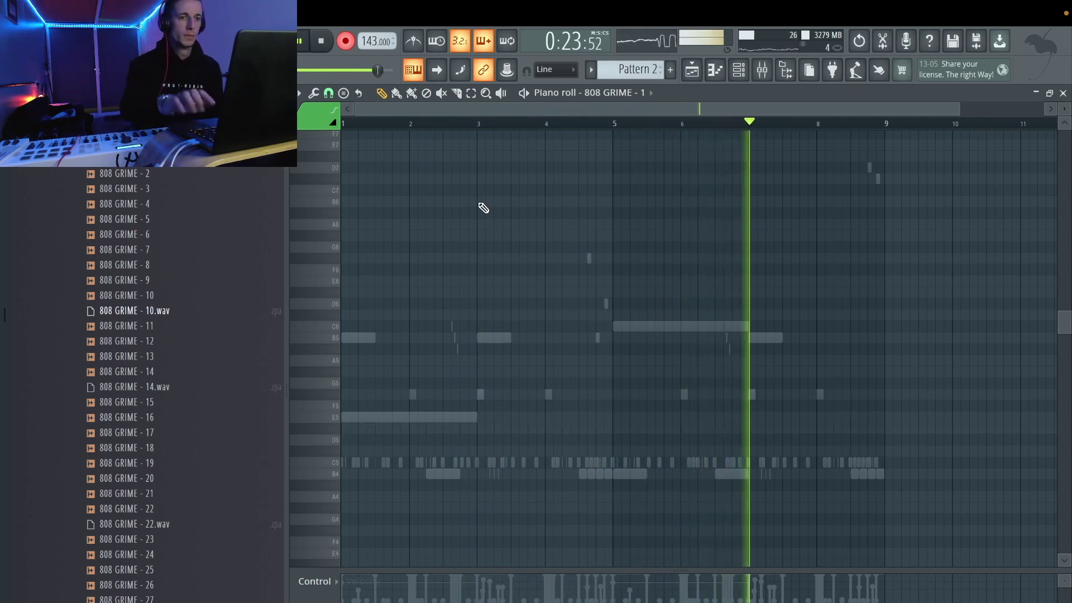
{"action": "left_click", "coordinate": [345, 42]}
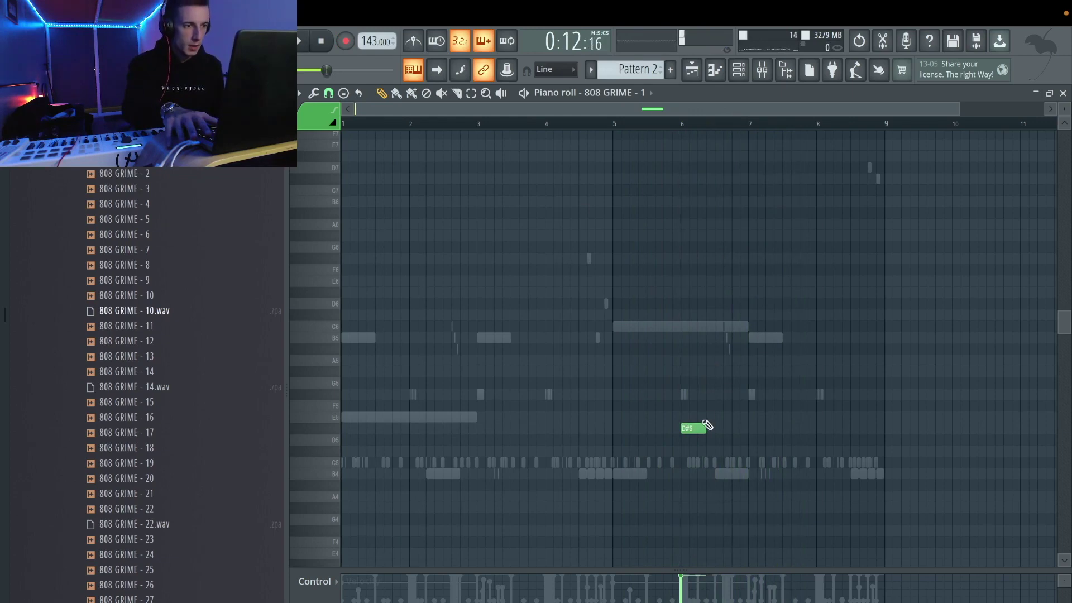
{"action": "double_click", "coordinate": [754, 95]}
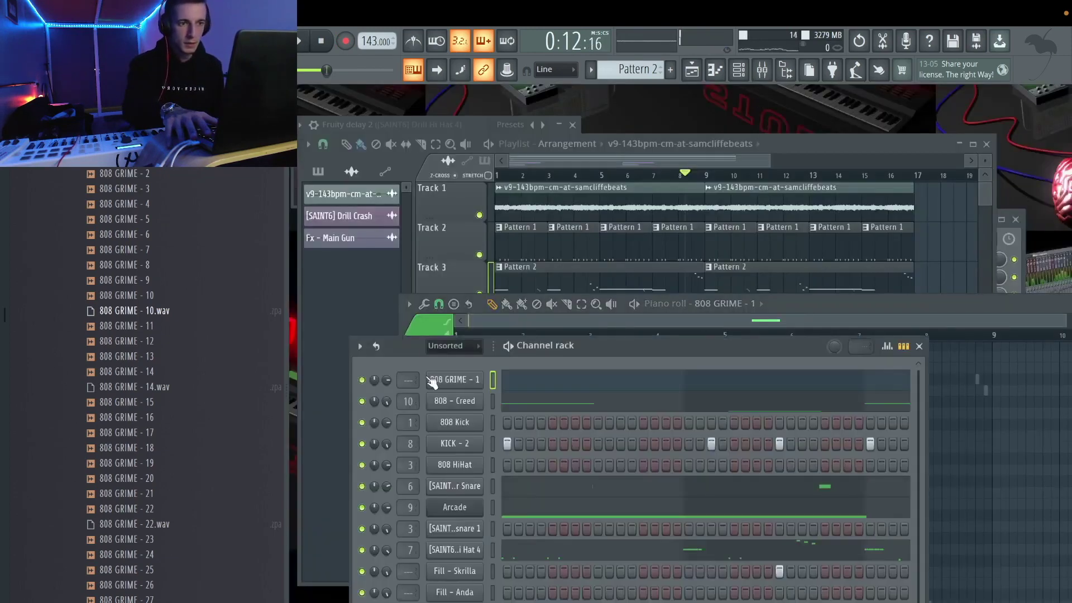
- Route the 808 GRIME - 1 channel to mixer track 11 while the arrangement plays
{"action": "key", "text": "space"}
{"action": "key", "text": "F9"}
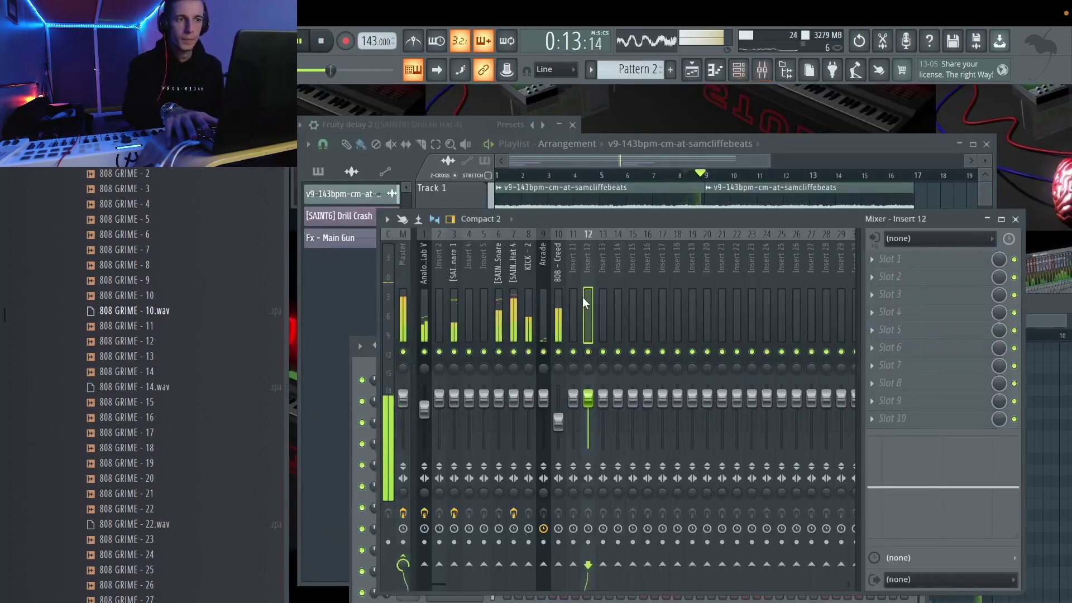
{"action": "right_click", "coordinate": [568, 283]}
{"action": "mouse_move", "coordinate": [709, 391]}
{"action": "left_click", "coordinate": [760, 391]}
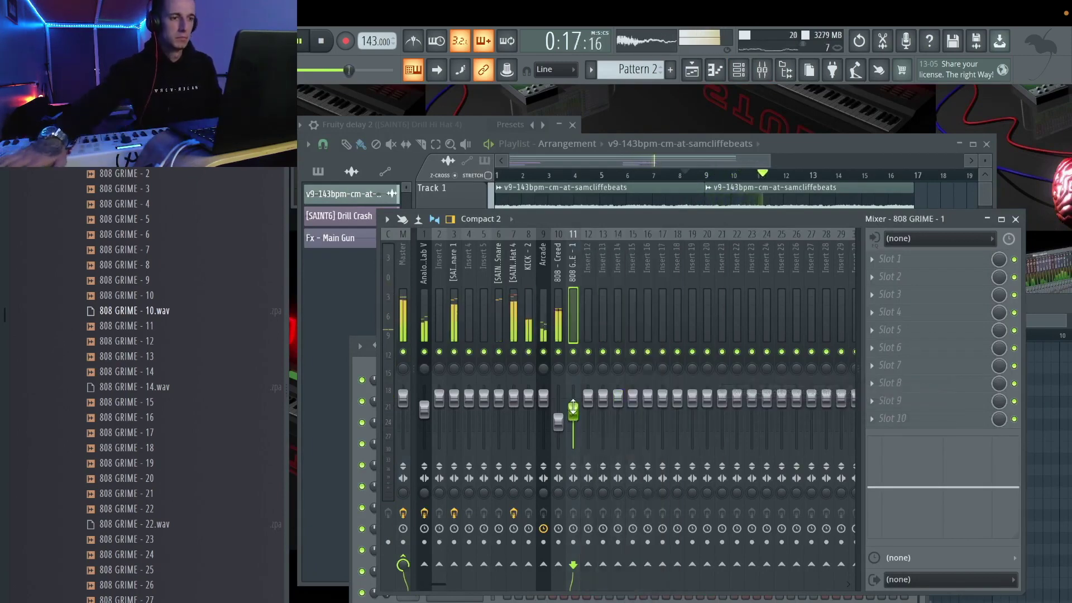
- Balance the two 808 mixer levels, raising 808 - Creed slightly, and set the playlist position just past bar 8
{"action": "left_click", "coordinate": [559, 421]}
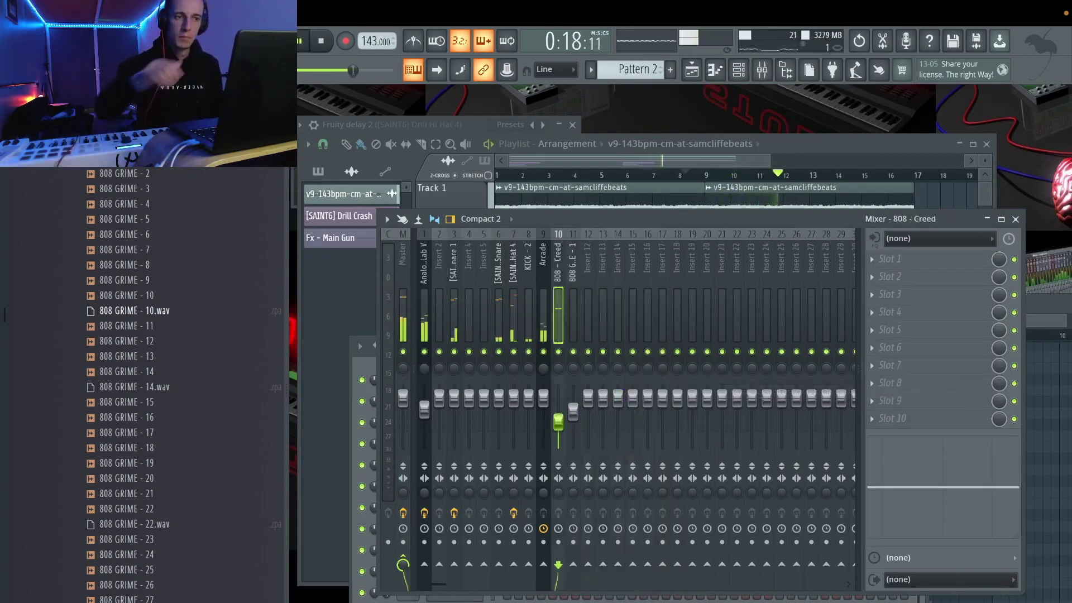
{"action": "left_click", "coordinate": [575, 411]}
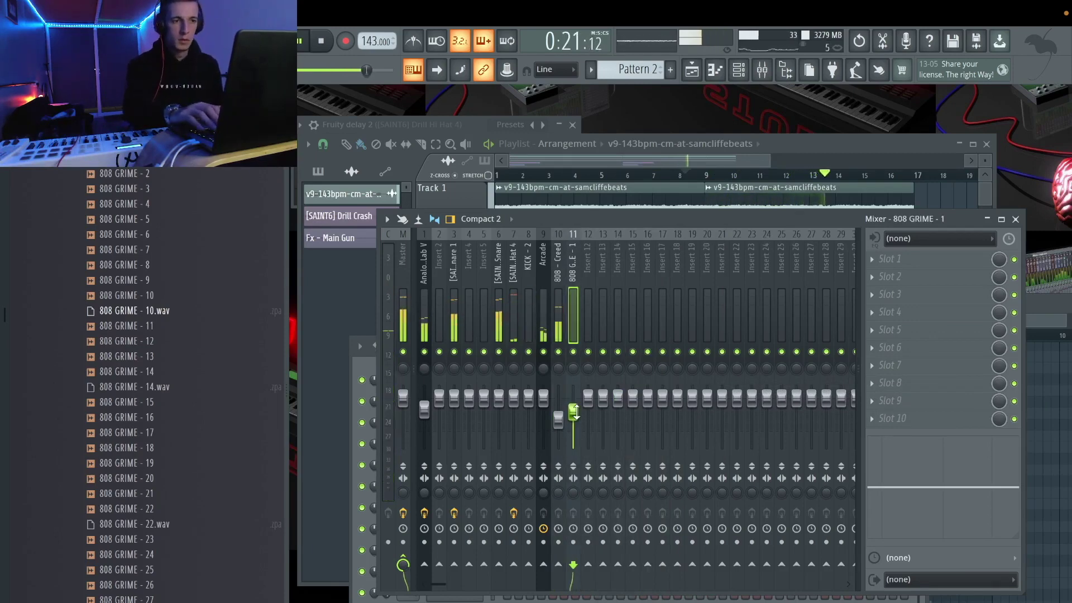
{"action": "left_click", "coordinate": [632, 312]}
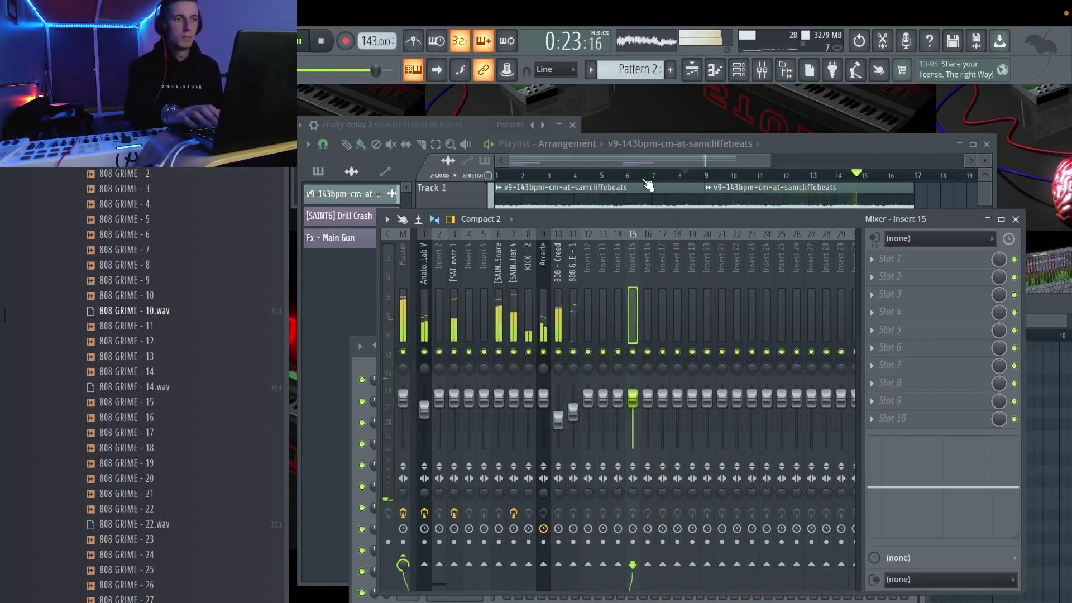
{"action": "key", "text": "F5"}
{"action": "left_click", "coordinate": [684, 174]}
- Bring up the piano roll and channel rack, and save the project as asdfghjk in the July folder
{"action": "key", "text": "F7"}
{"action": "key", "text": "F6"}
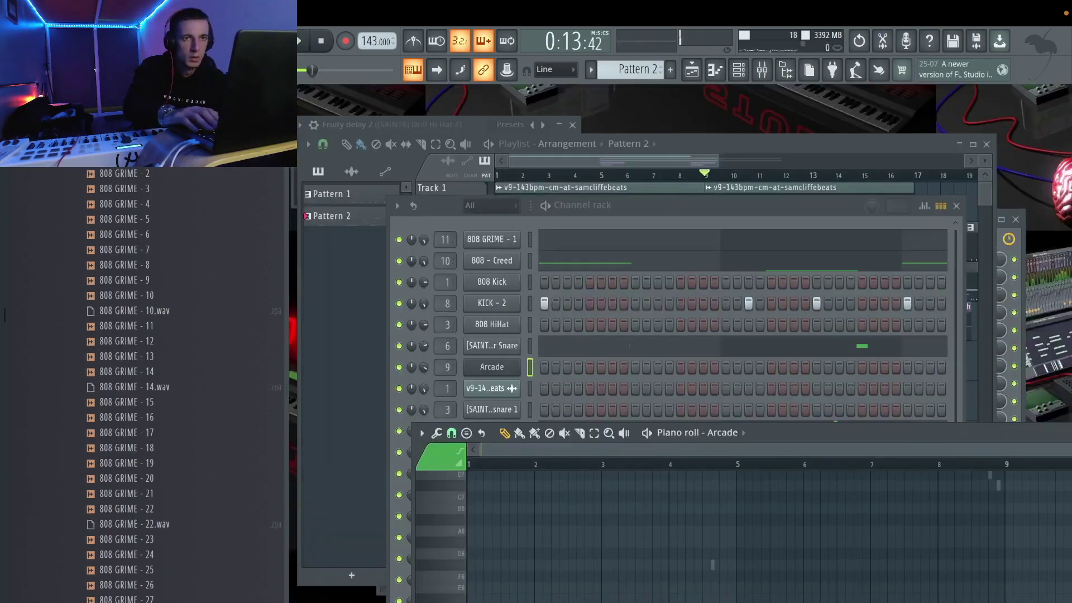
{"action": "key", "text": "super+shift+s"}
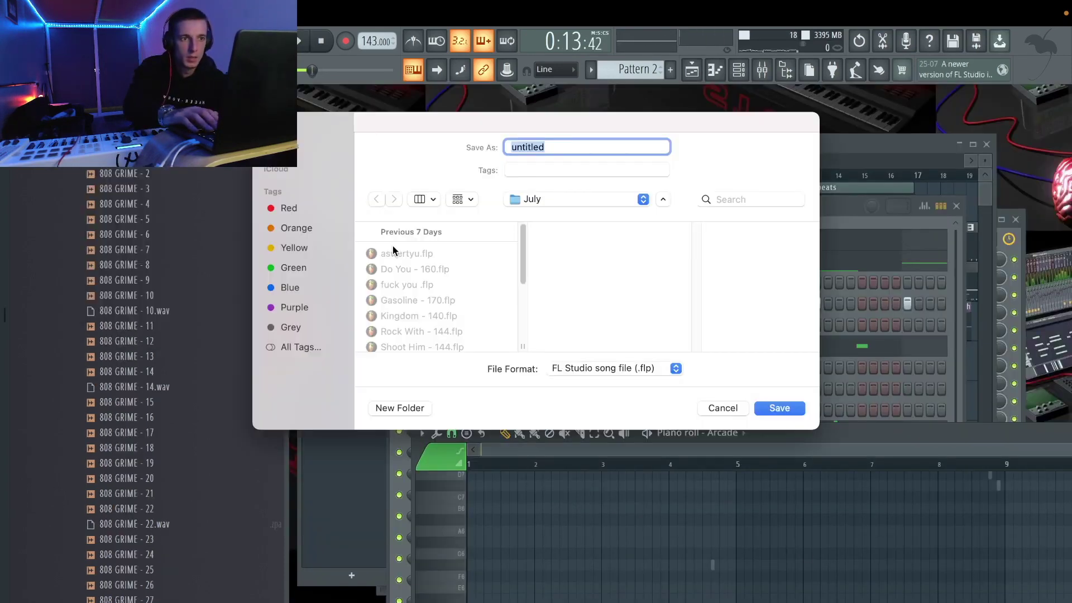
{"action": "type", "text": "asdfghjk"}
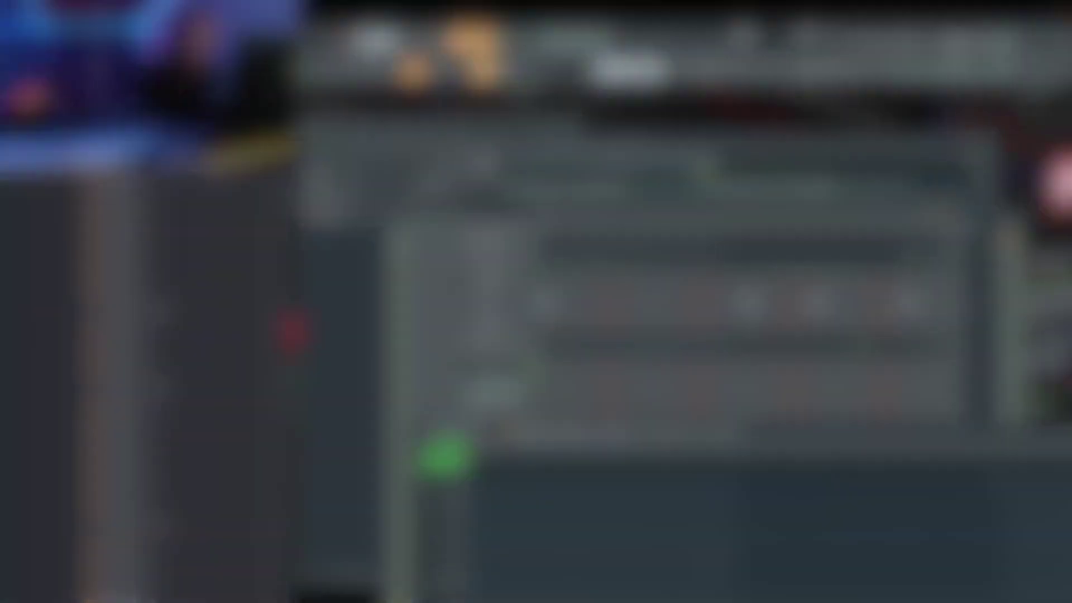